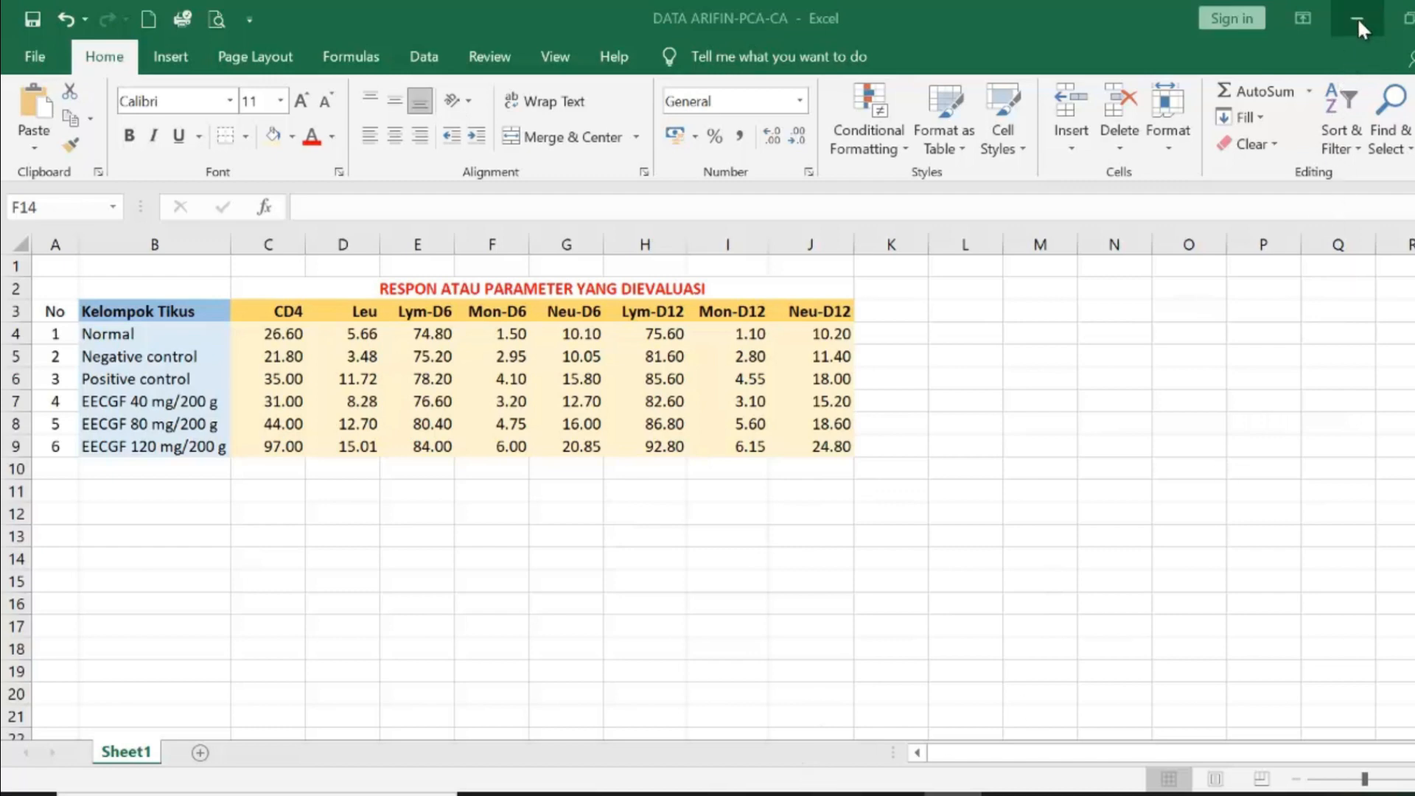
- Switch to Minitab and enlarge the worksheet pane by raising the divider below the session window
click(1359, 21)
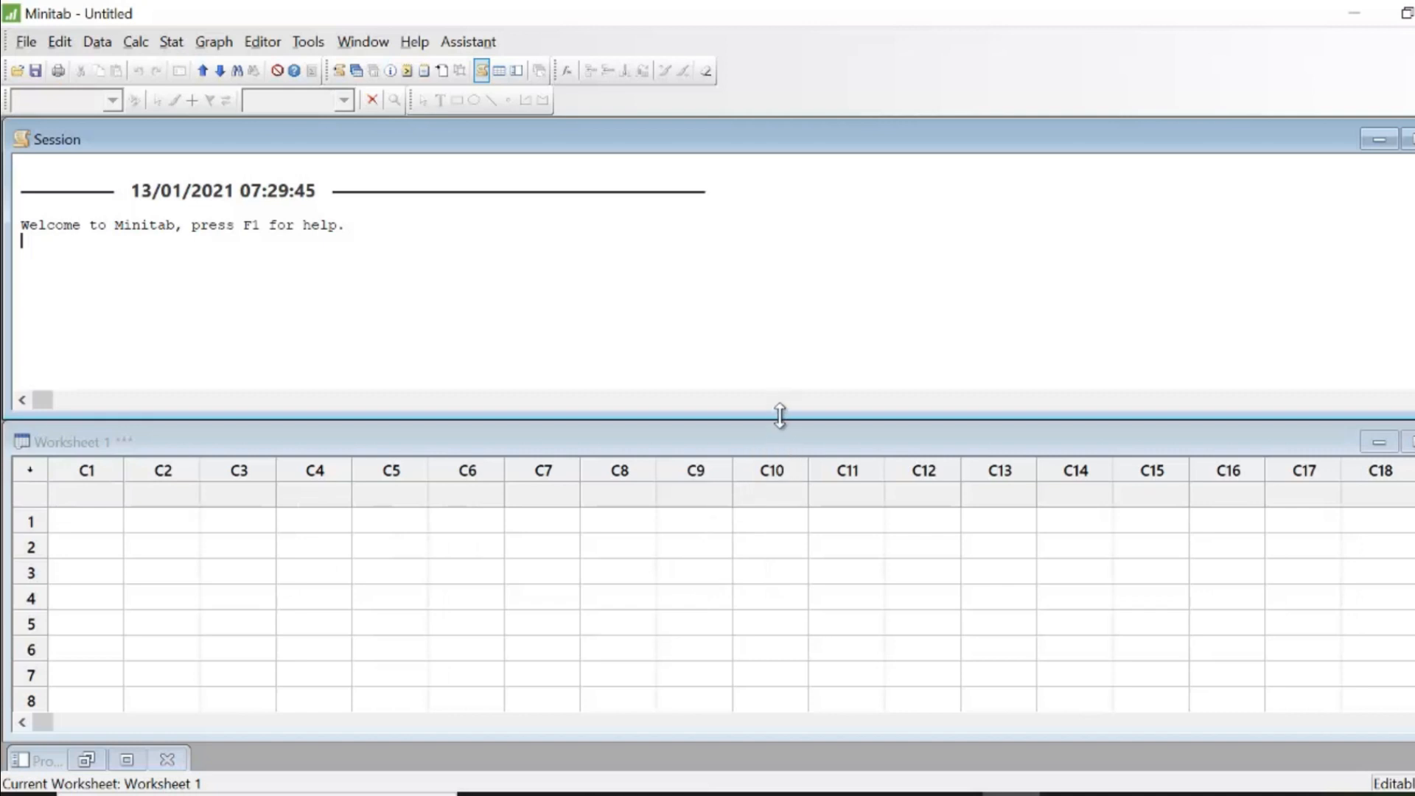
drag(780, 410, 780, 338)
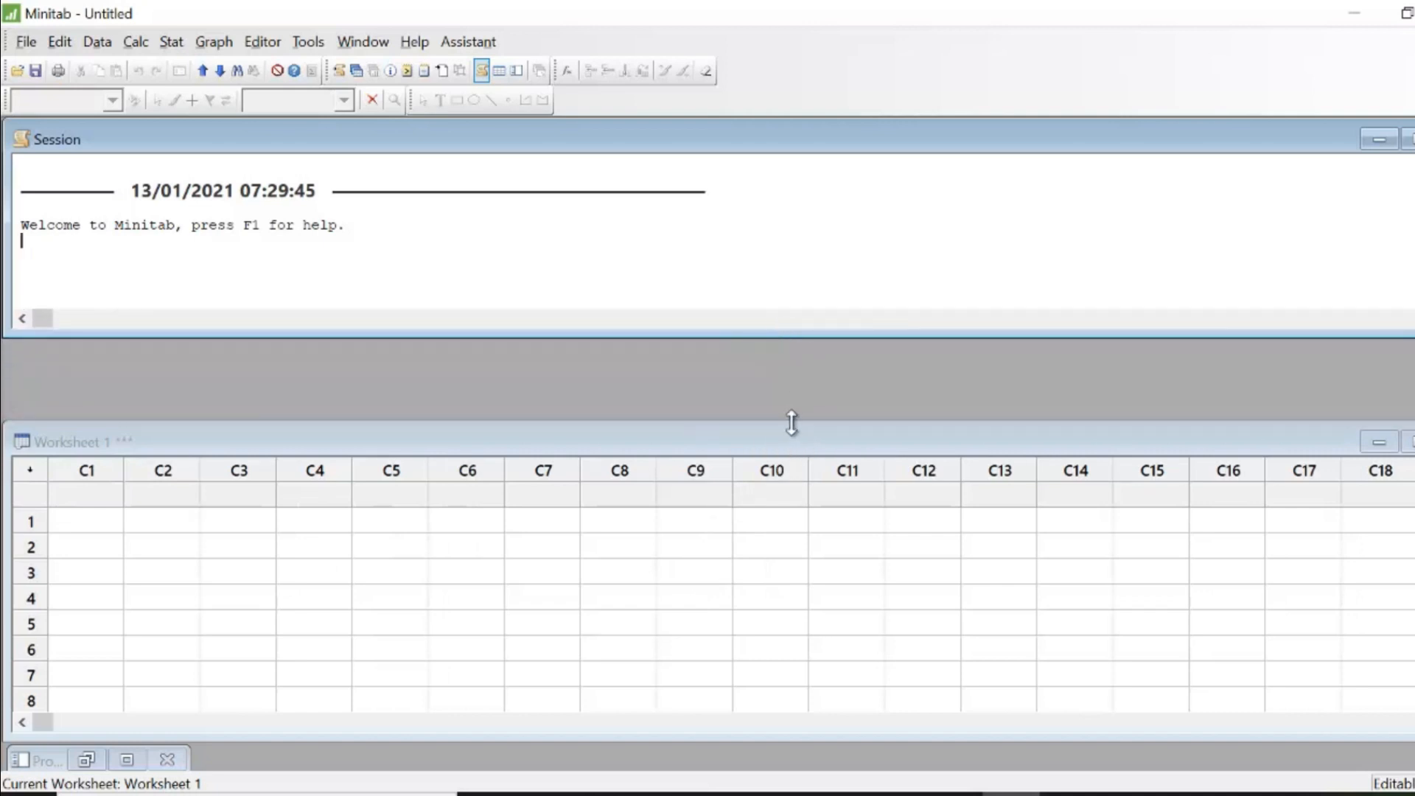
drag(793, 422, 790, 329)
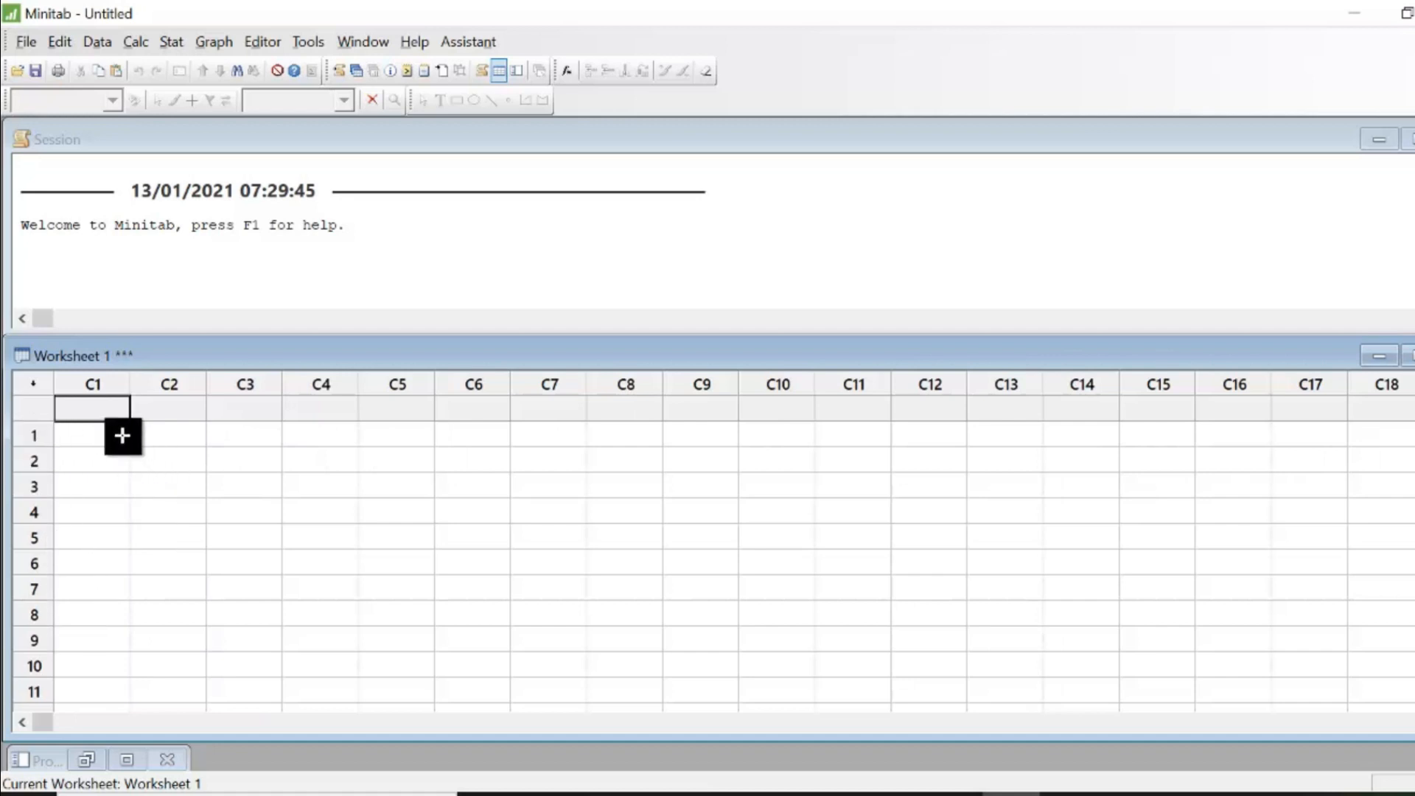
- Name worksheet column C1 Kelompok
text(Kel)
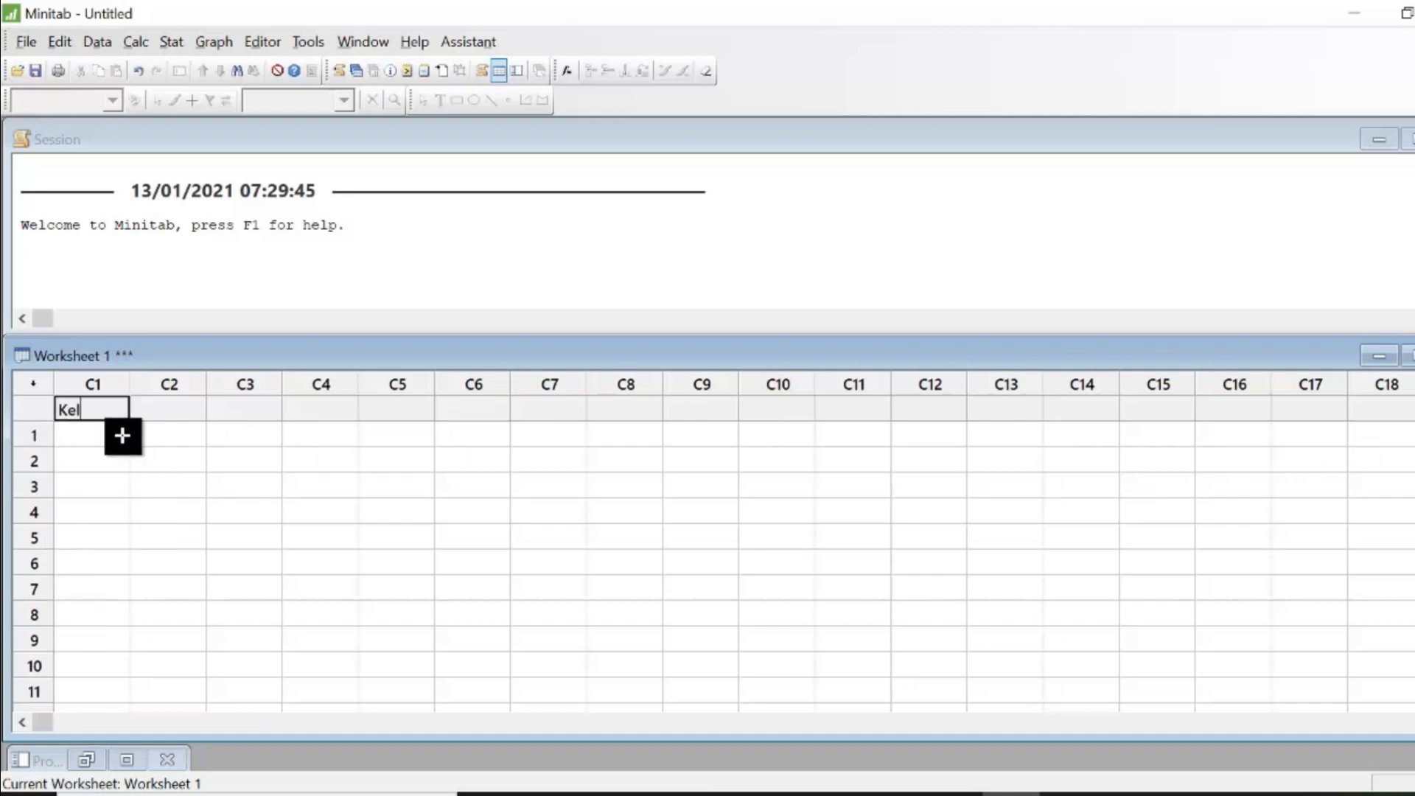
text(ompok)
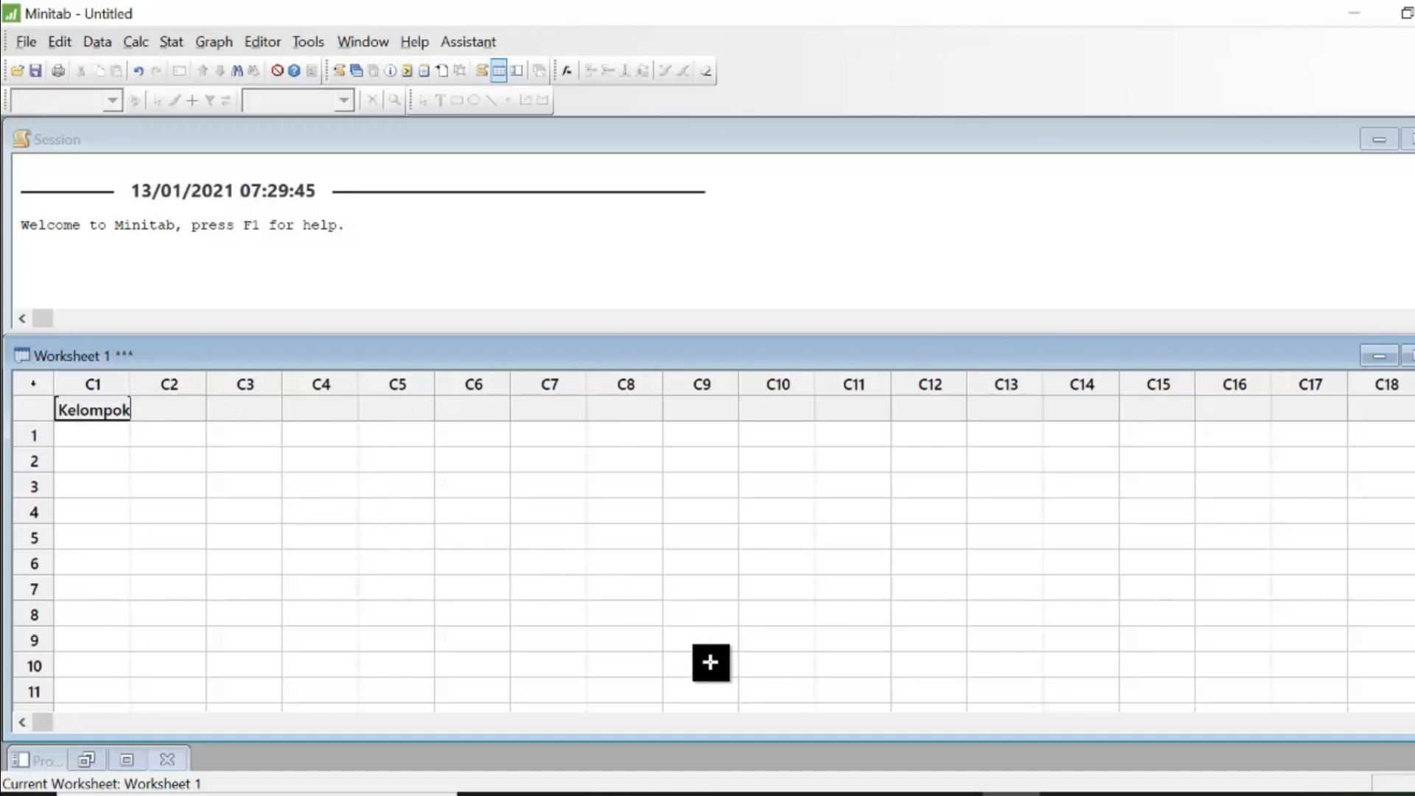
- Switch to Excel and copy the header cells from CD4 through Neu-D12 in row 3
click(895, 795)
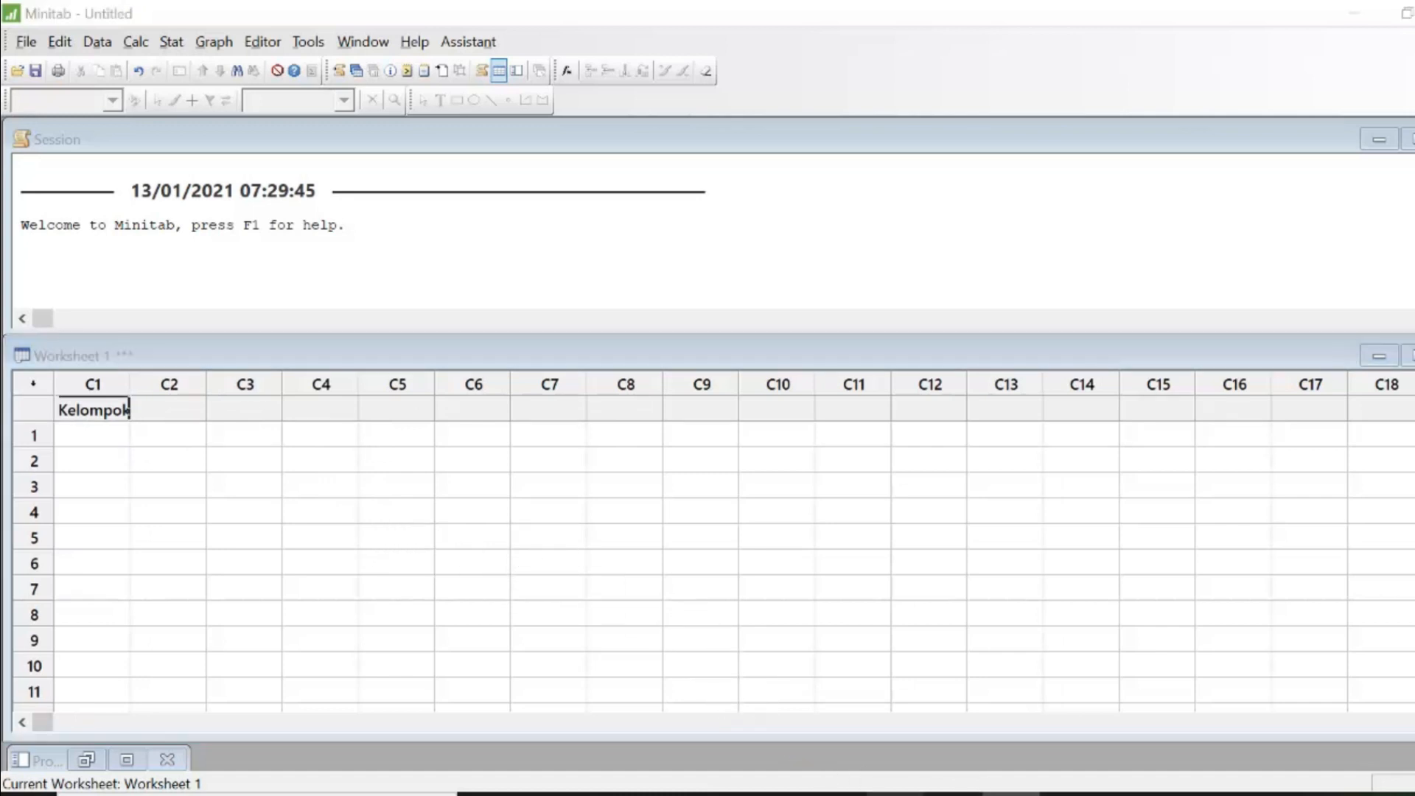
click(276, 310)
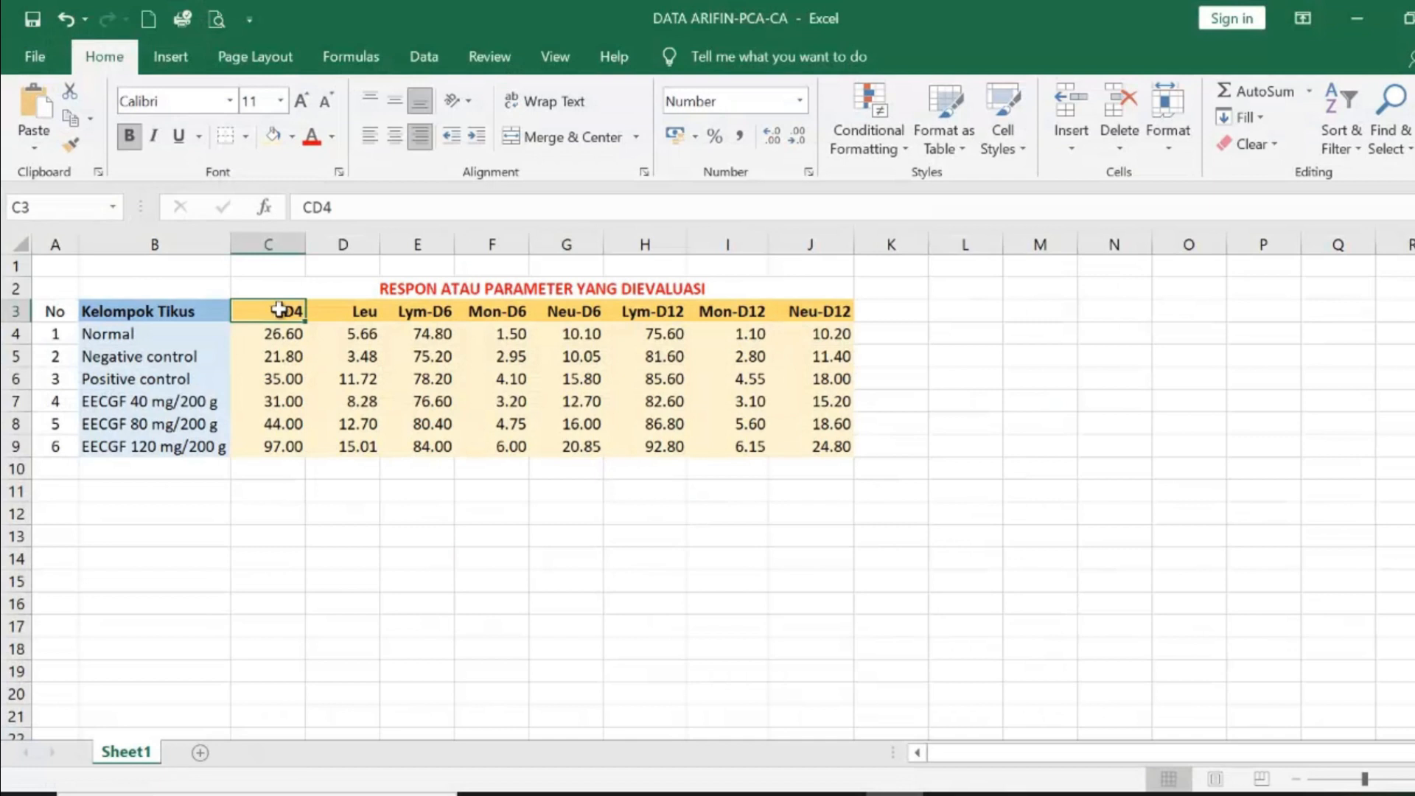
drag(276, 311, 801, 311)
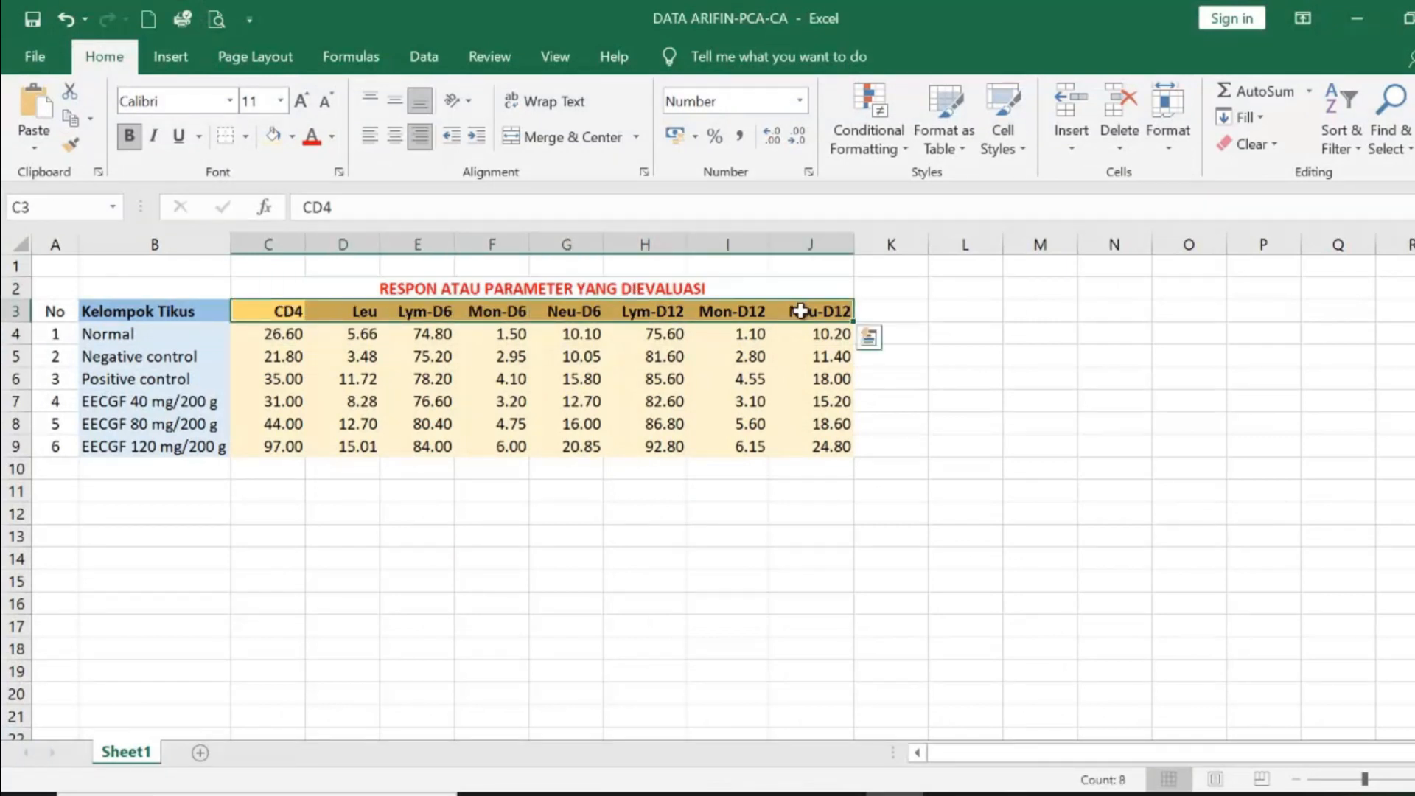
key(ctrl+c)
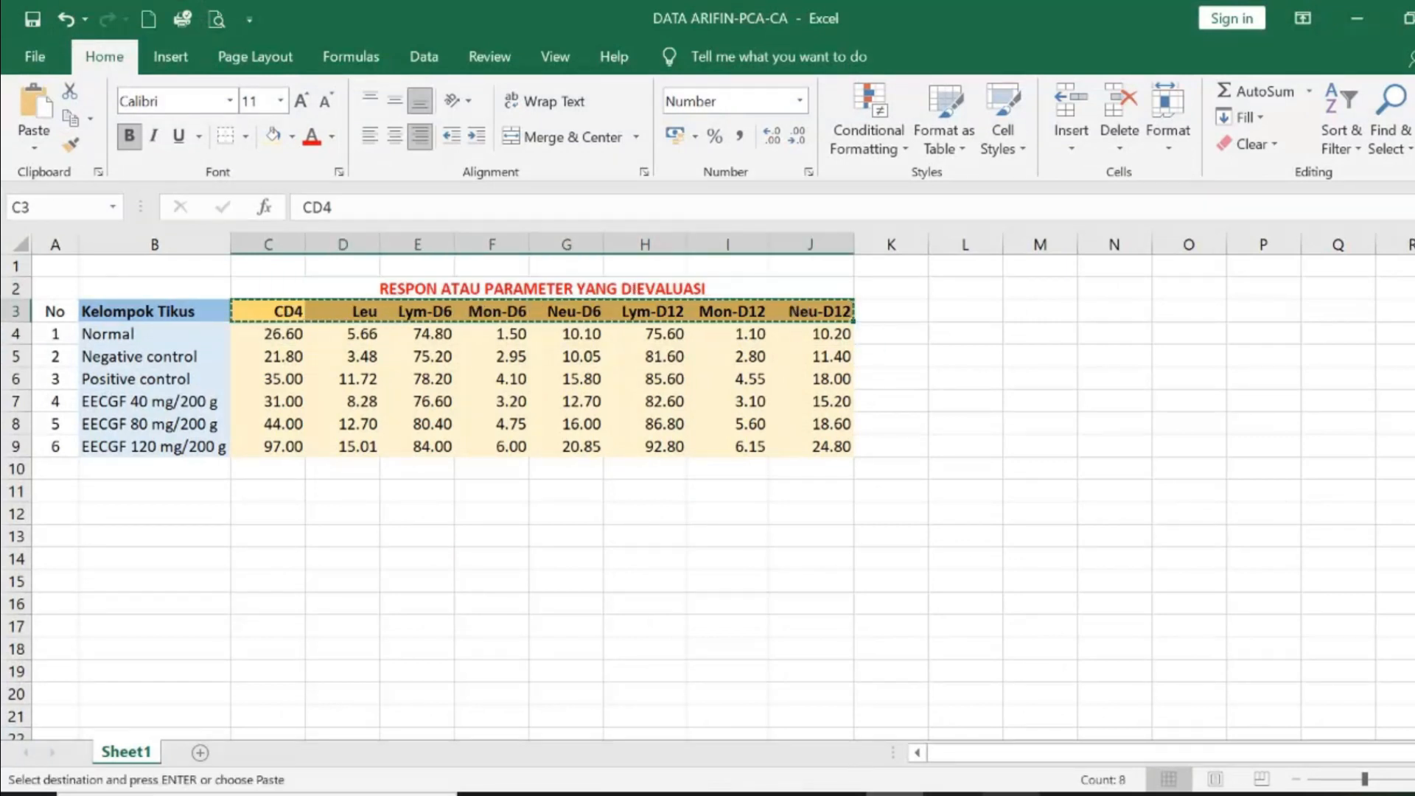
- Restore the Minitab and Excel windows and arrange them side by side, Minitab on the left half
click(1010, 794)
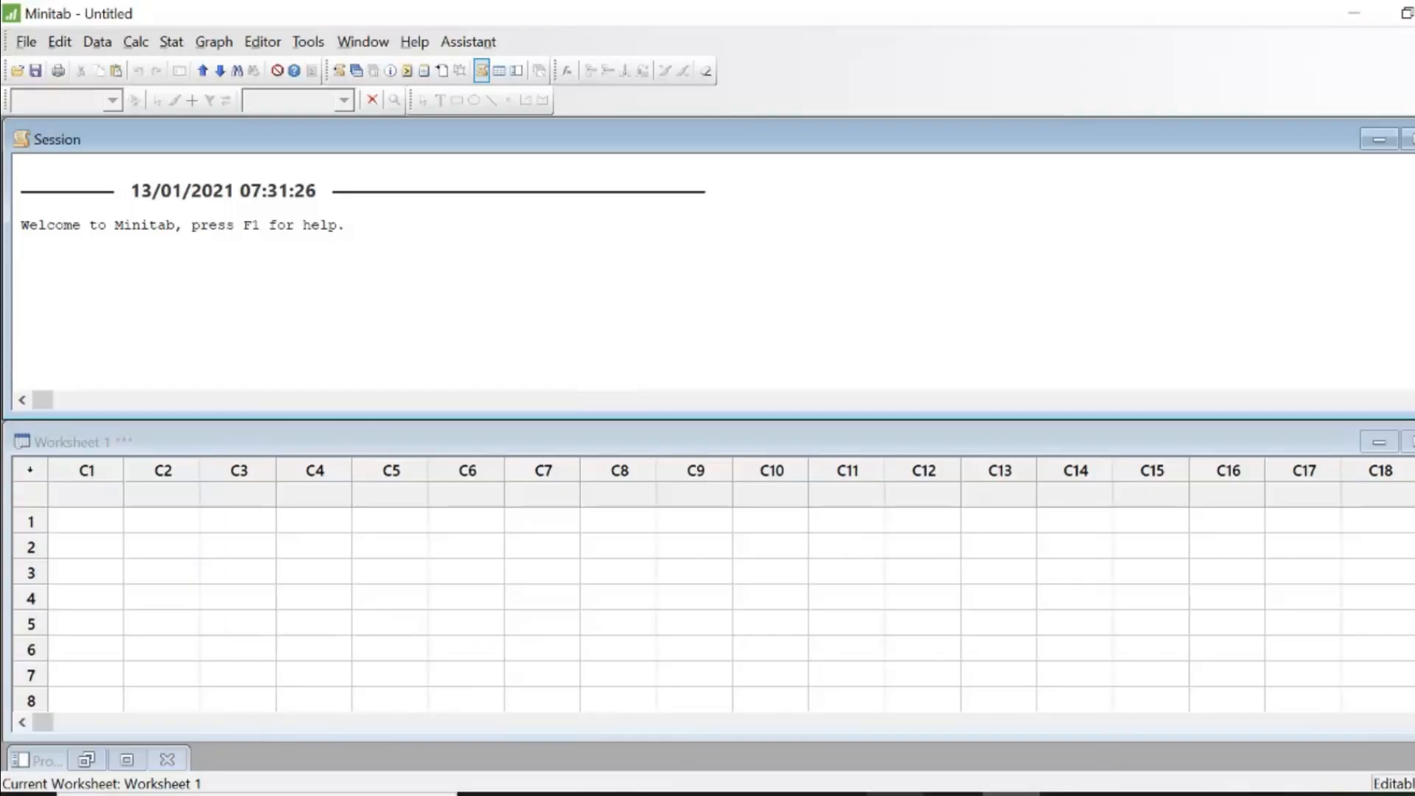
click(1405, 13)
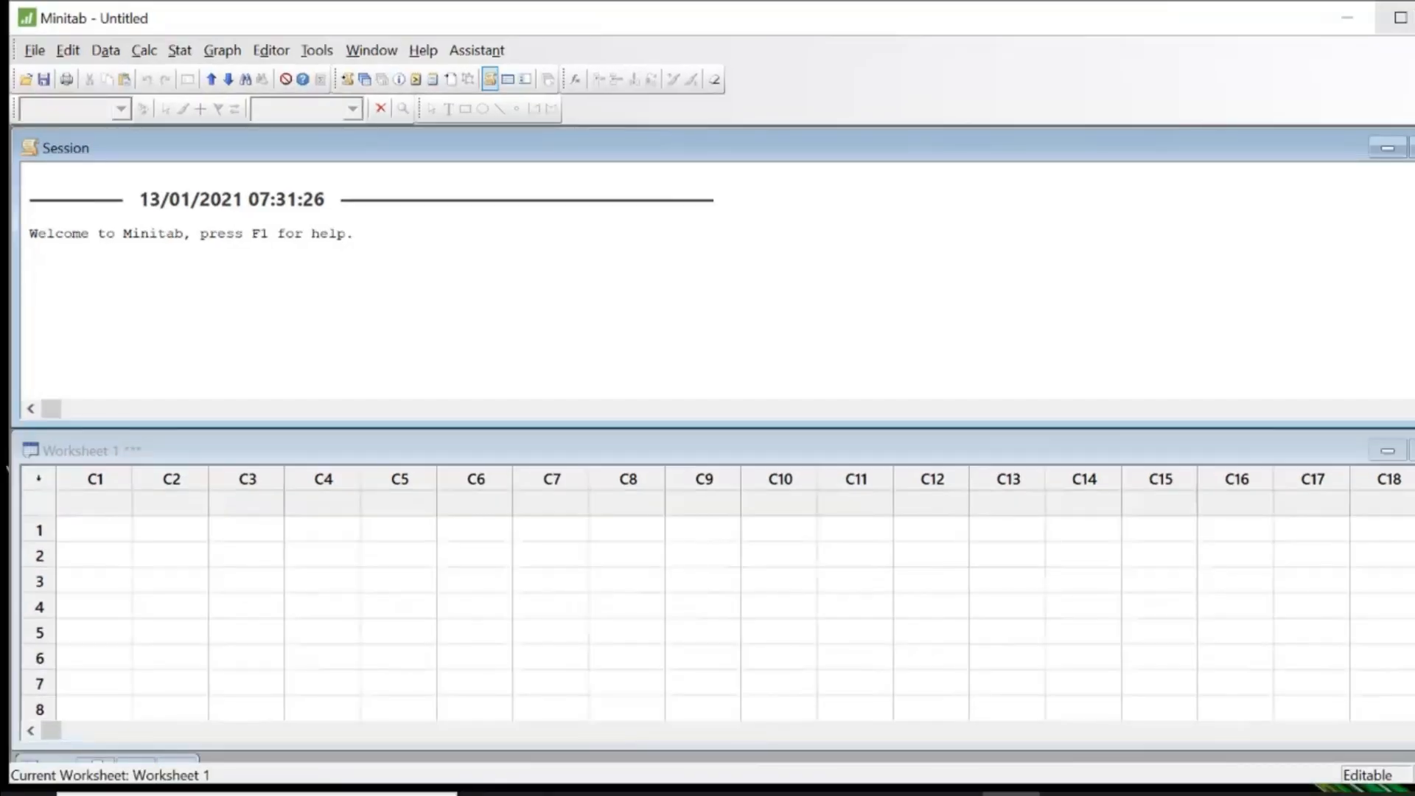
drag(1414, 113, 872, 147)
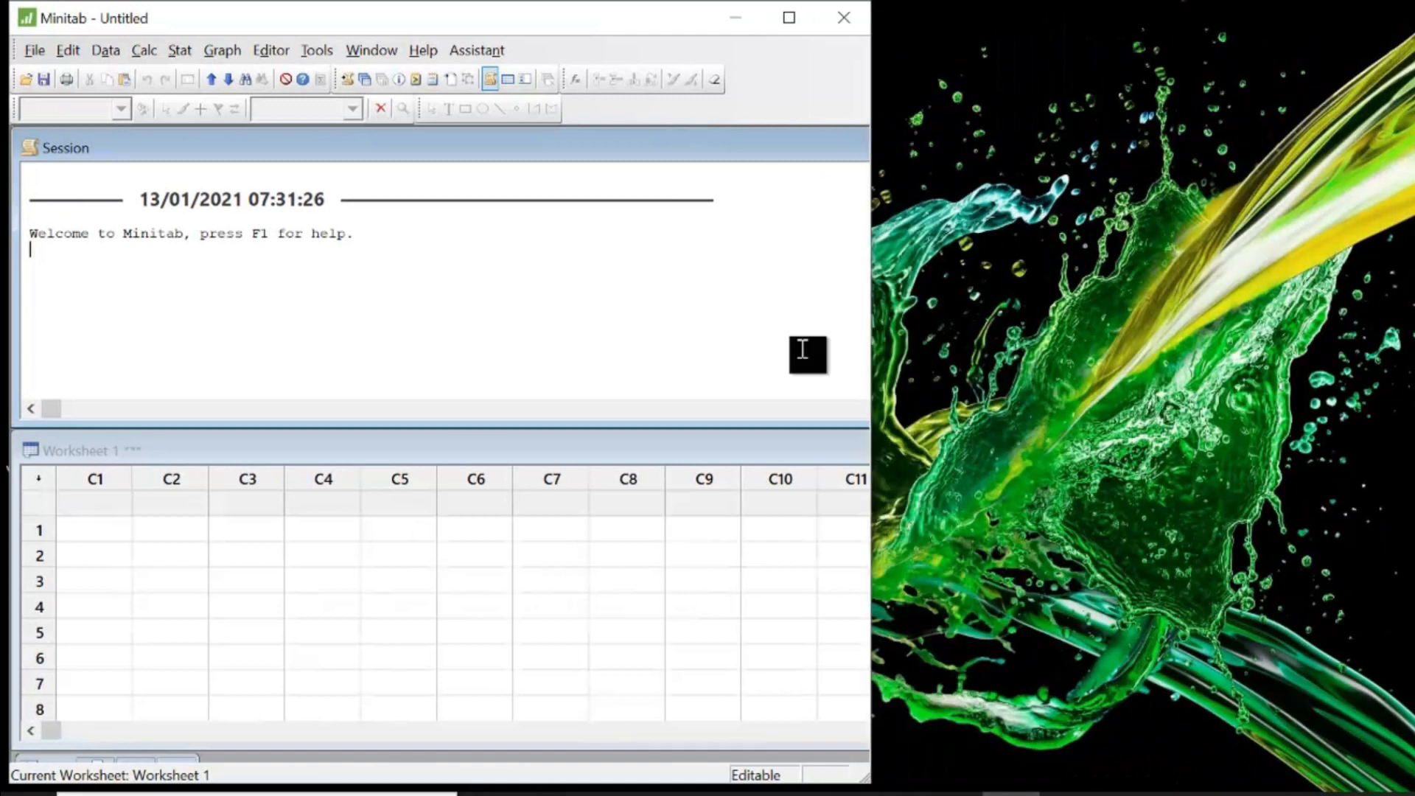
click(894, 795)
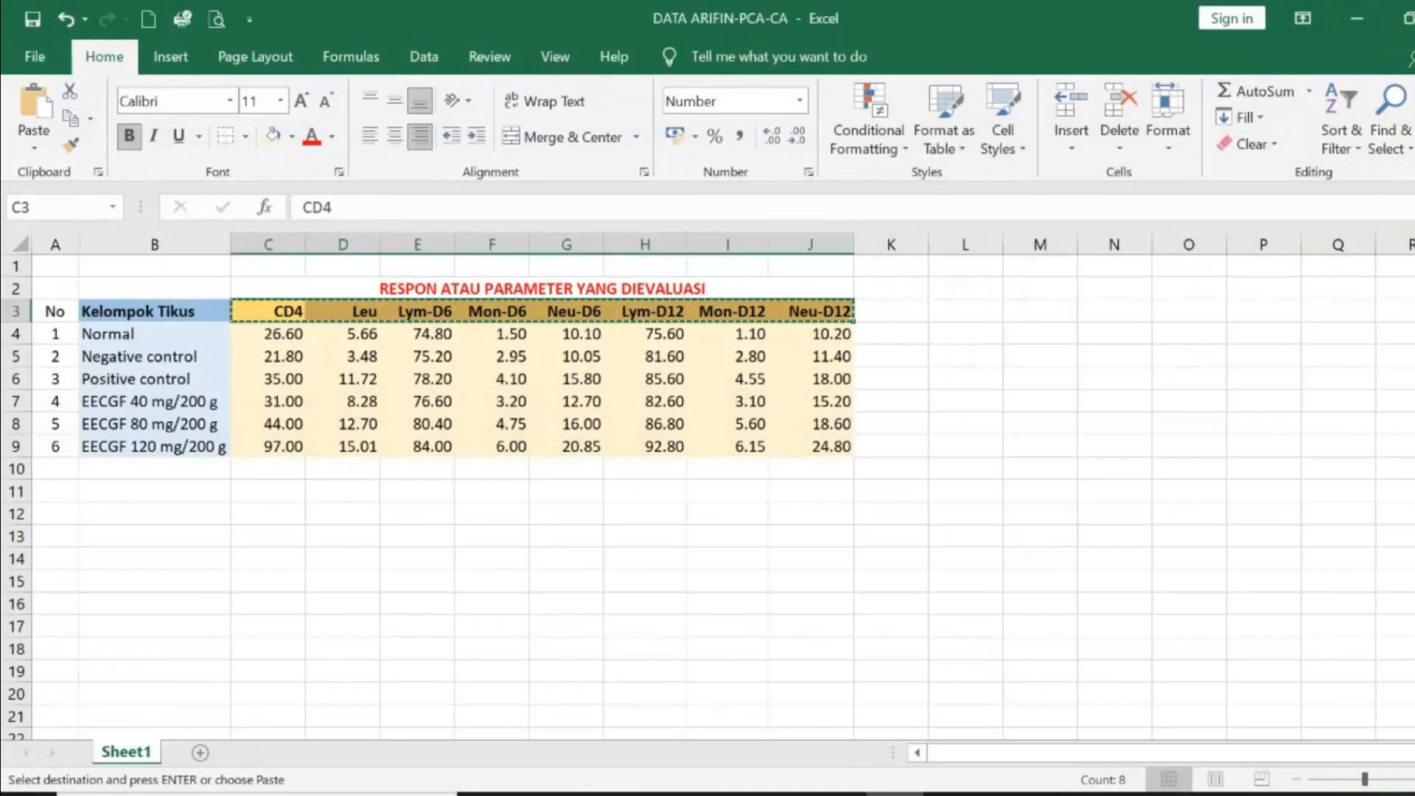
click(1406, 14)
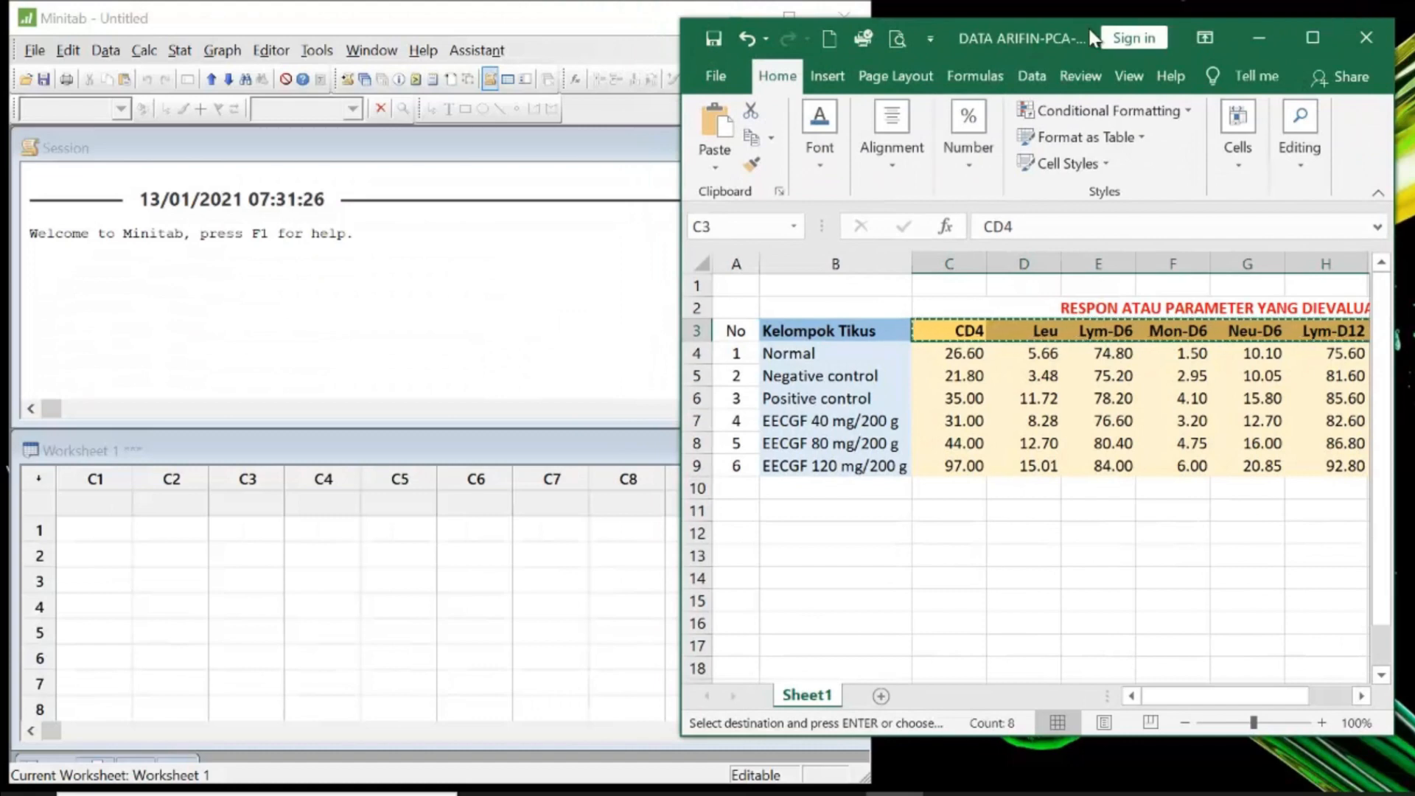
drag(1072, 28, 1169, 34)
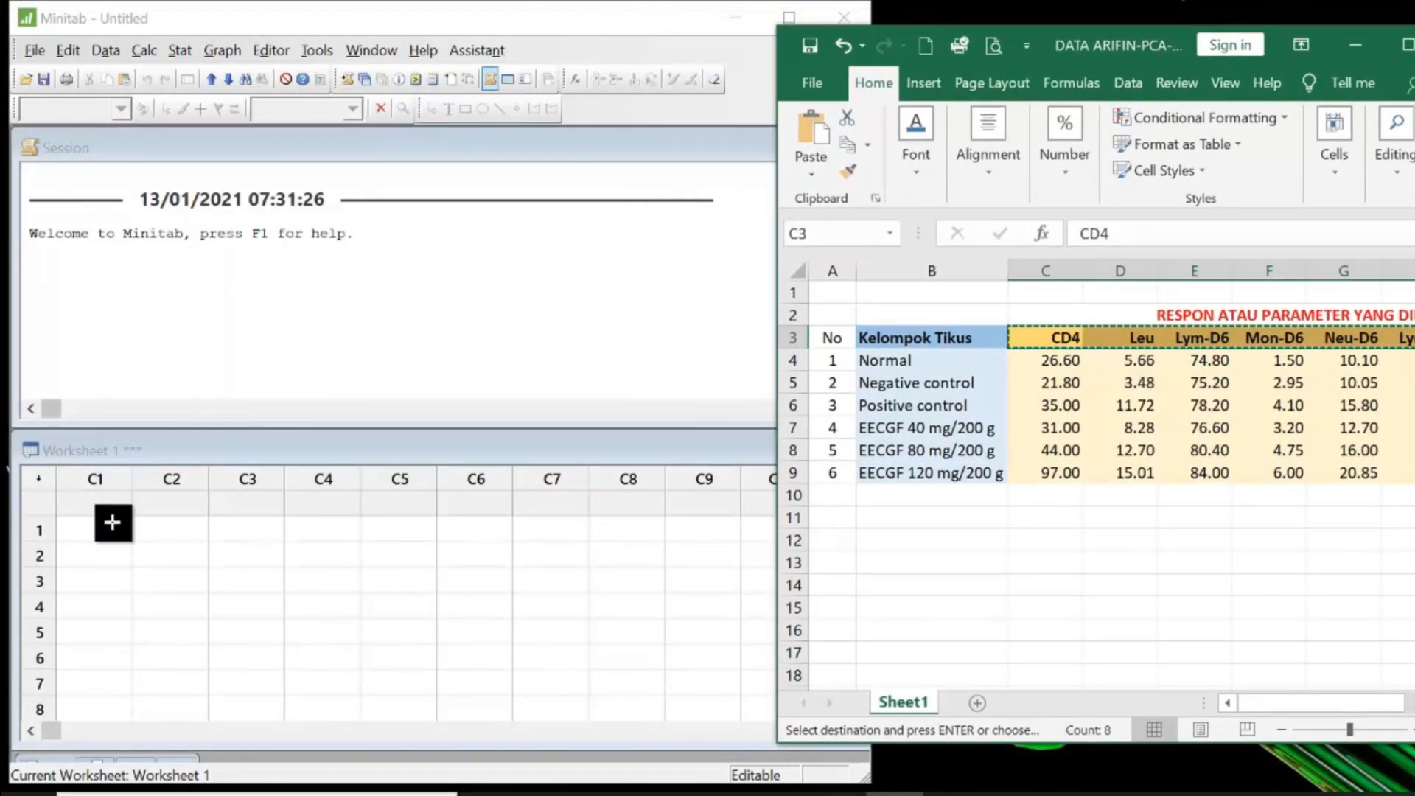
- Name worksheet column C1 KelompokCD4 and column C2 Leu
click(89, 503)
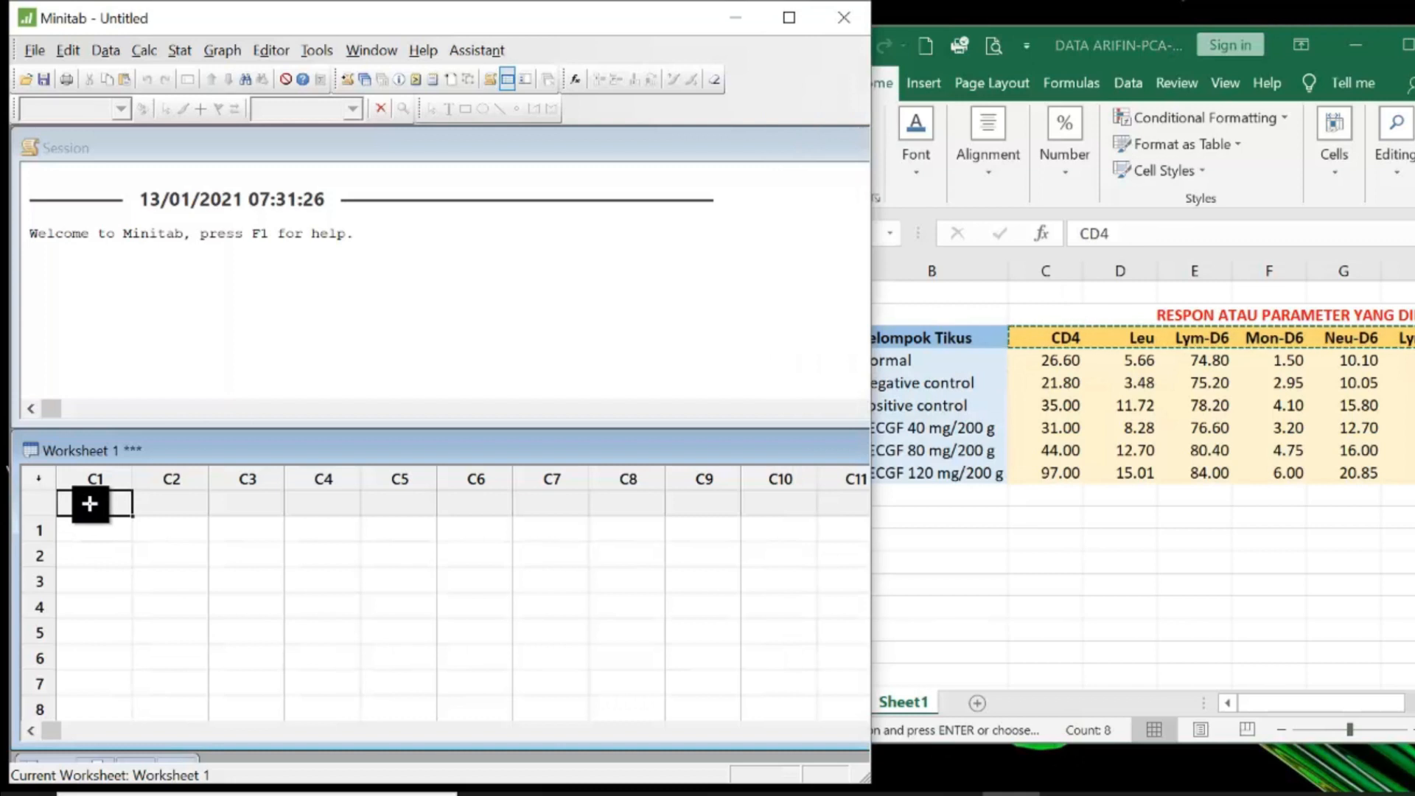
text(Ke)
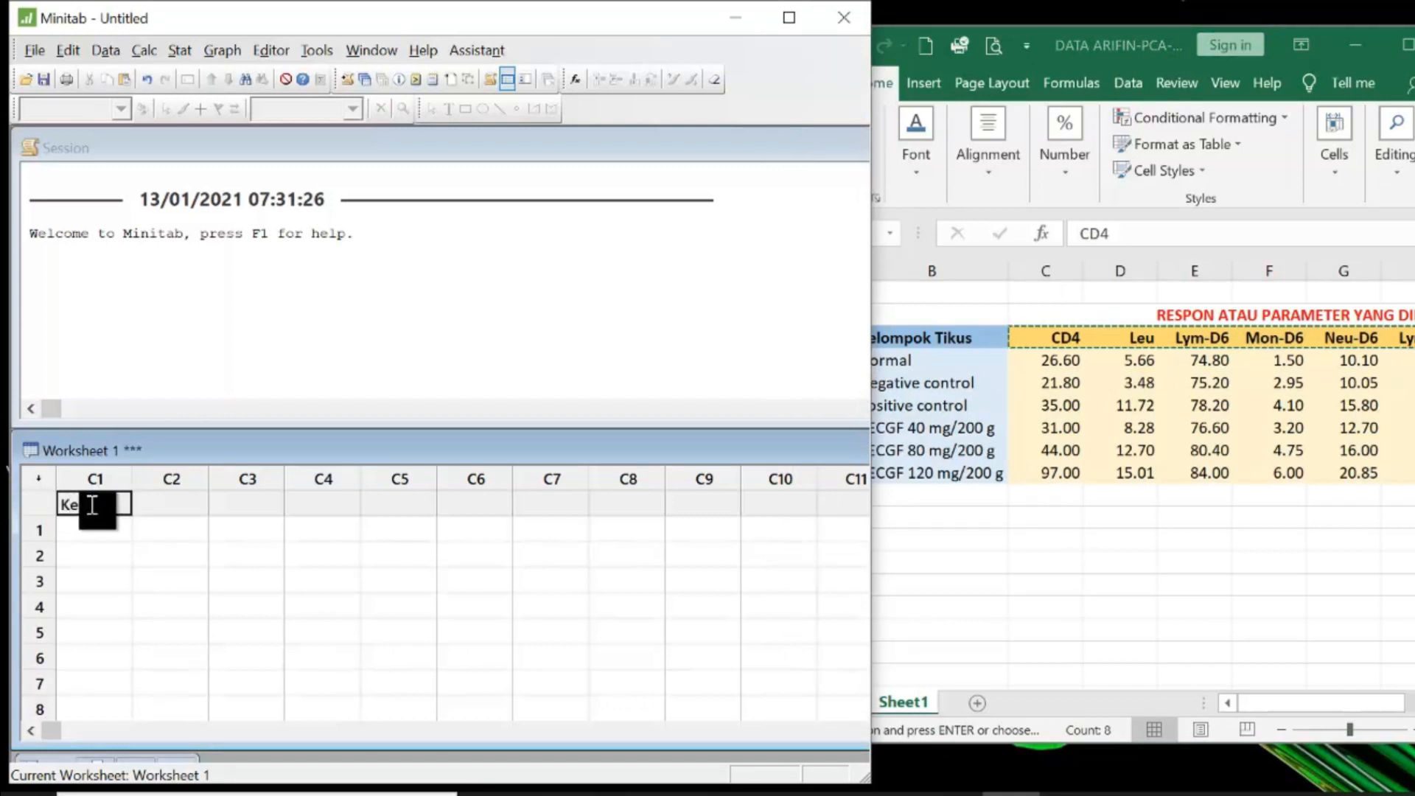
text(lompok)
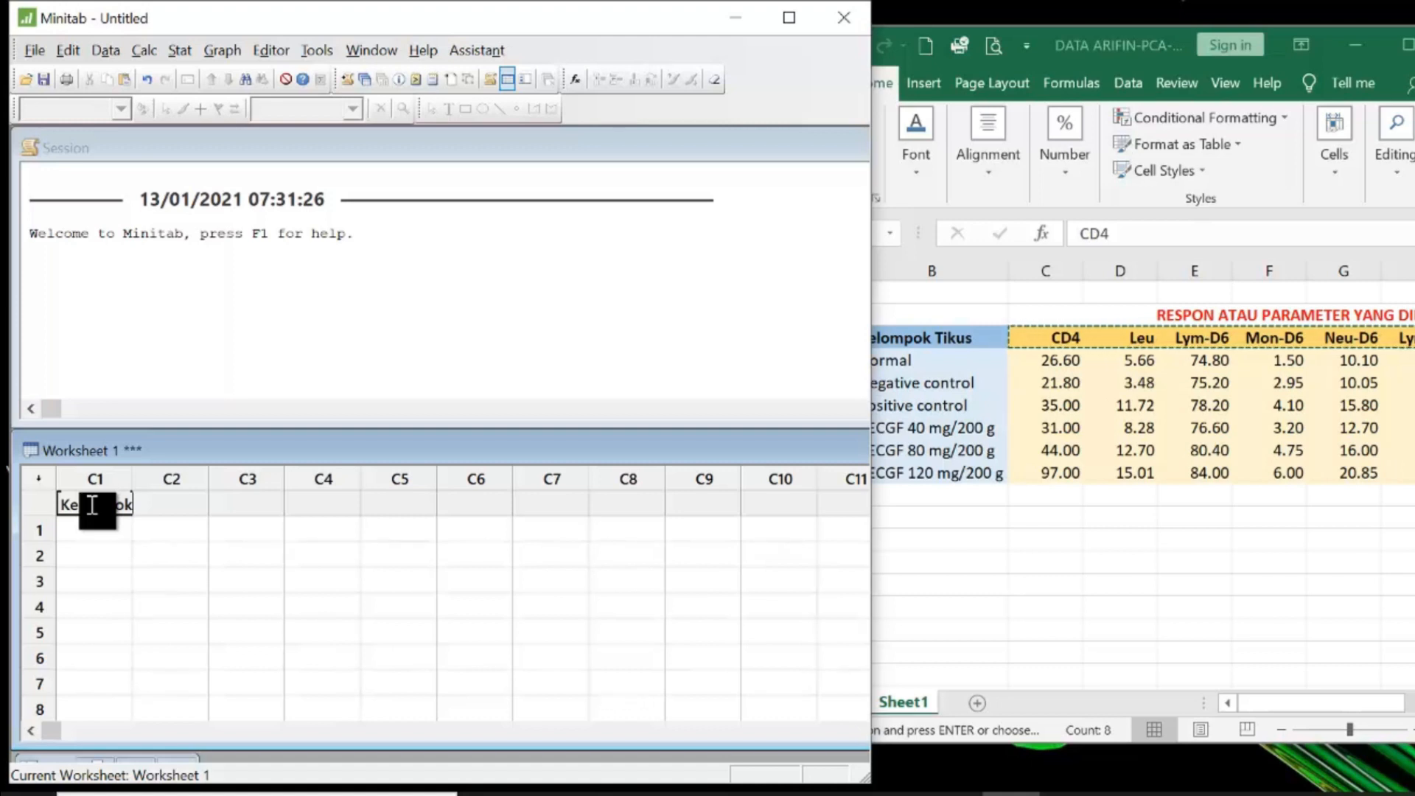
click(190, 504)
text(L)
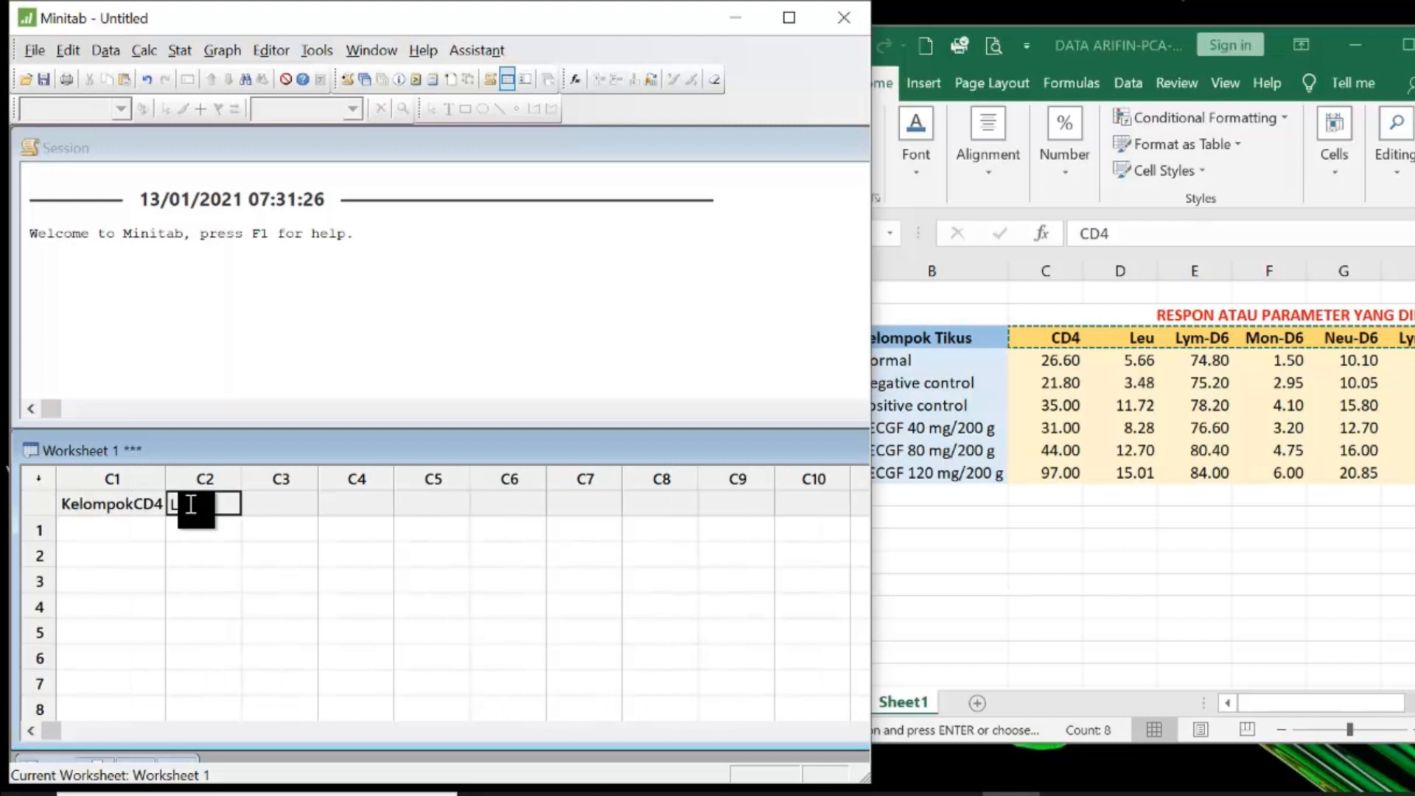
text(eu)
key(Tab)
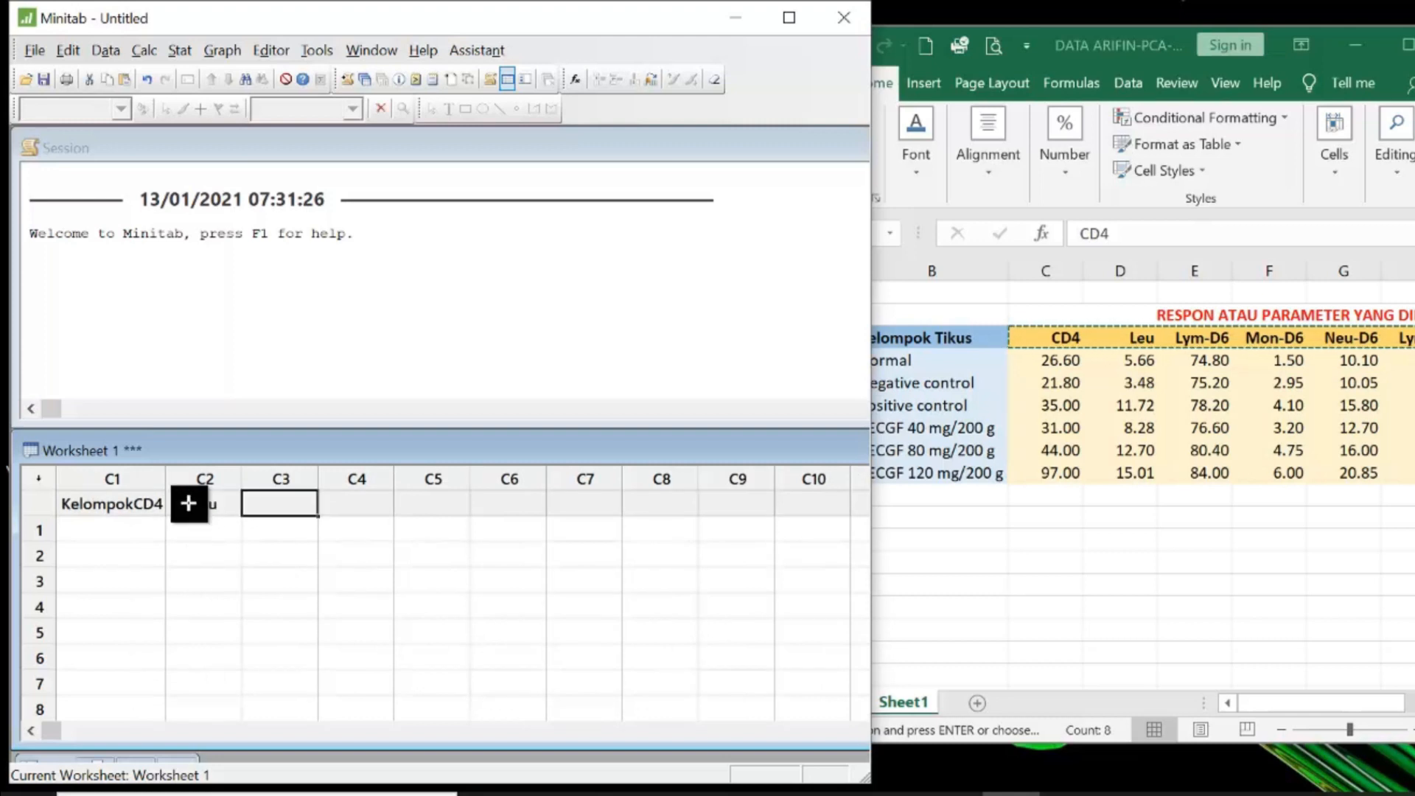
- Name columns C3 to C6 Lym-D6, Neu-D6, Lym-12 and Neu-D12
text(Lym-)
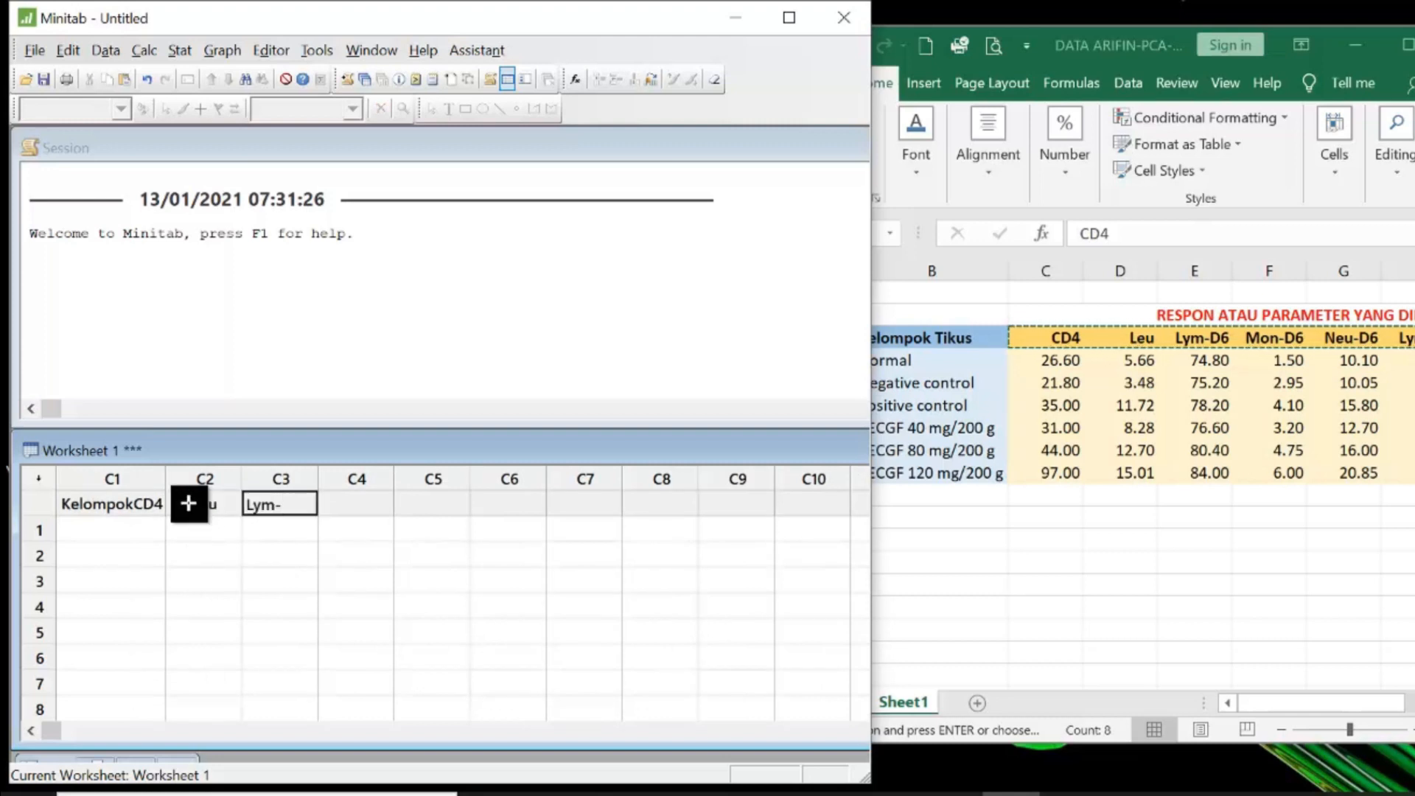
text(D6)
key(Tab)
text(M)
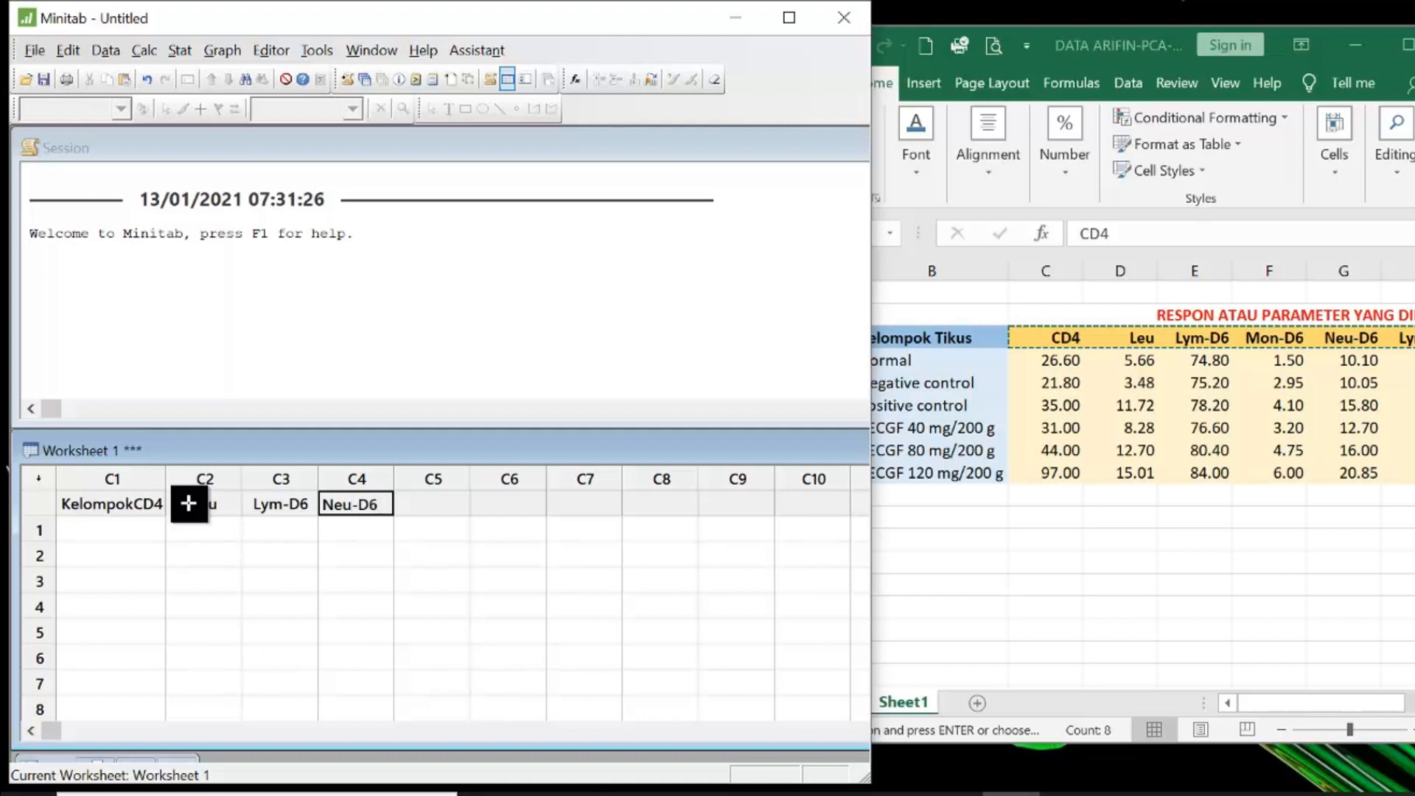
key(Tab)
text(L)
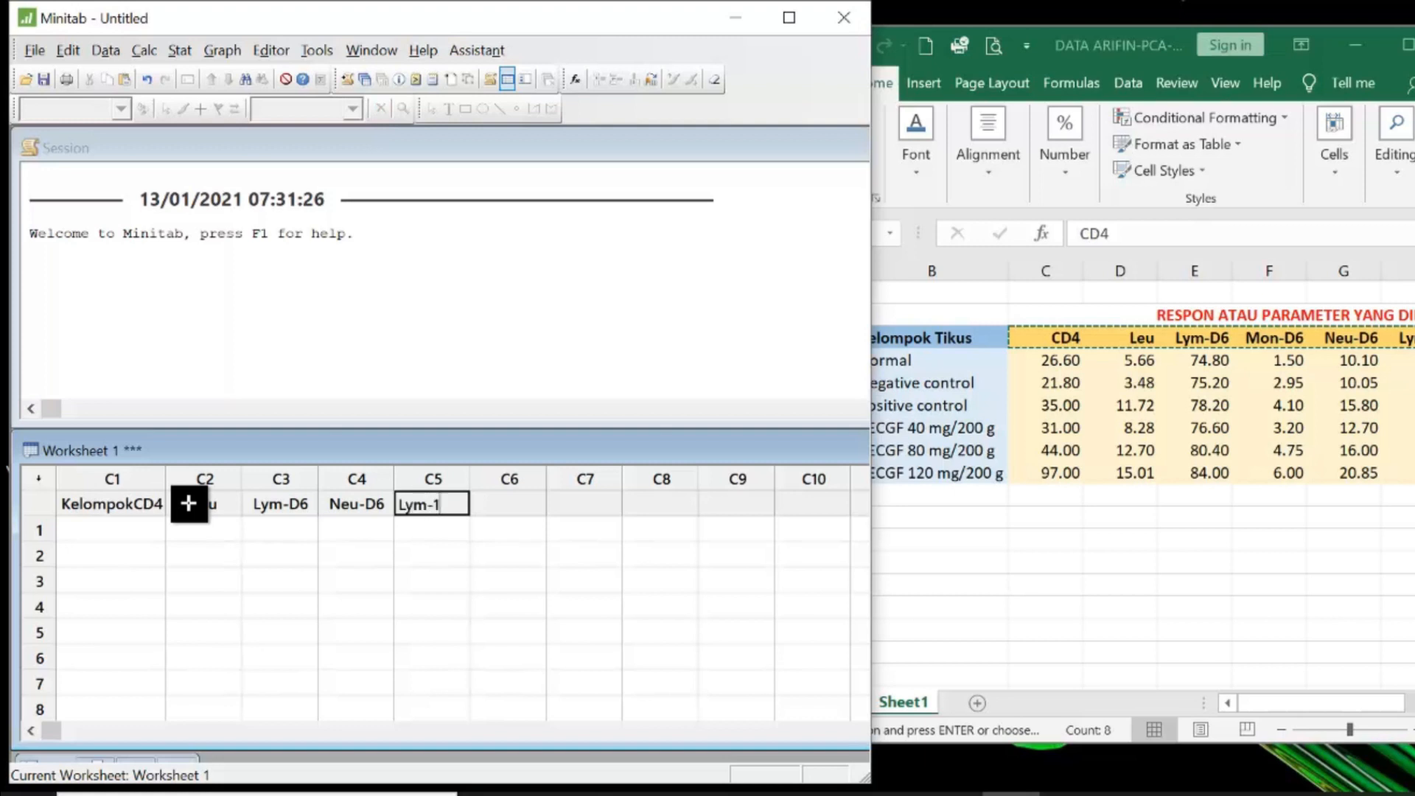
text(ym-12)
key(Tab)
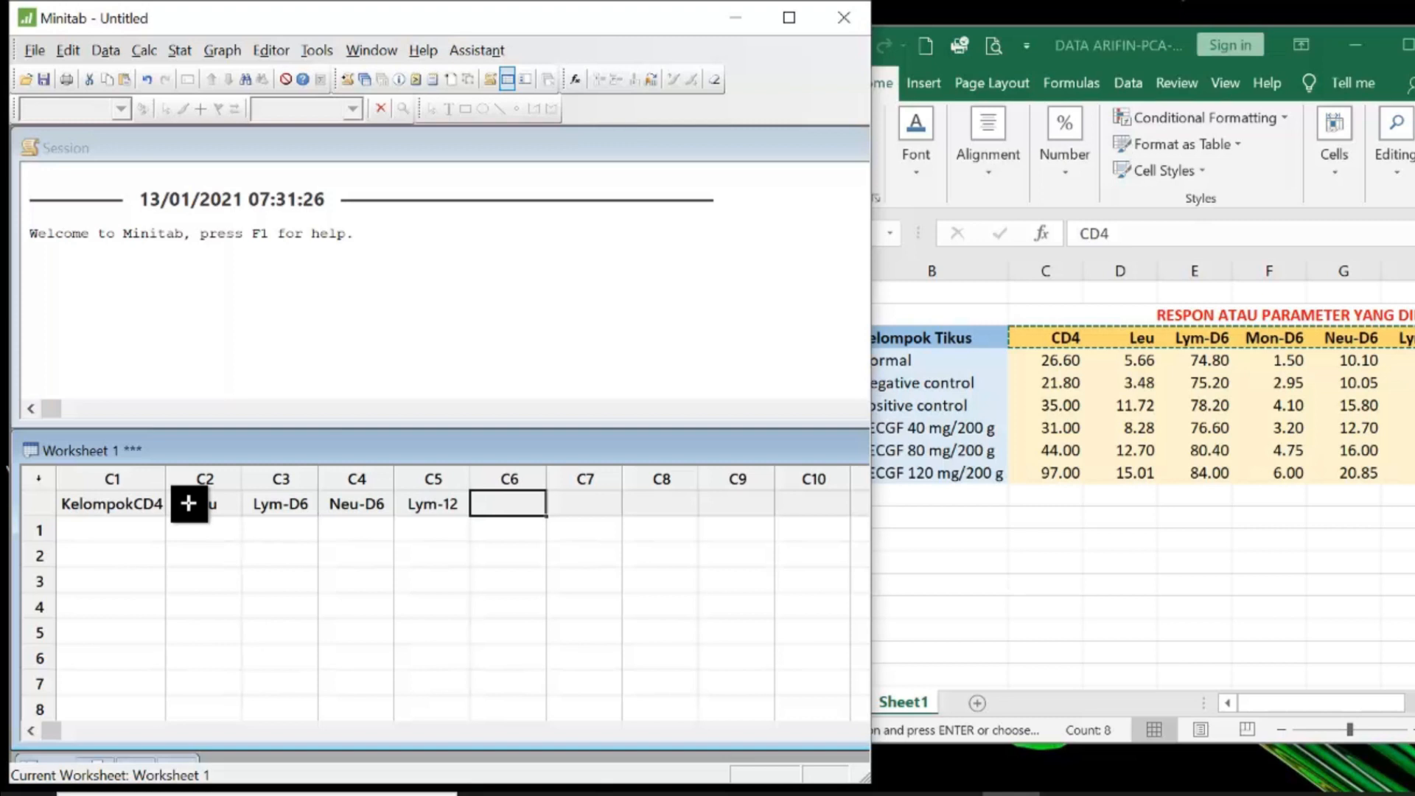
text(Neu-D12)
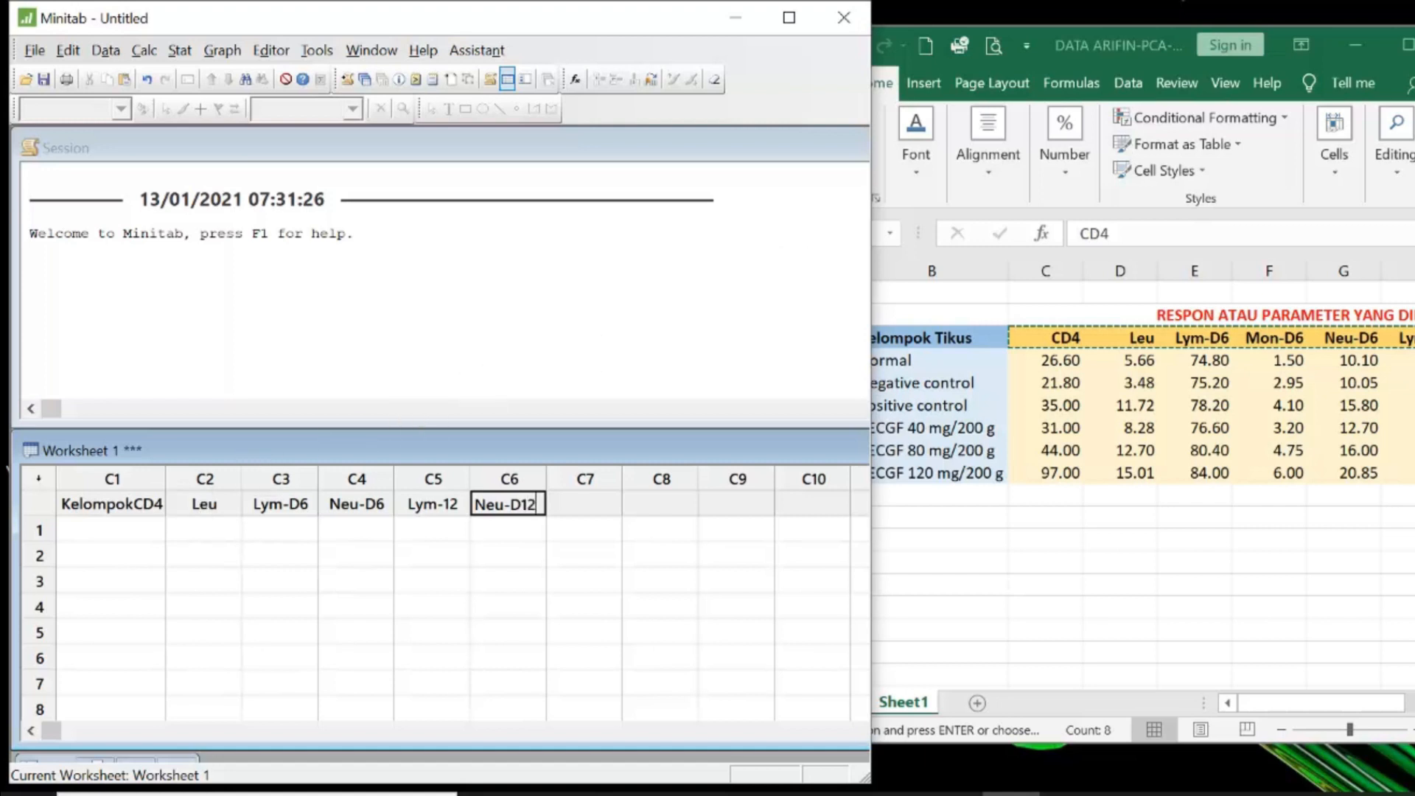
- Scroll the Excel sheet to show the remaining headers and rename column C4 Mon-D6
key(alt+Tab)
drag(1346, 708, 1398, 711)
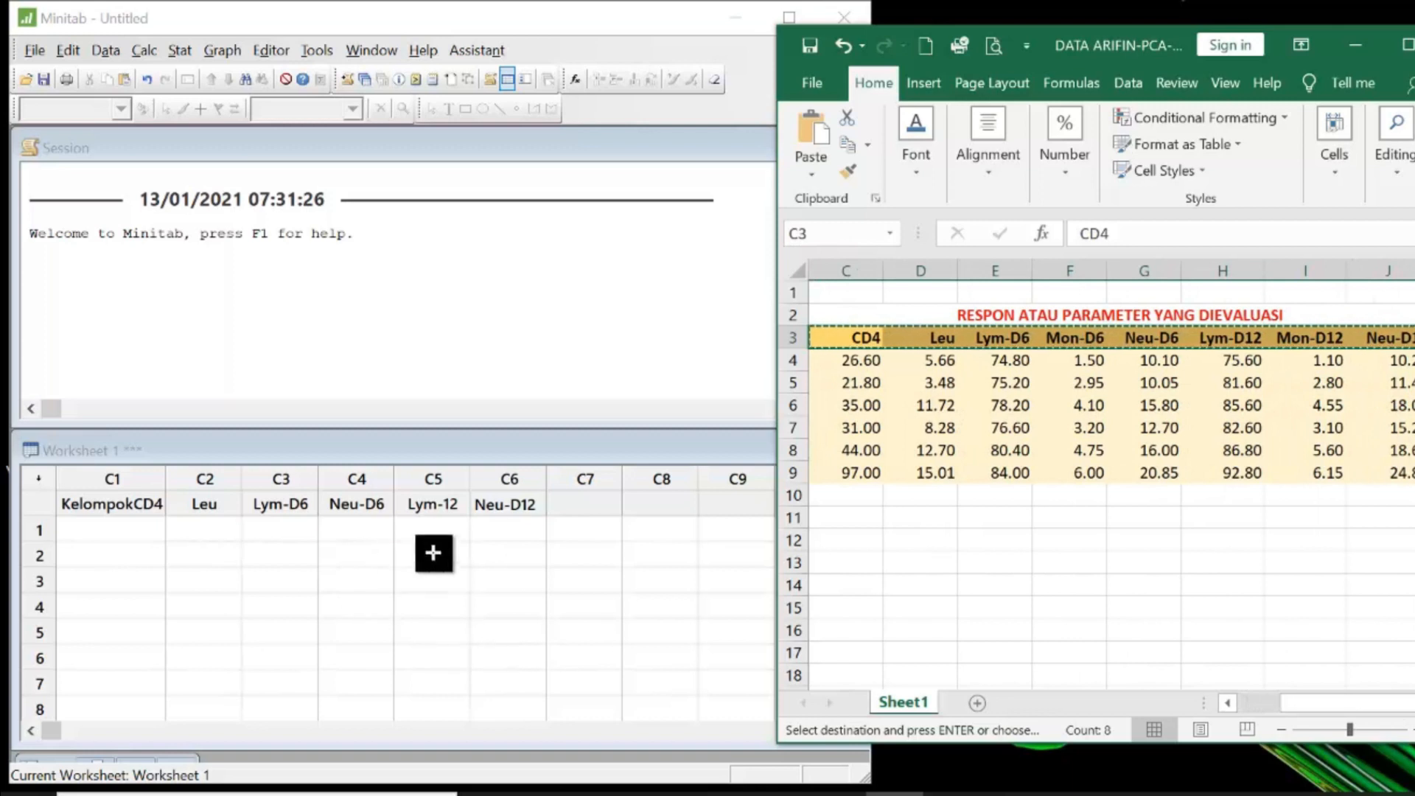
click(514, 504)
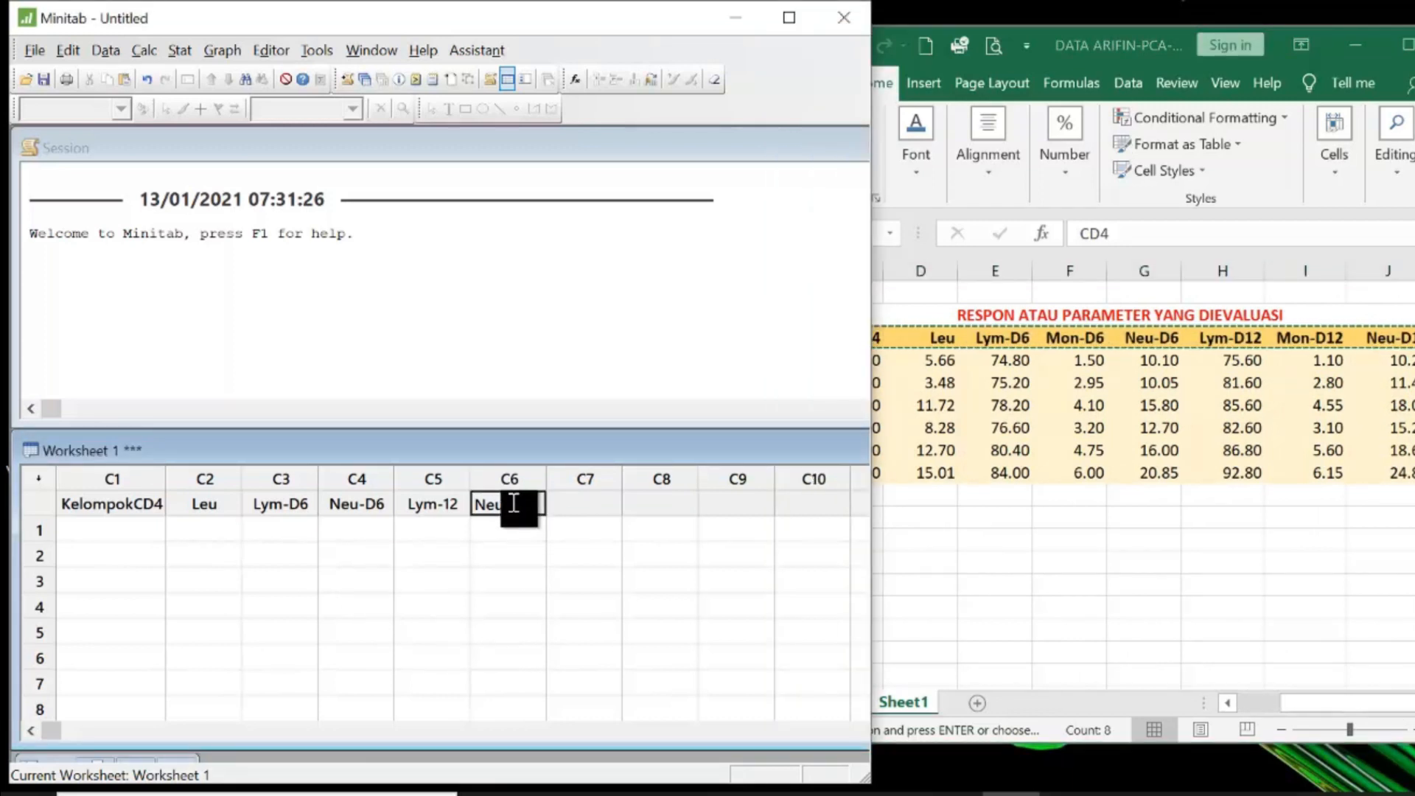
click(352, 511)
text(M)
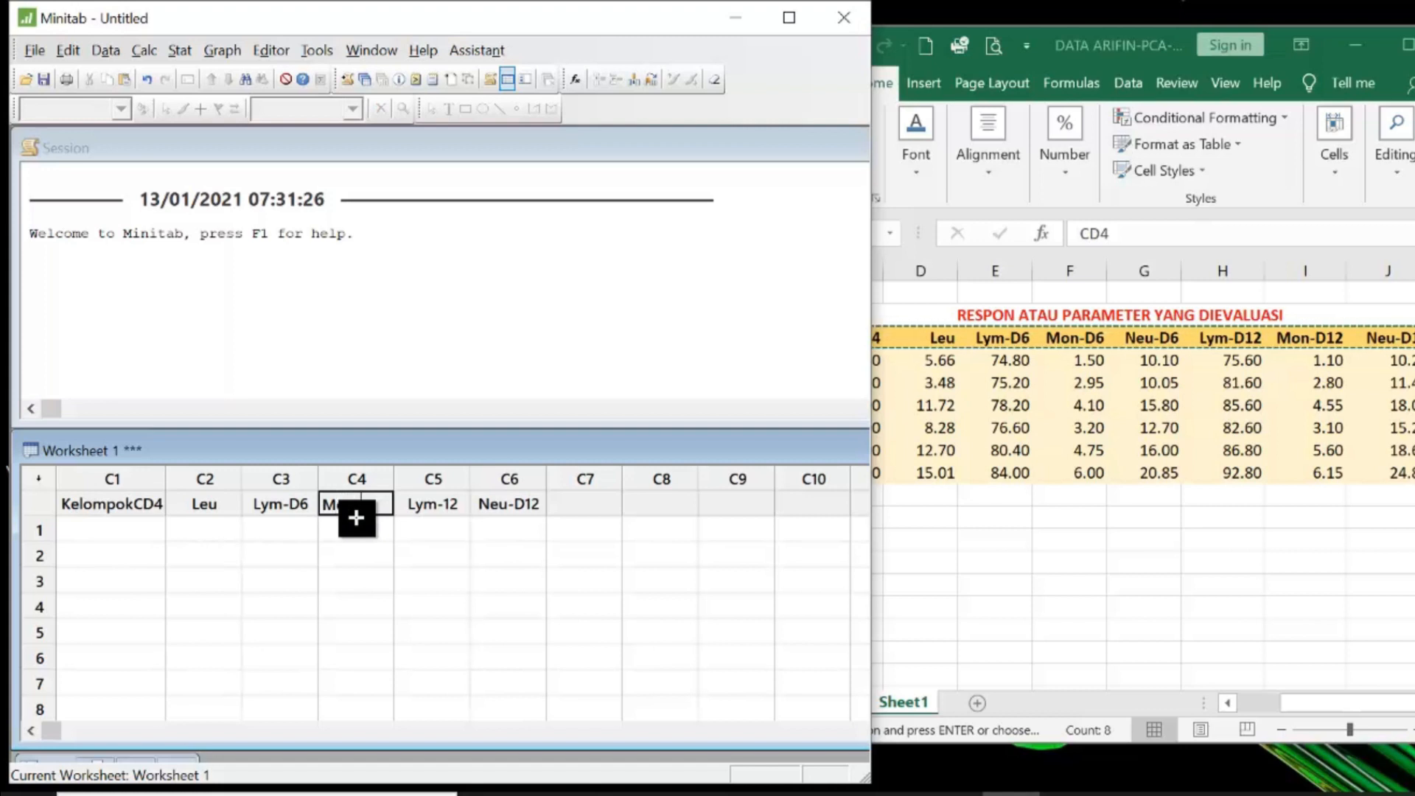
text(on-D6)
- Rename column C5 Neu-D6
click(439, 503)
text(Neu)
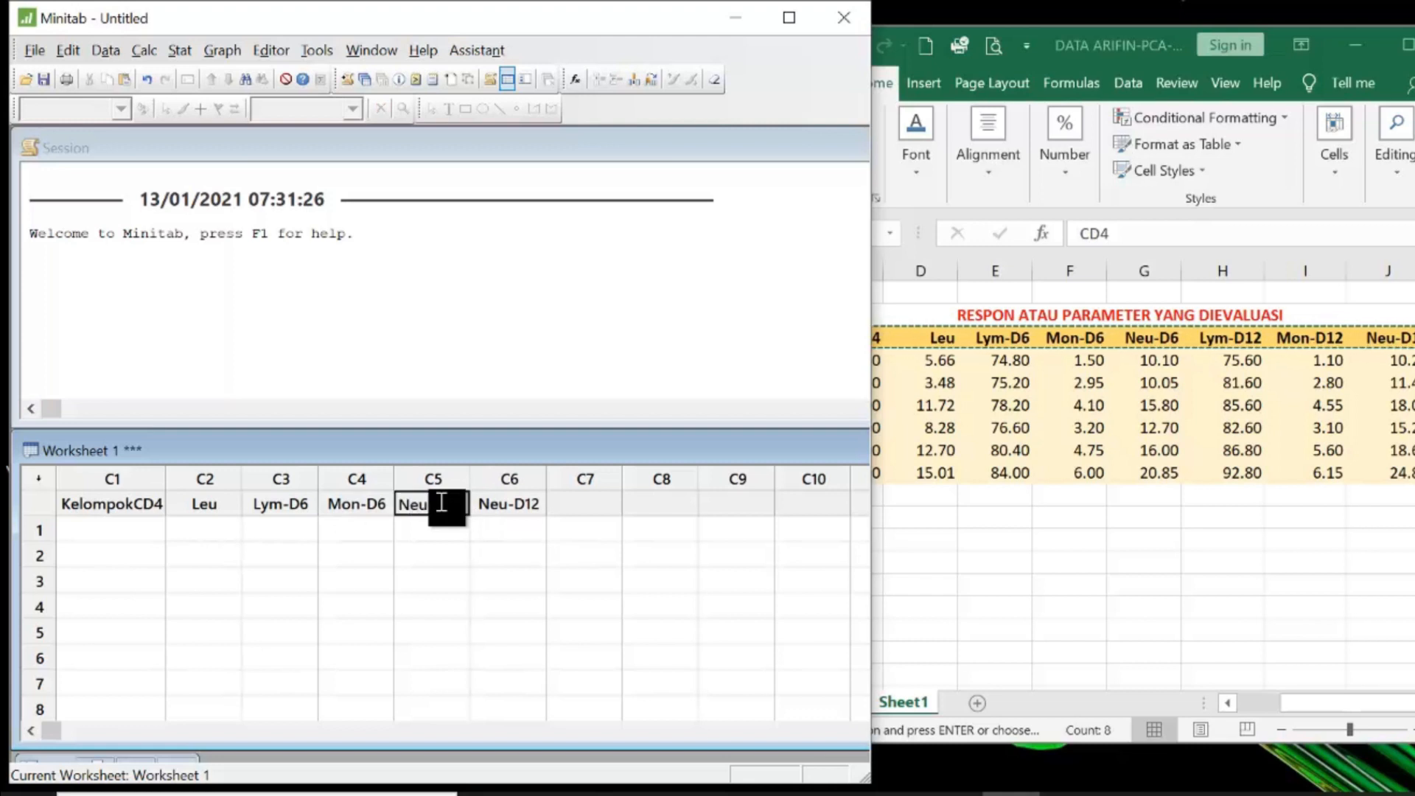
text(-D6)
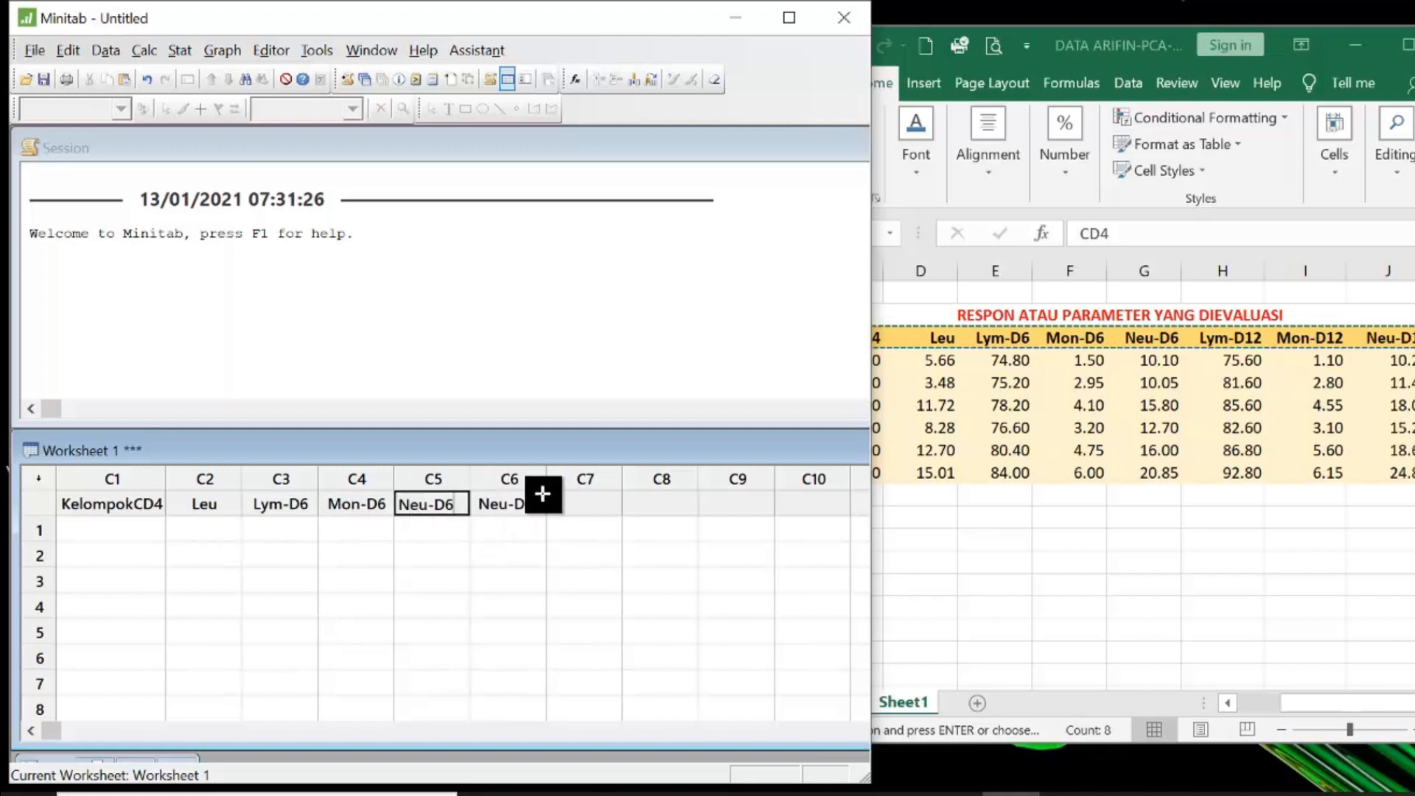
- Rename column C6 Lym-D12
click(514, 502)
text(Ne)
key(BackSpace)
key(BackSpace)
text(L)
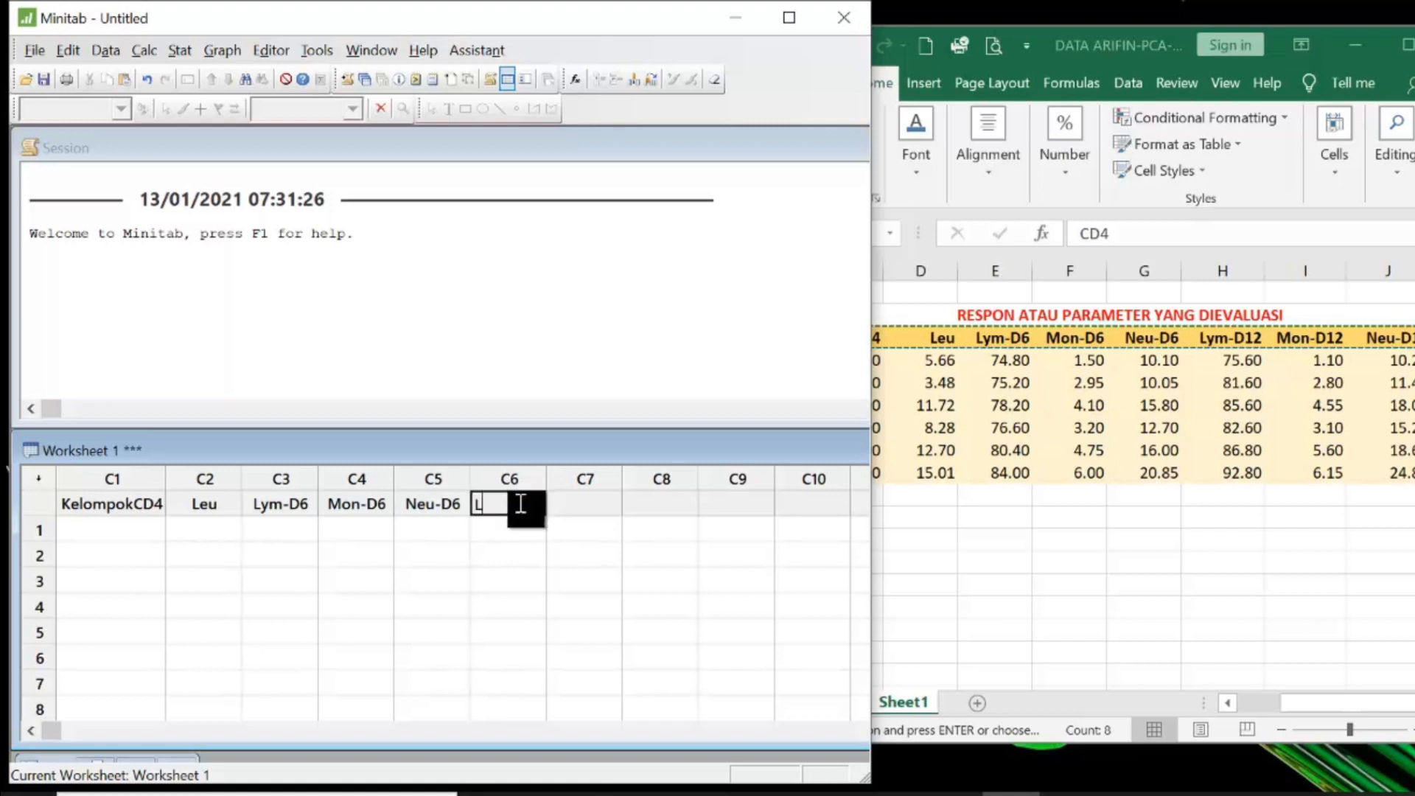
text(ym-)
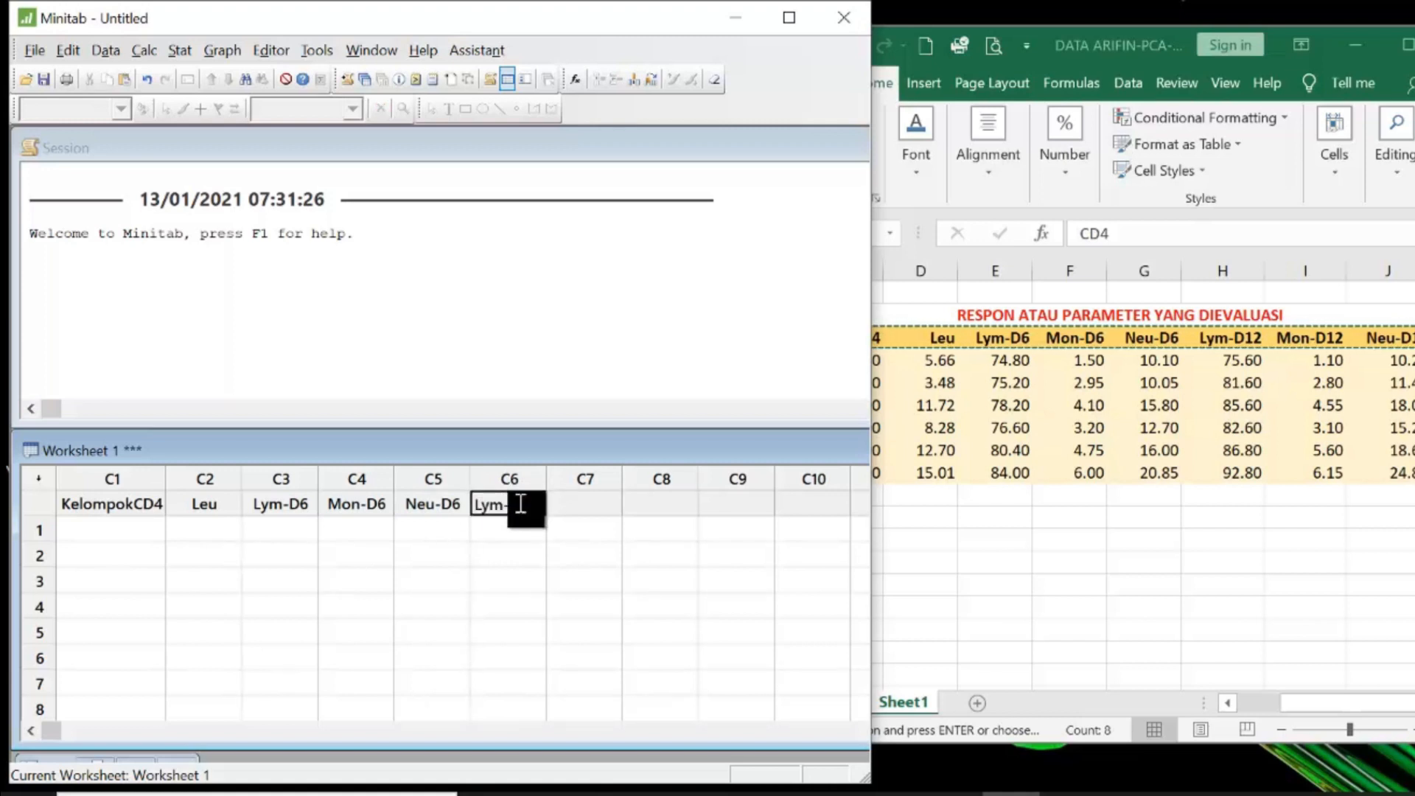
text(D)
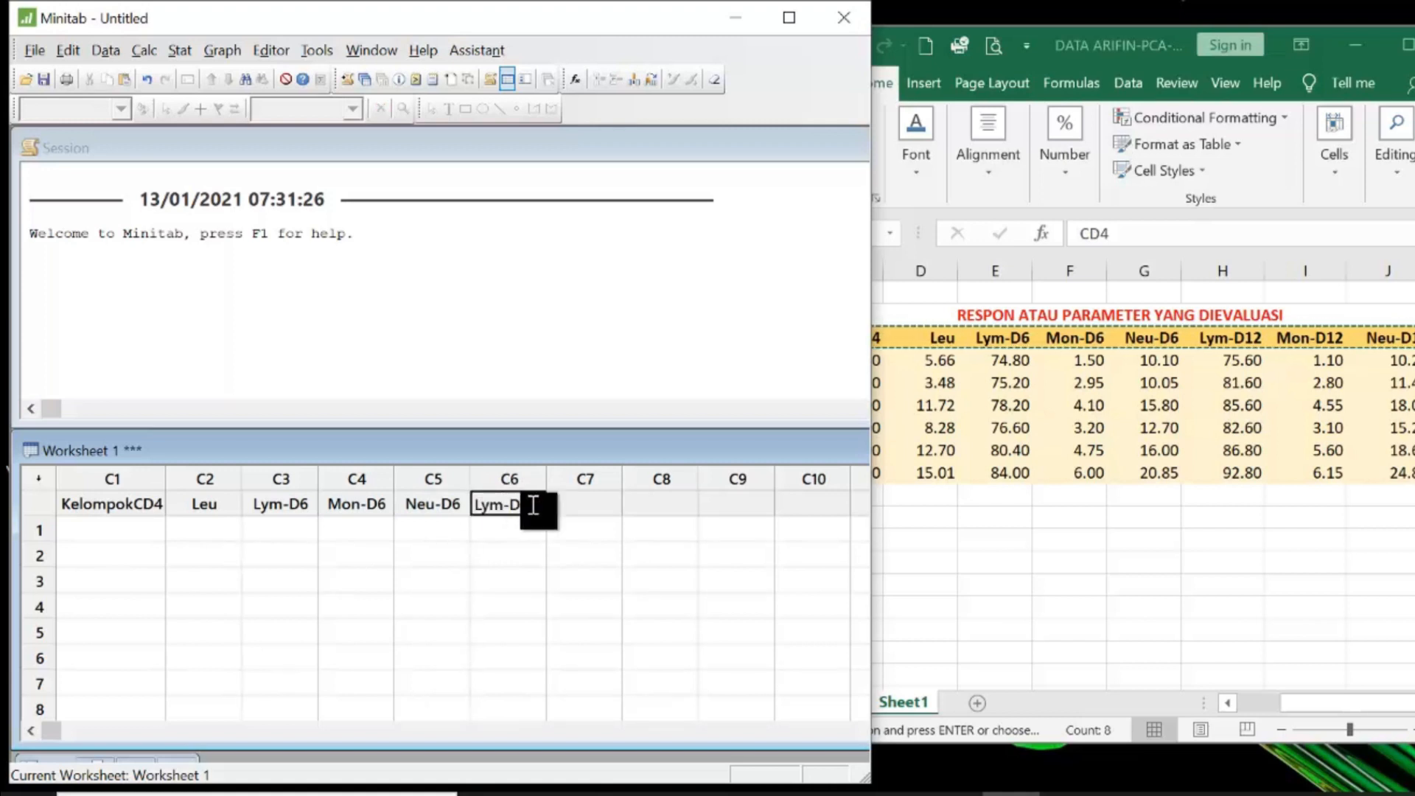
text(12)
- Name column C7 Mon-D12
click(598, 504)
text(Mo)
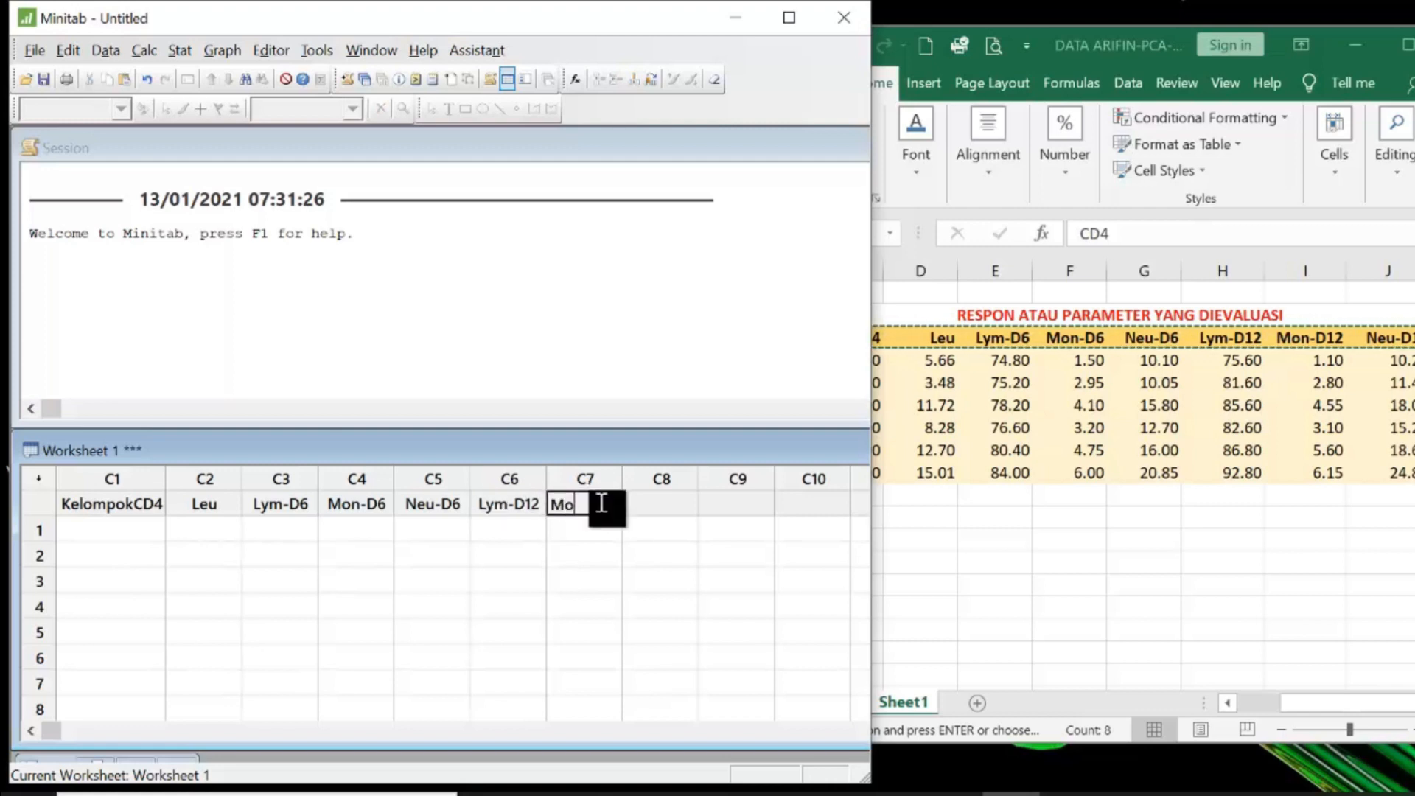
text(n-D12)
- Name column C8 Neu-12
click(658, 499)
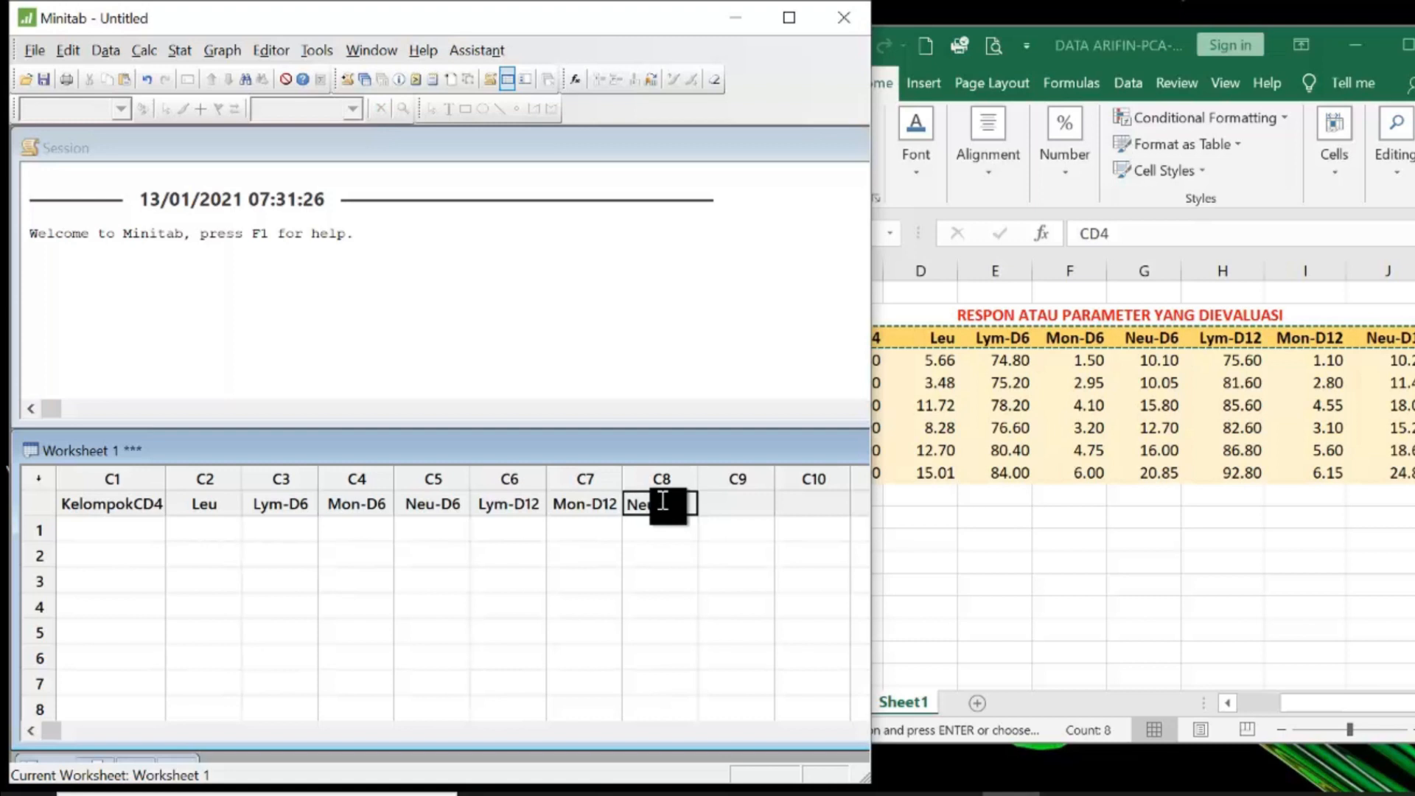
- Copy the group names and parameter values from rows 4 to 9 of the Excel sheet
click(1115, 366)
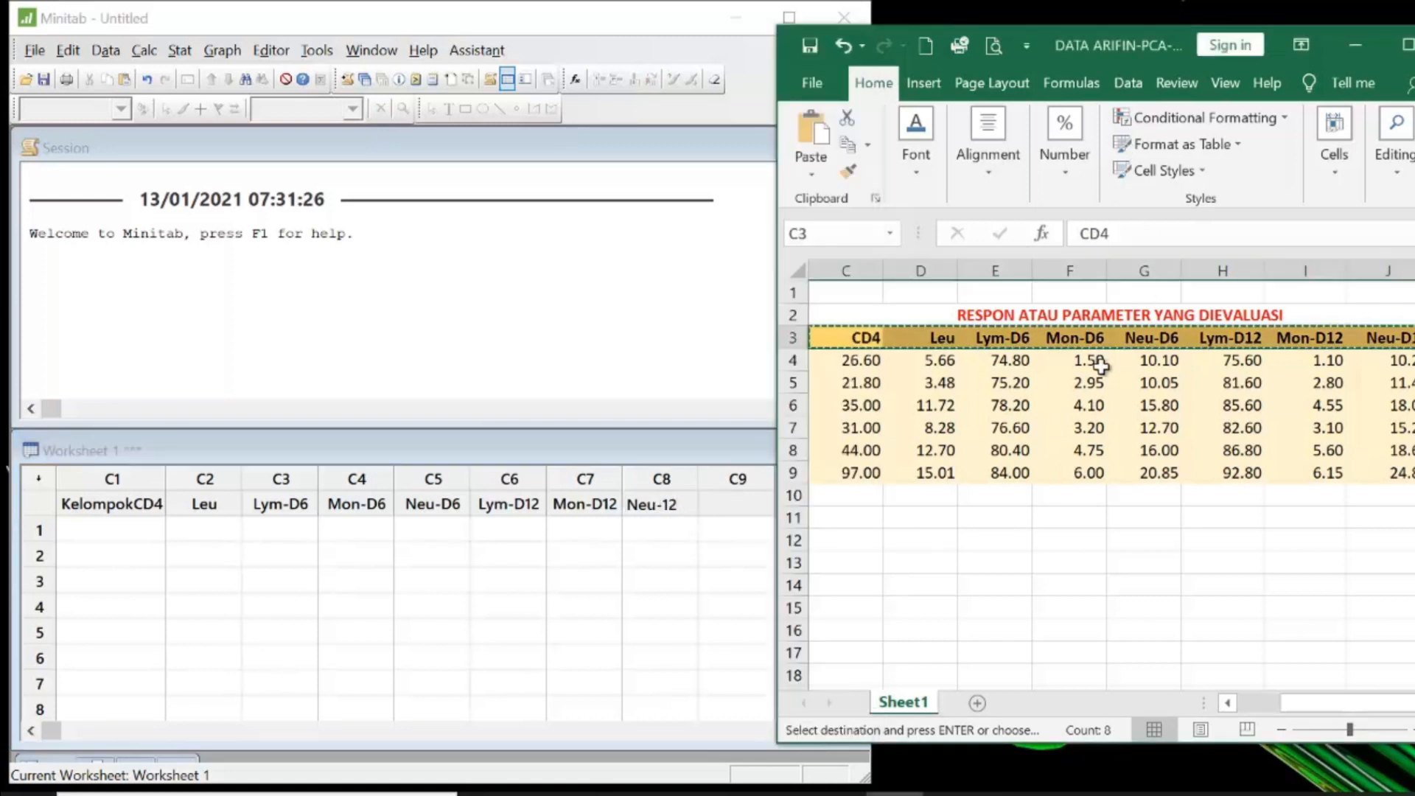
click(1407, 45)
drag(1128, 752, 1035, 753)
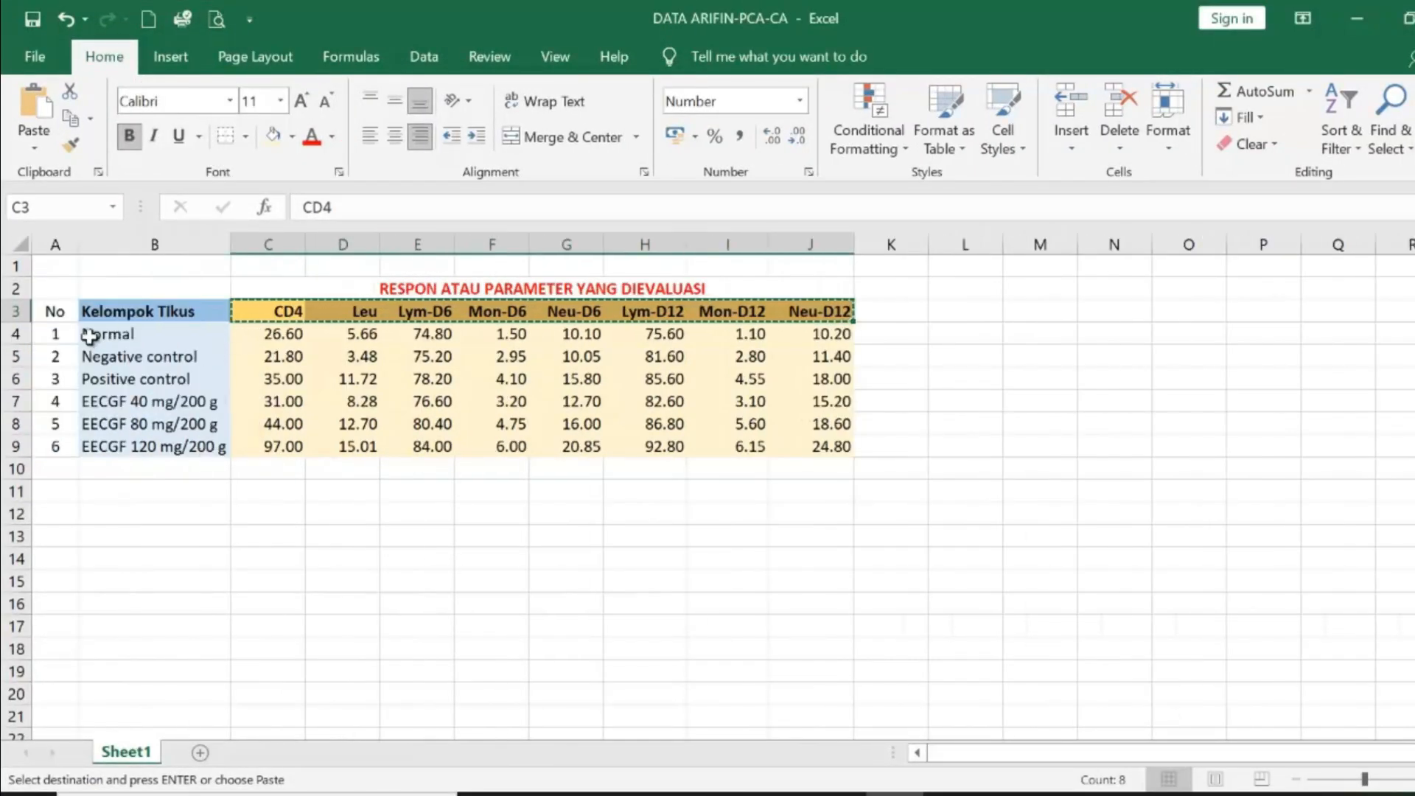
drag(89, 336, 811, 446)
key(ctrl+c)
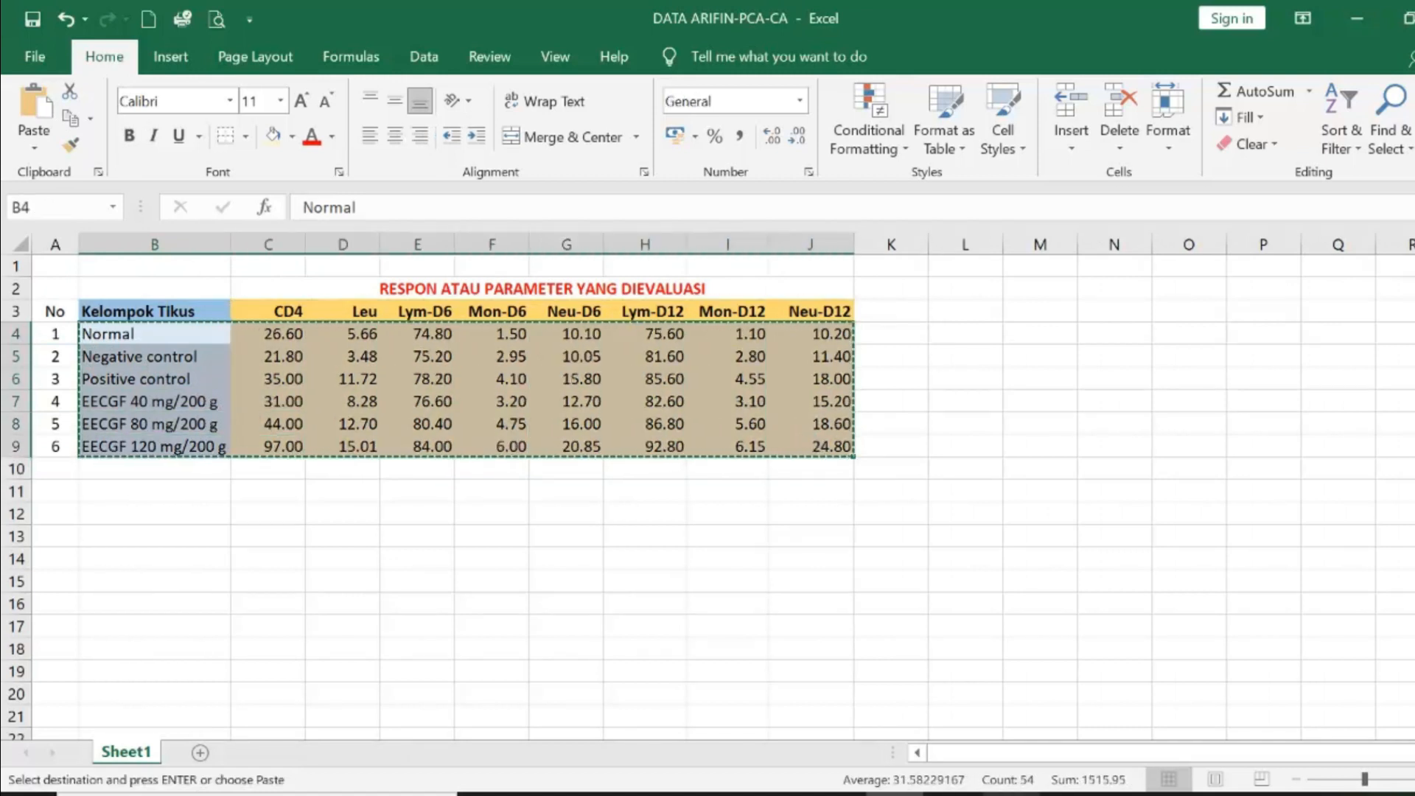
- Paste the copied rows into the Minitab worksheet starting at row 1 of column C1
key(alt+Tab)
click(788, 16)
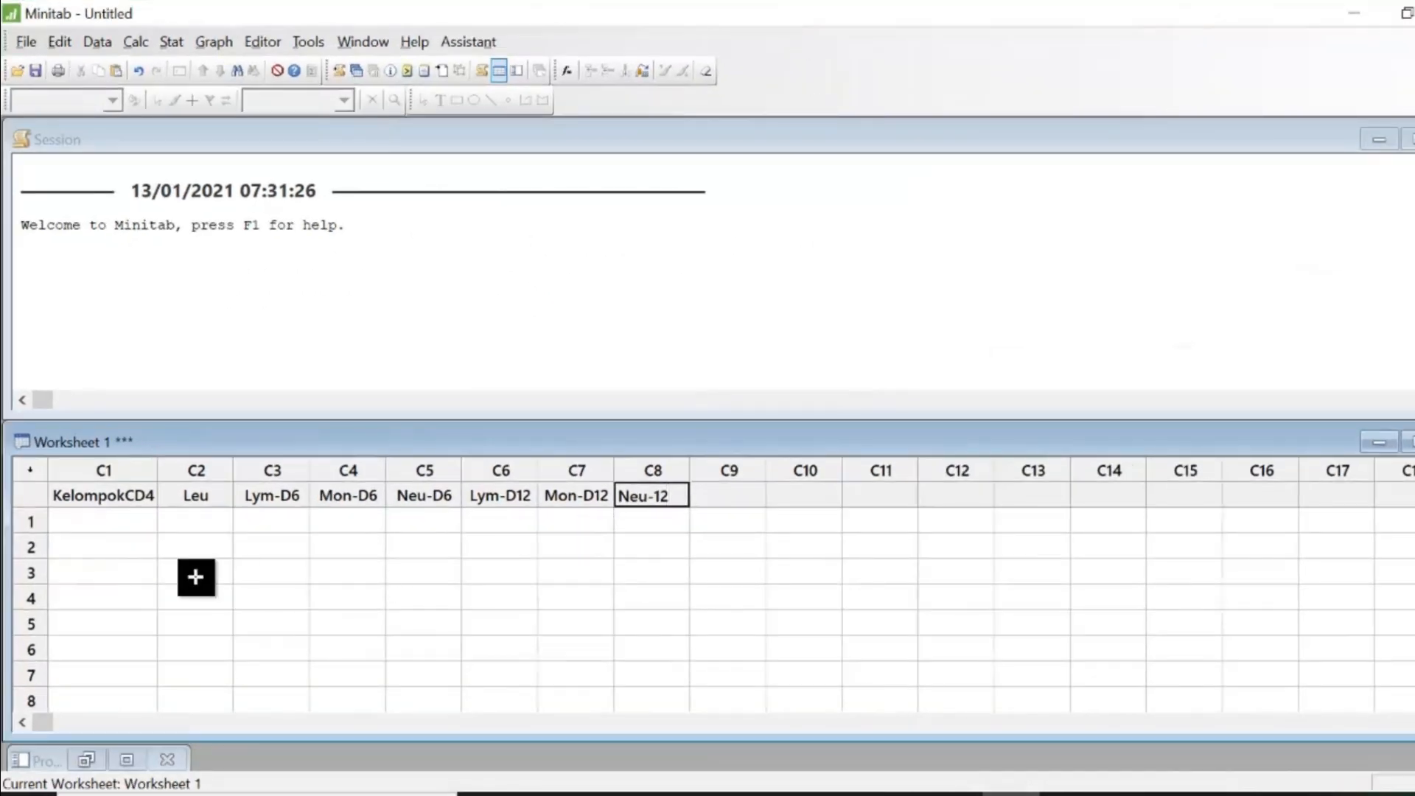
click(90, 518)
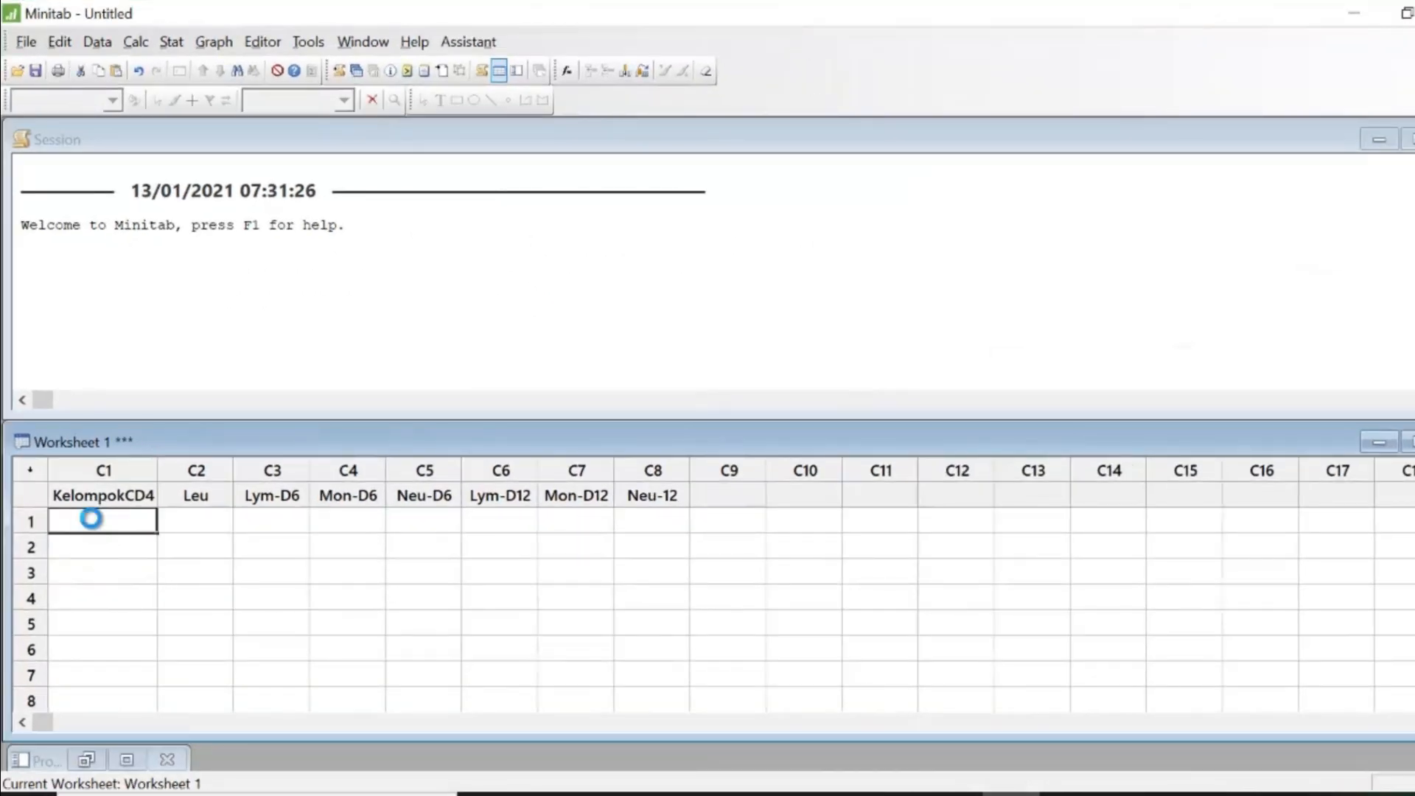
key(ctrl+v)
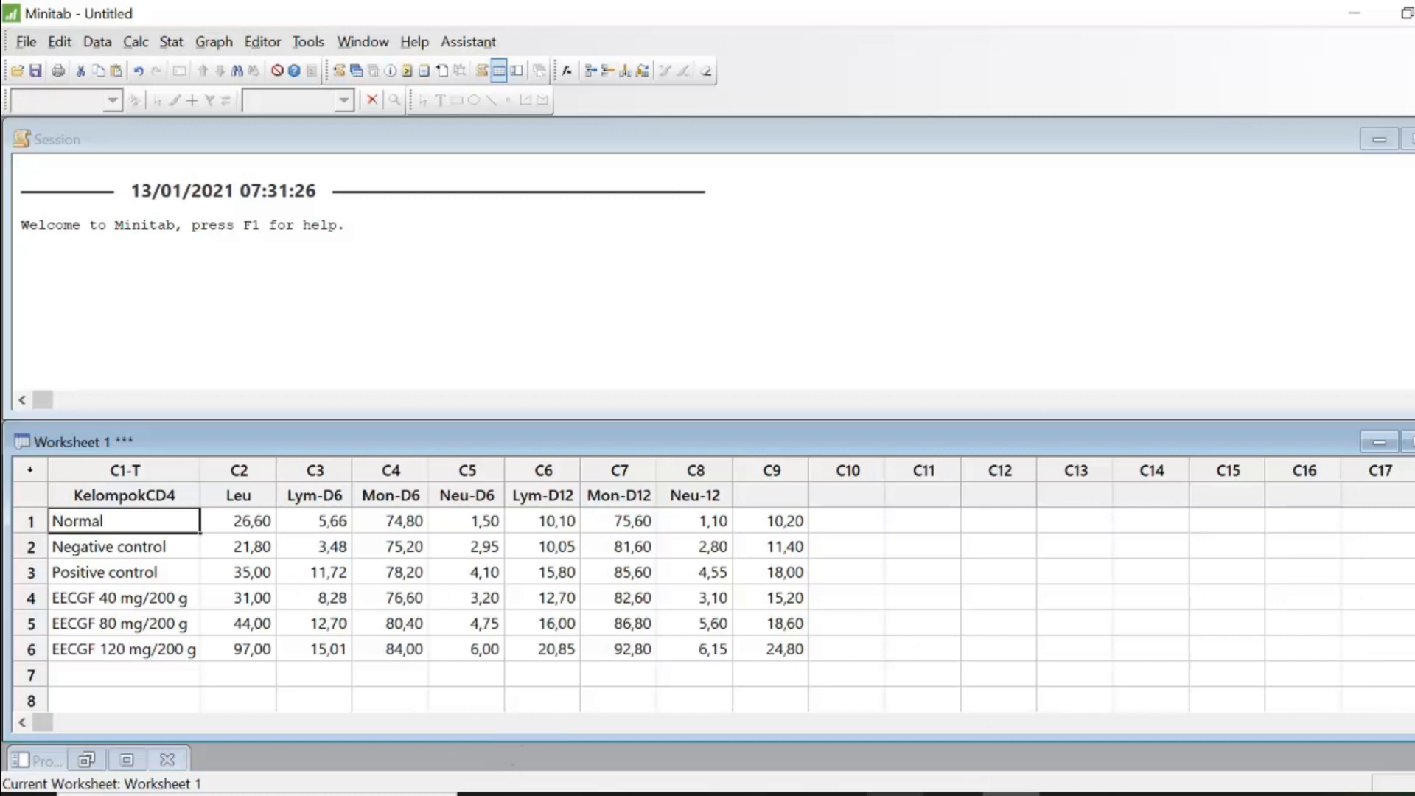
- Shift the headers Lym-D6 through Neu-12 one column right into columns C4 to C9
click(896, 793)
click(1011, 793)
click(238, 496)
text(Leu)
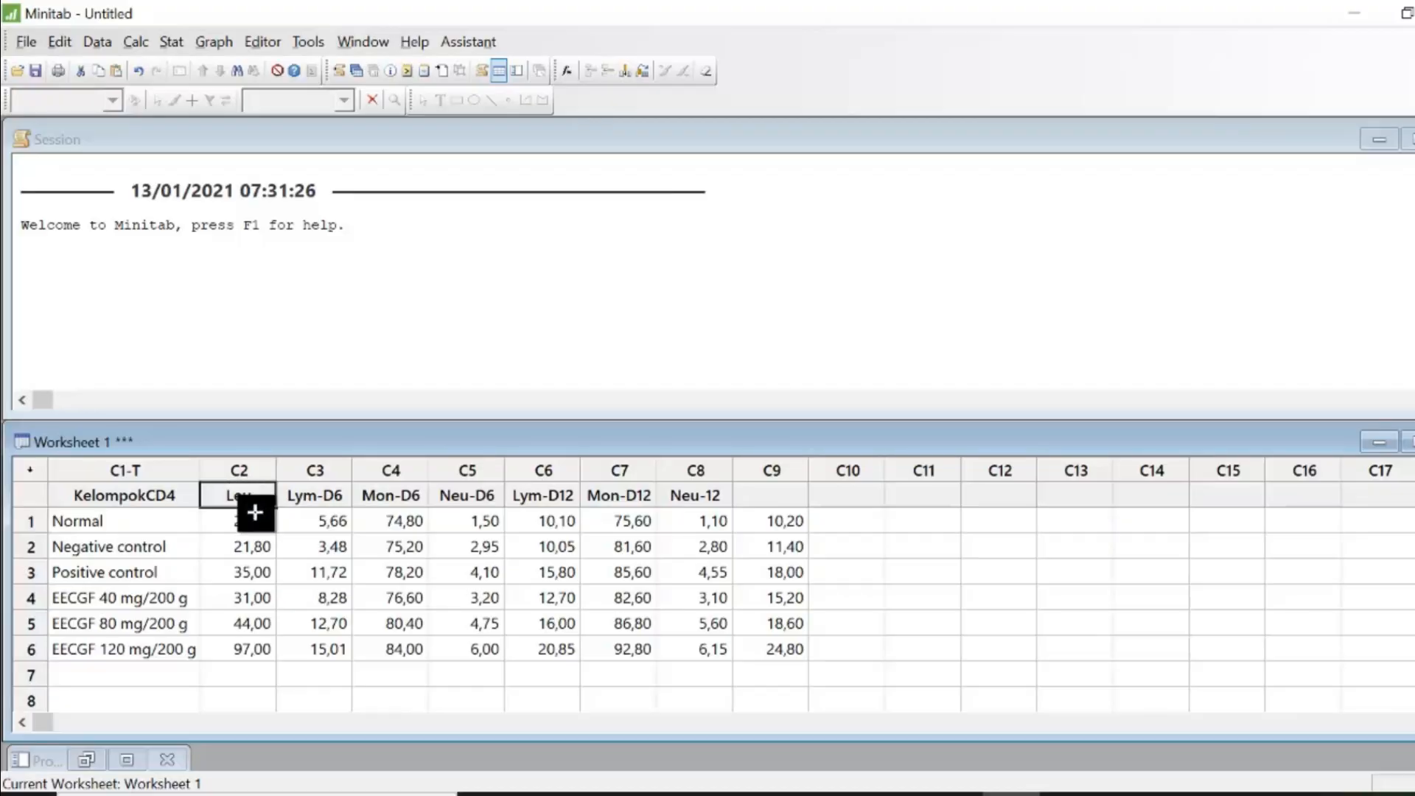
drag(310, 494, 697, 495)
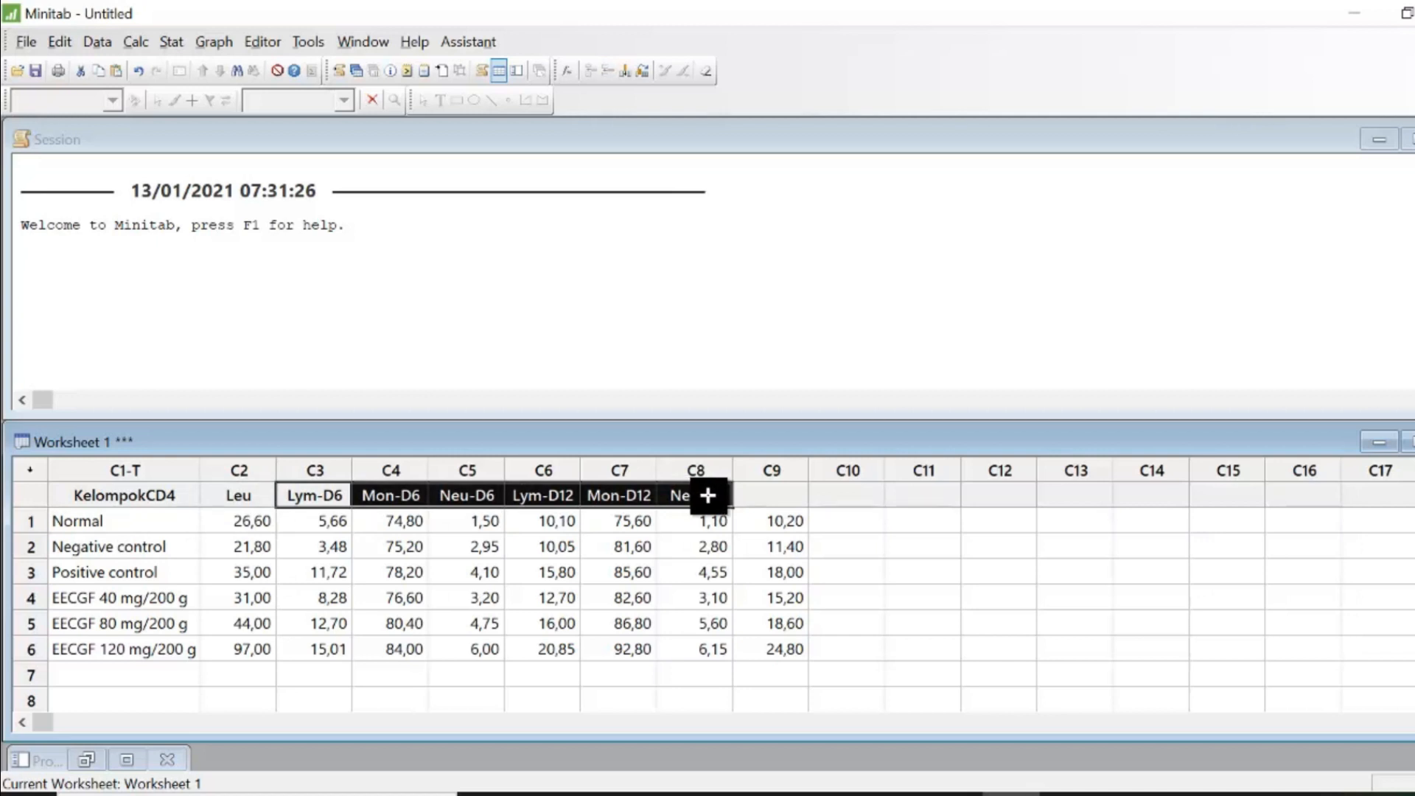
key(Delete)
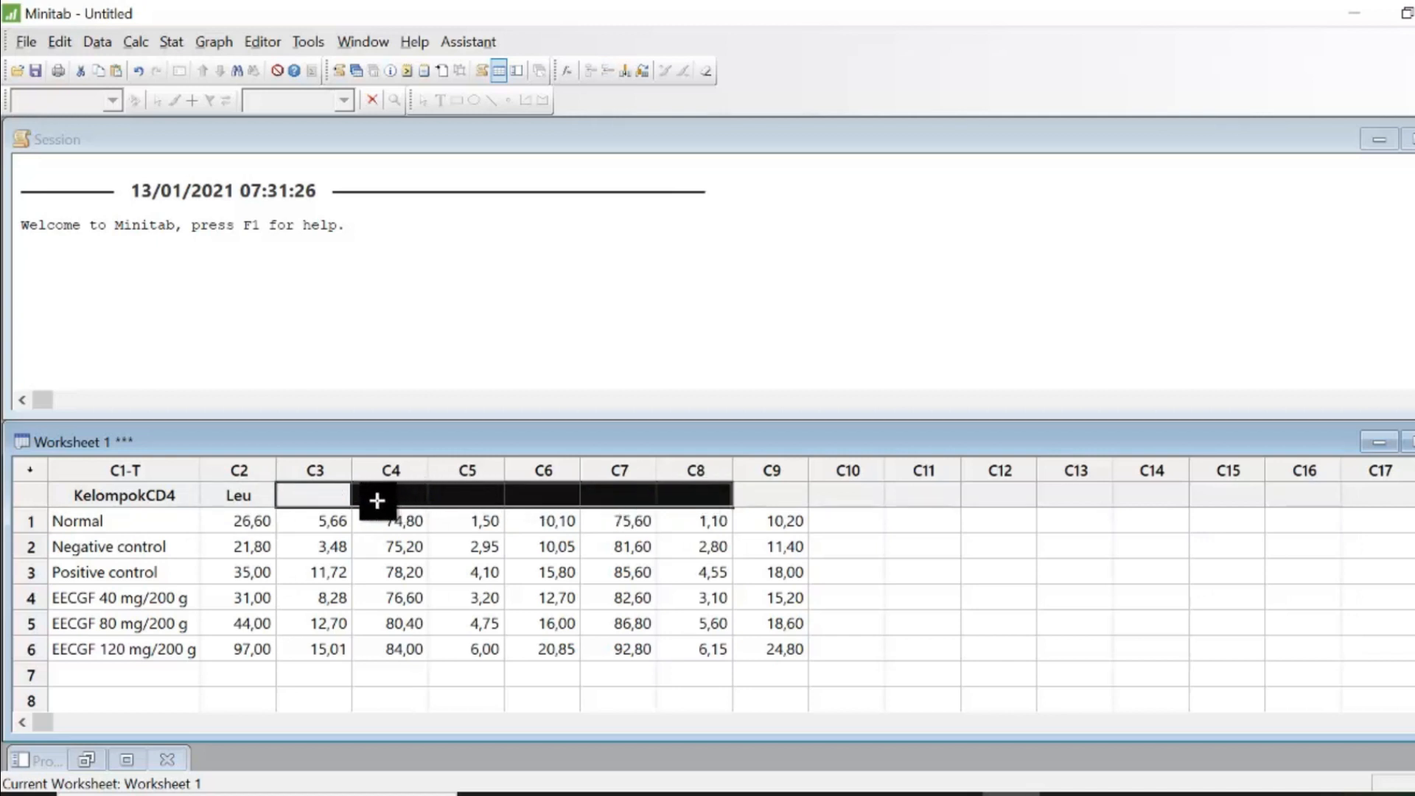
click(377, 495)
drag(377, 495, 767, 485)
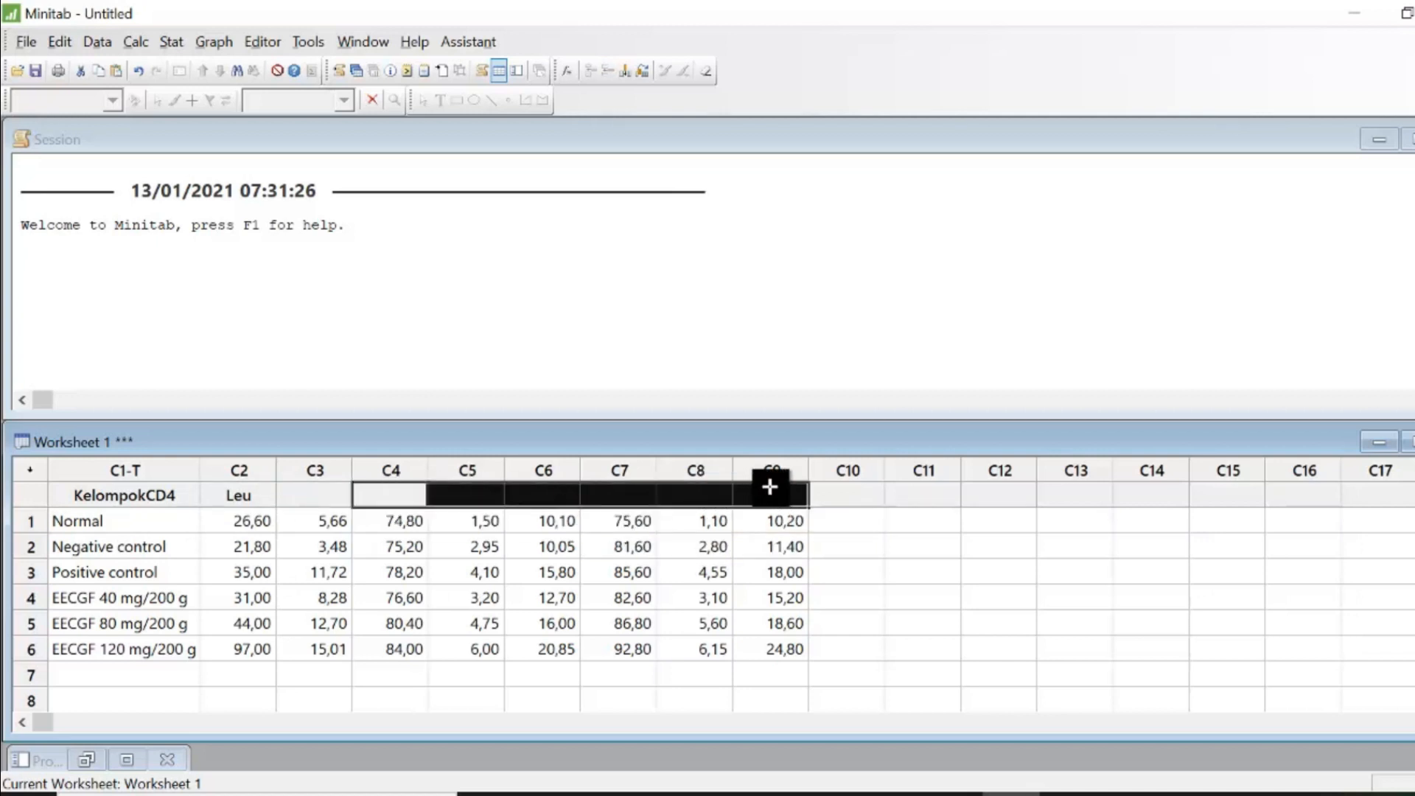
key(ctrl+v)
- Place the Leu header in column C3 and name column C2 CD4
click(303, 490)
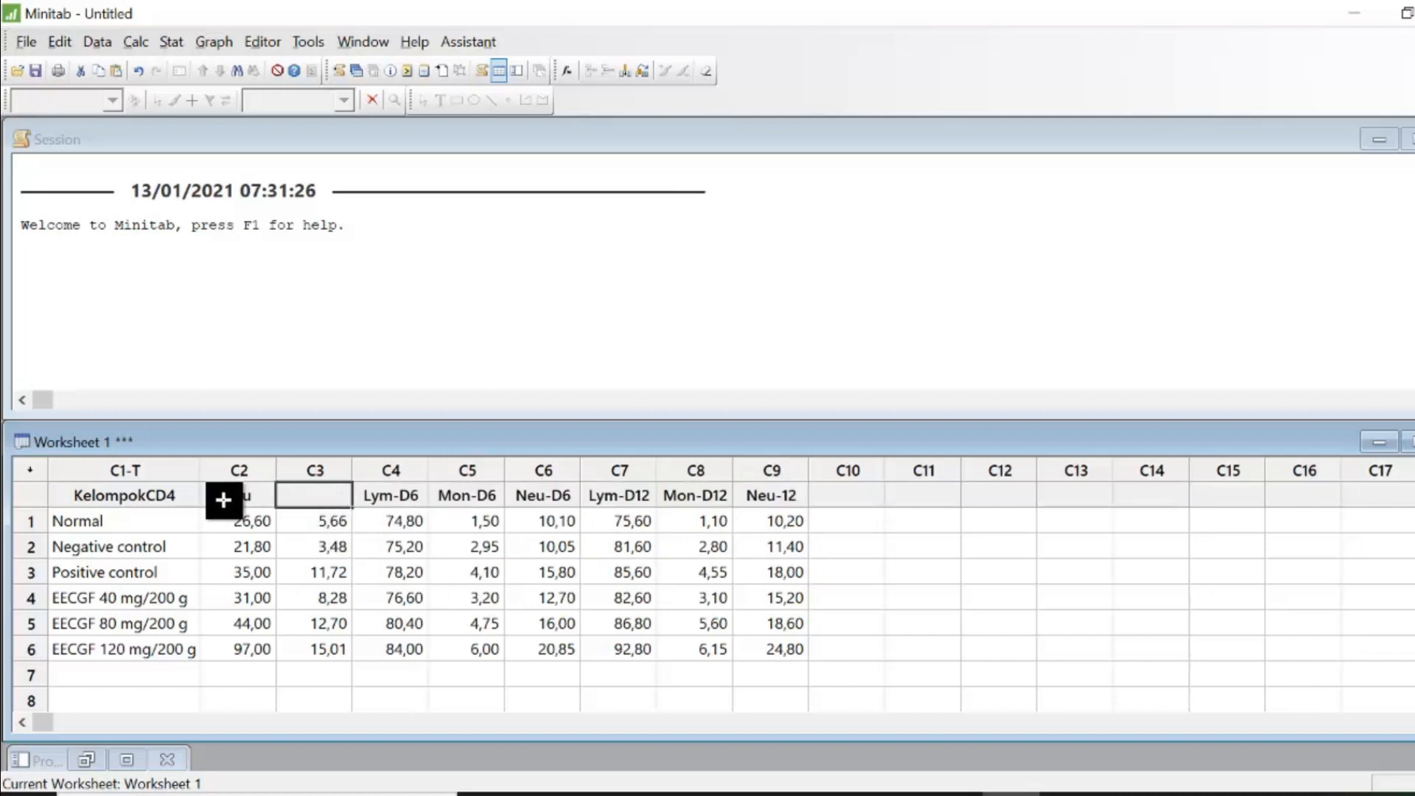
click(242, 496)
click(322, 491)
key(ctrl+v)
click(253, 497)
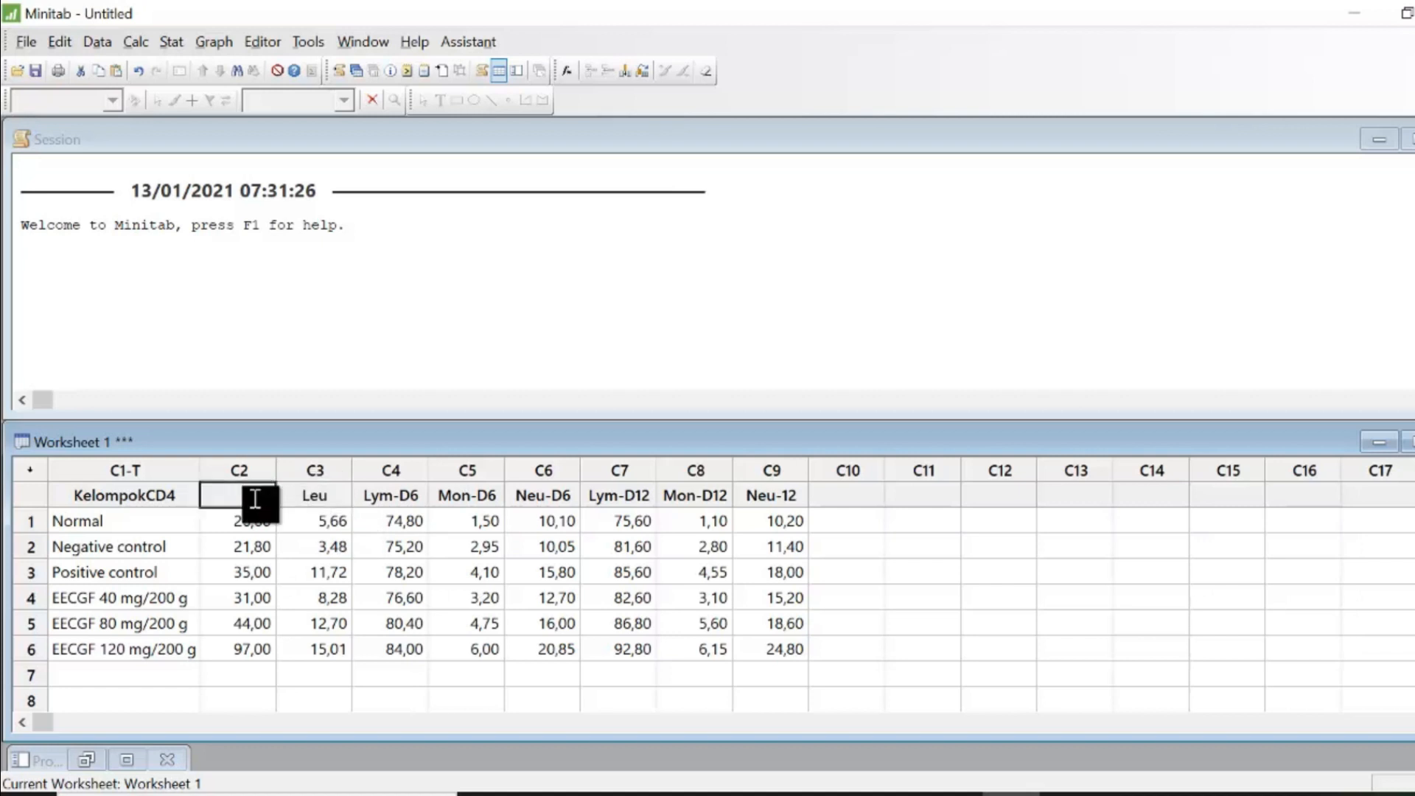
text(CD4)
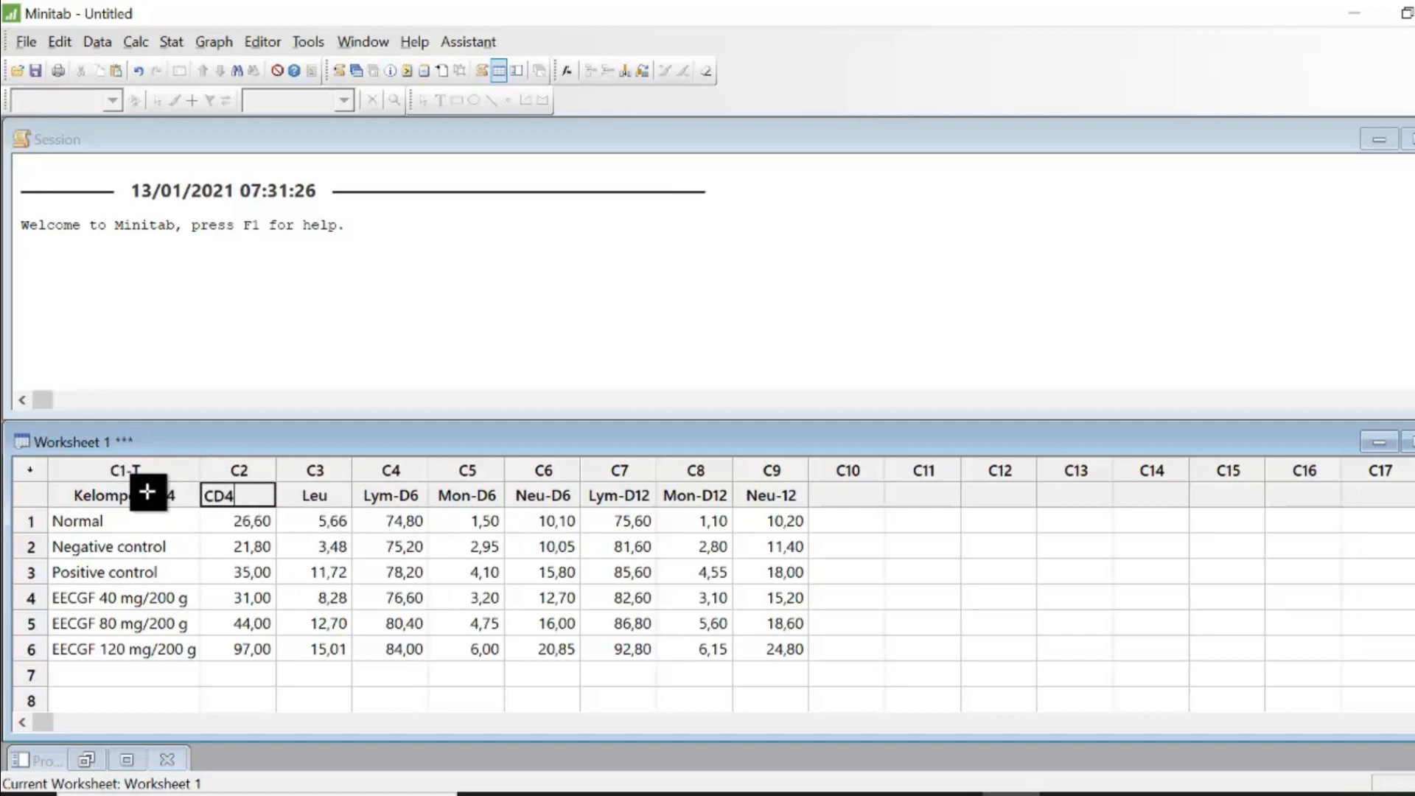
- Rename column C1 Kelompok and enlarge the worksheet pane
click(177, 495)
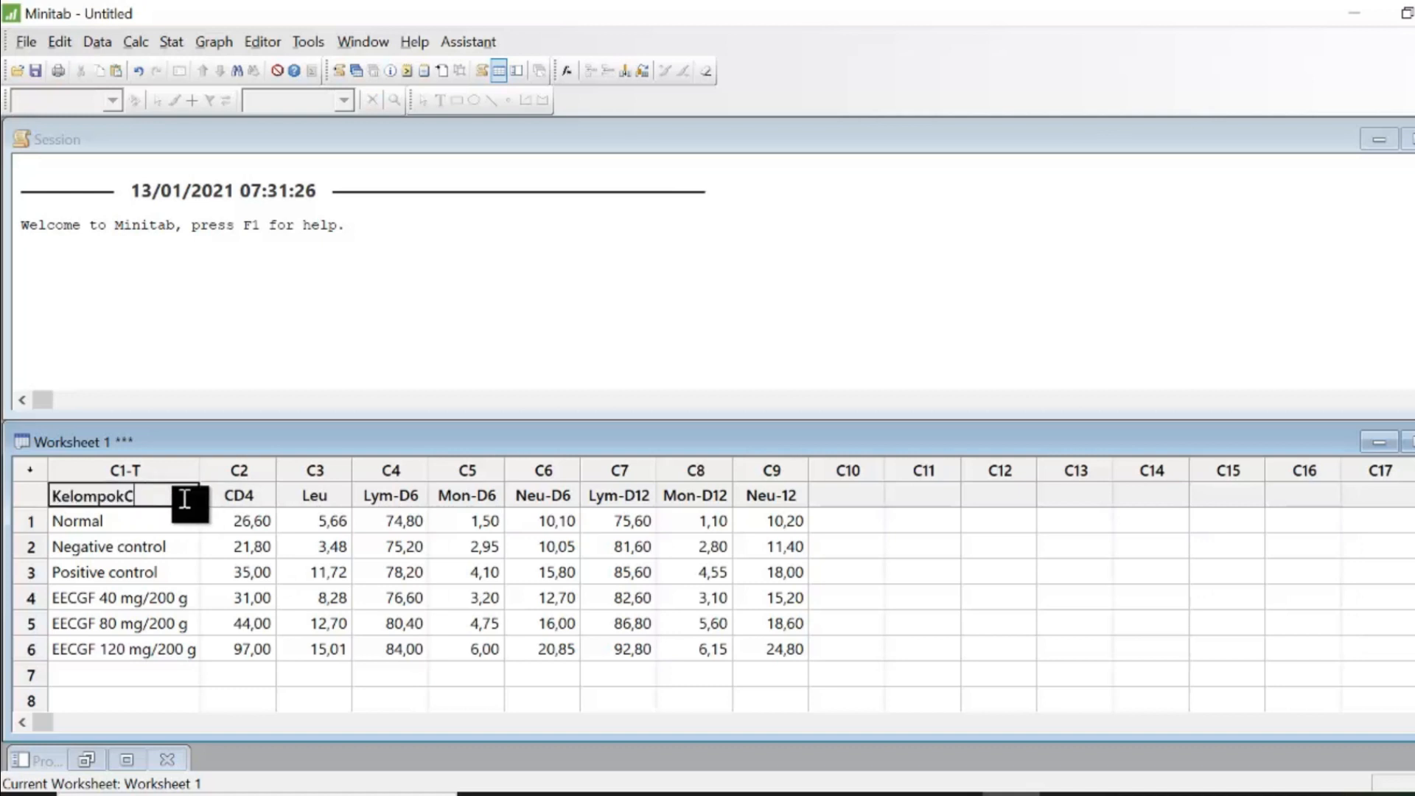
click(1135, 600)
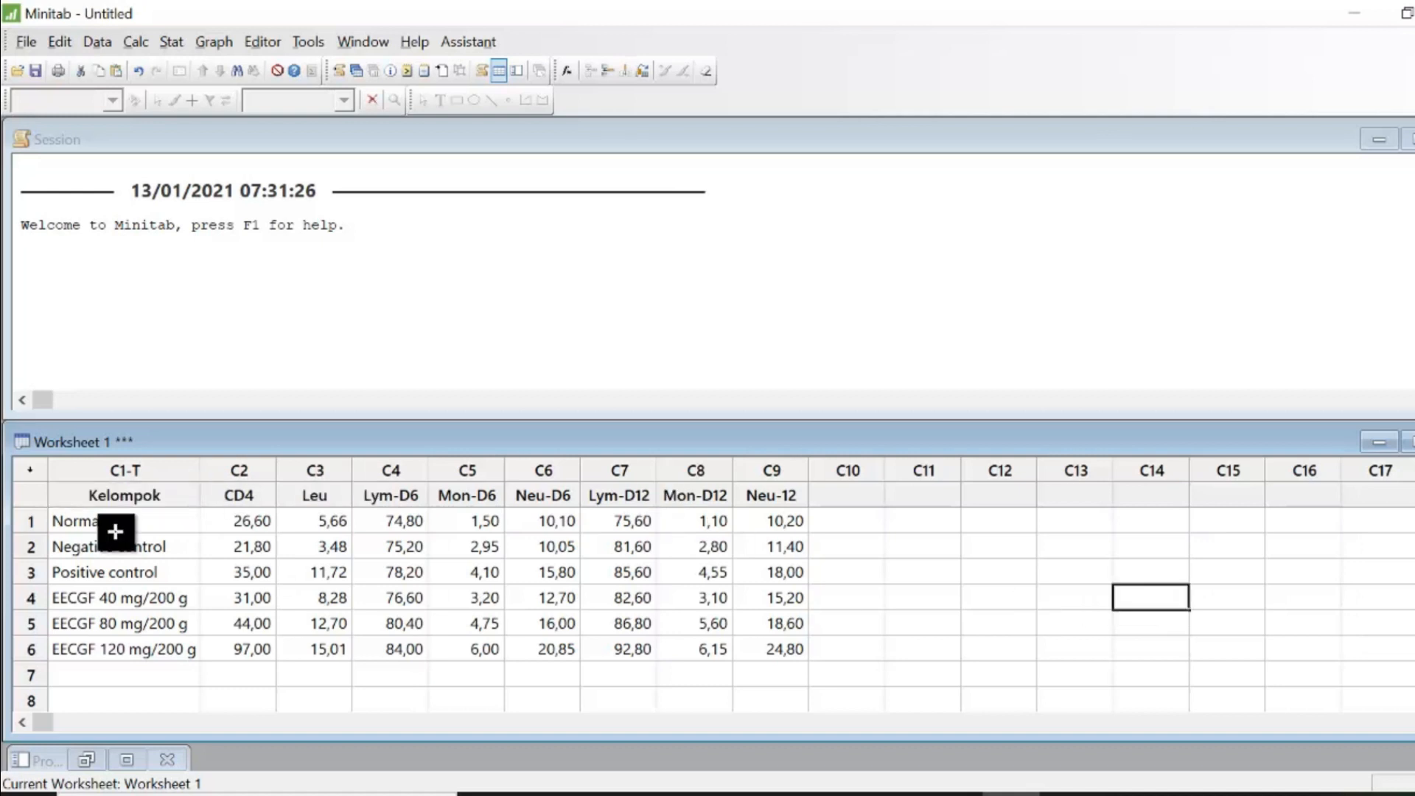
drag(1204, 420, 1204, 296)
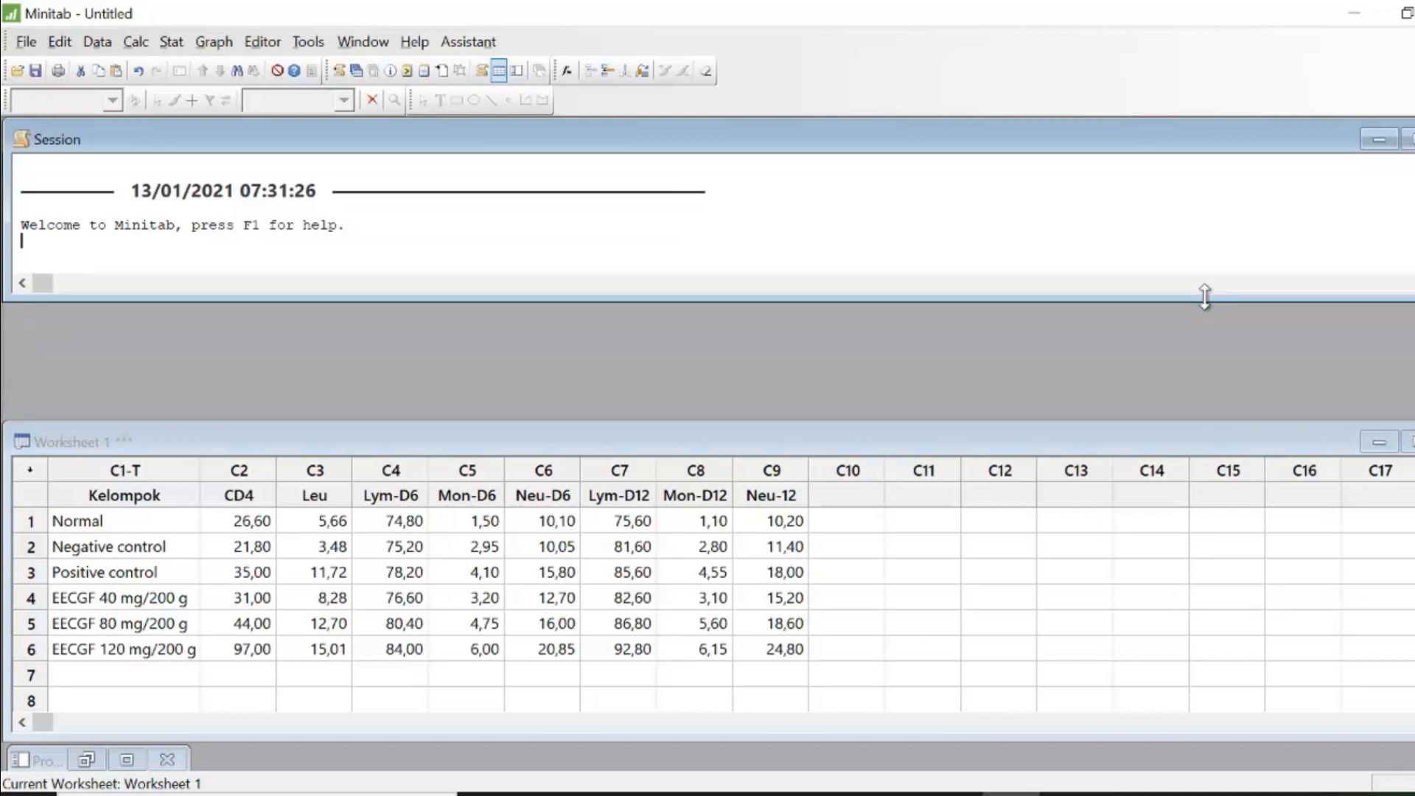
drag(1209, 425, 1181, 300)
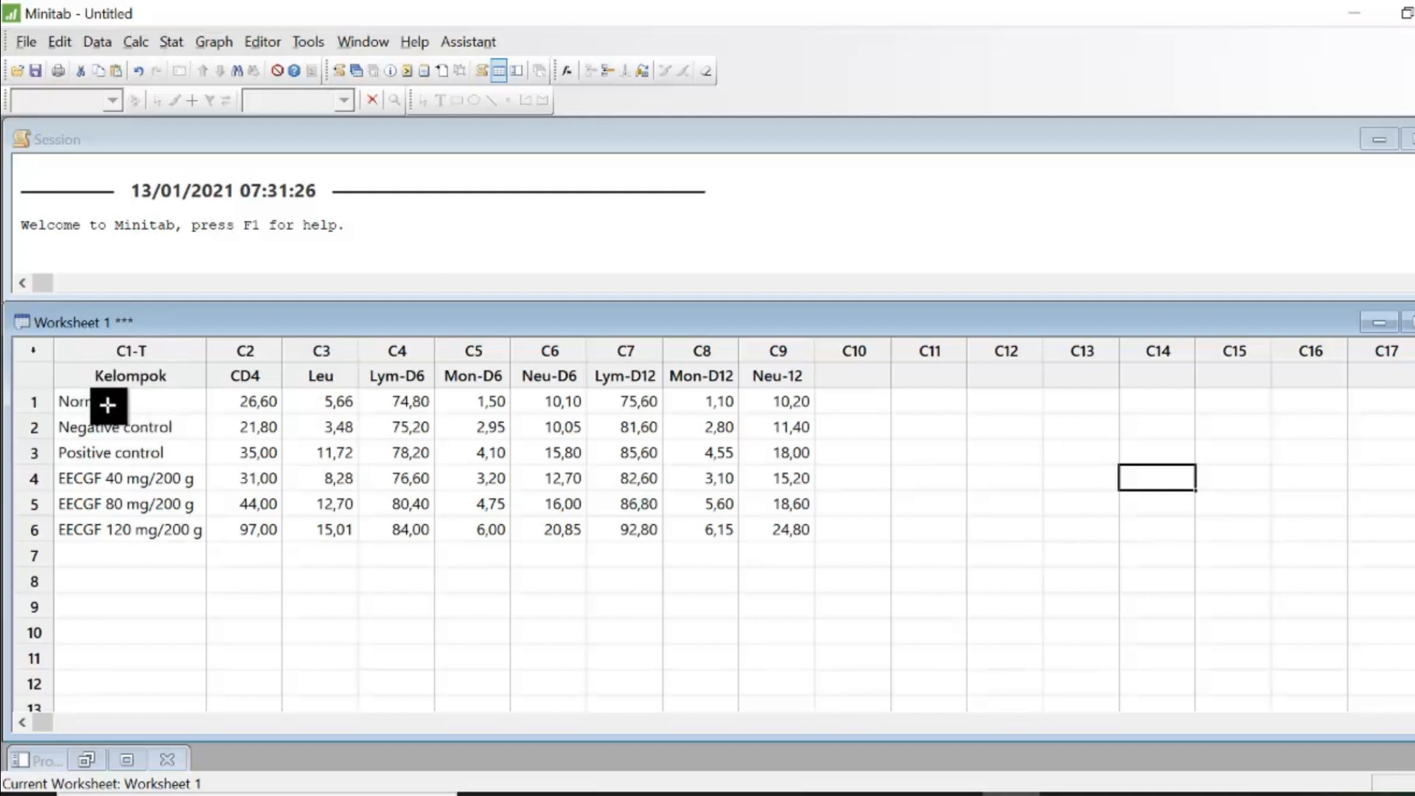
- Review the group names, column headers and data values in the worksheet
drag(113, 405, 145, 532)
click(157, 606)
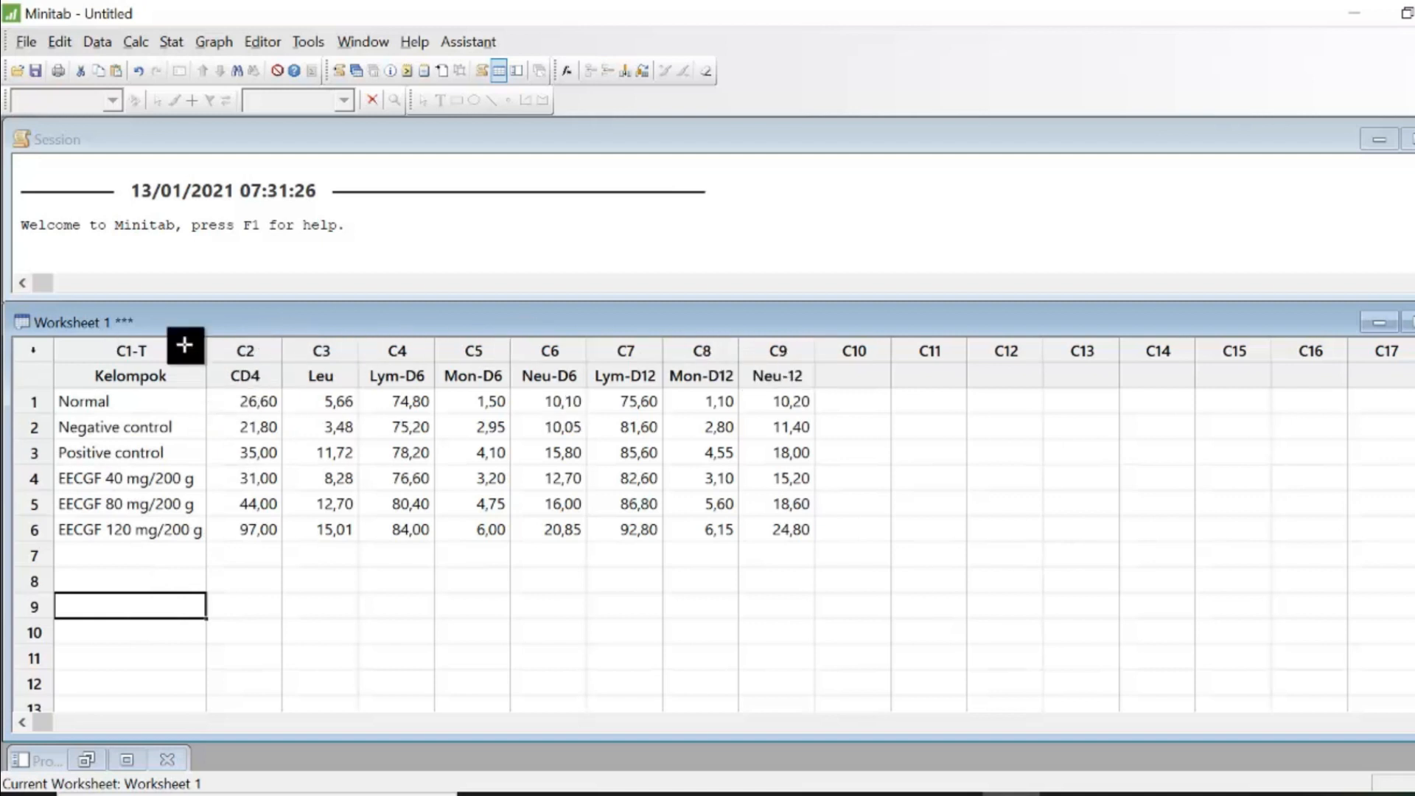
drag(239, 376, 773, 386)
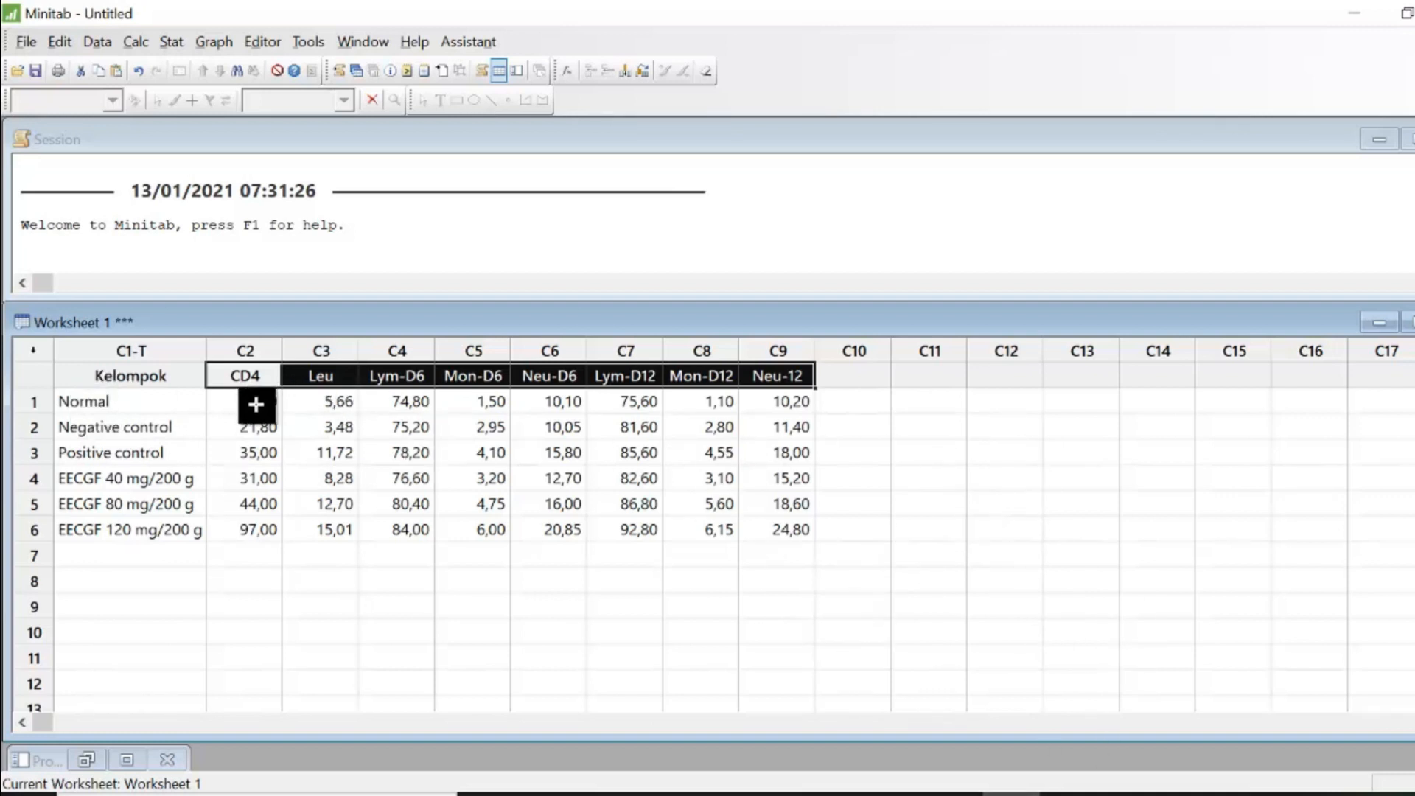
drag(258, 402, 771, 529)
click(770, 606)
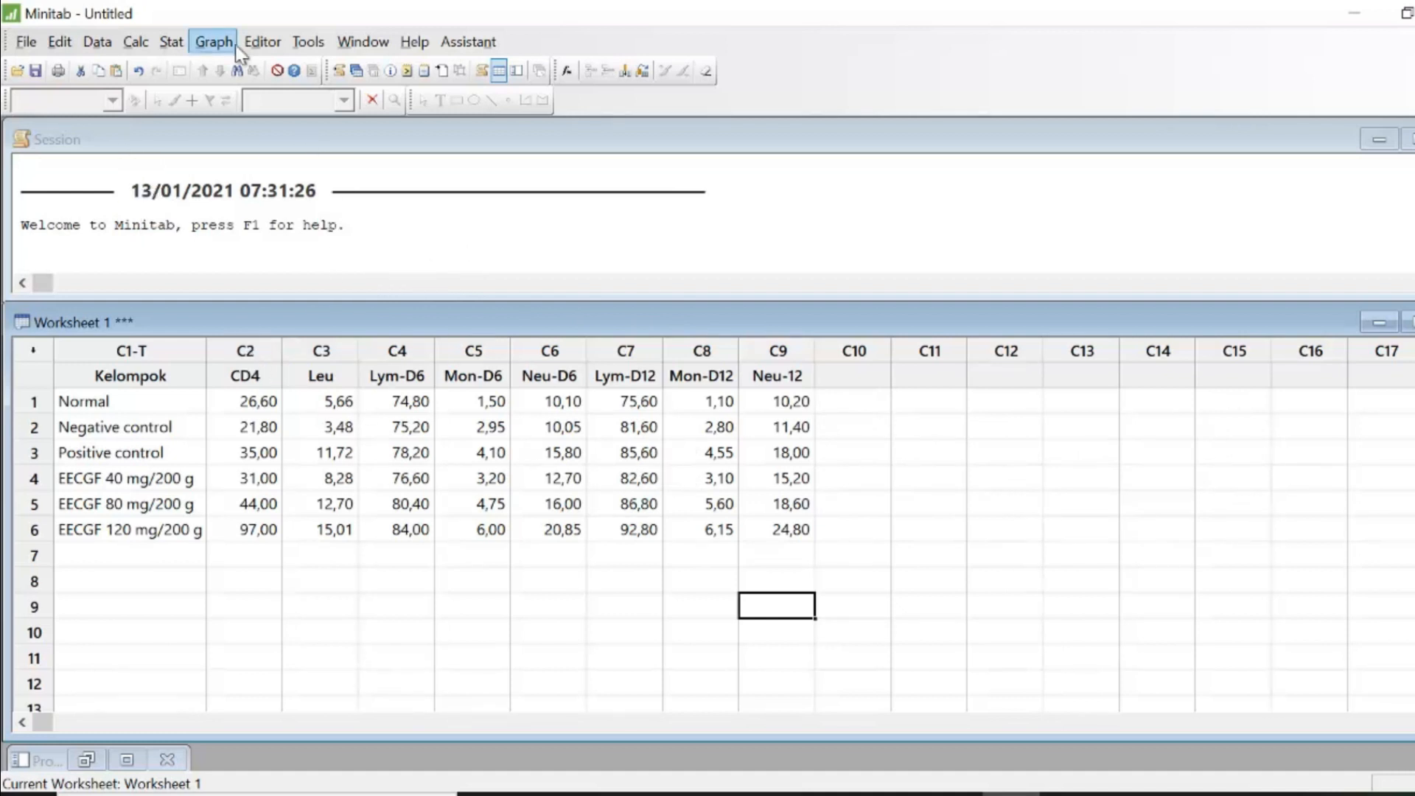
- Open the Principal Components analysis from the multivariate statistics commands
click(171, 42)
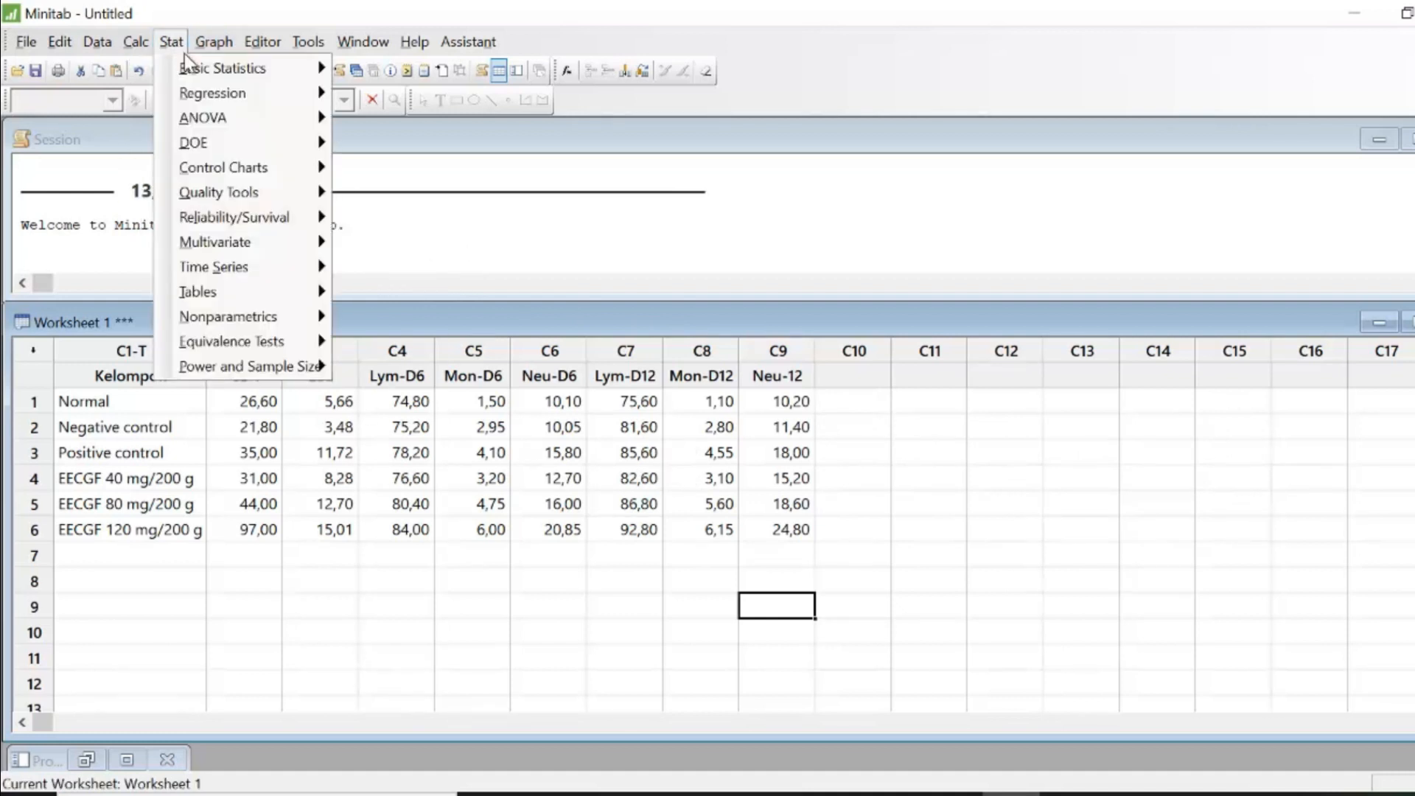
mouse_move(214, 42)
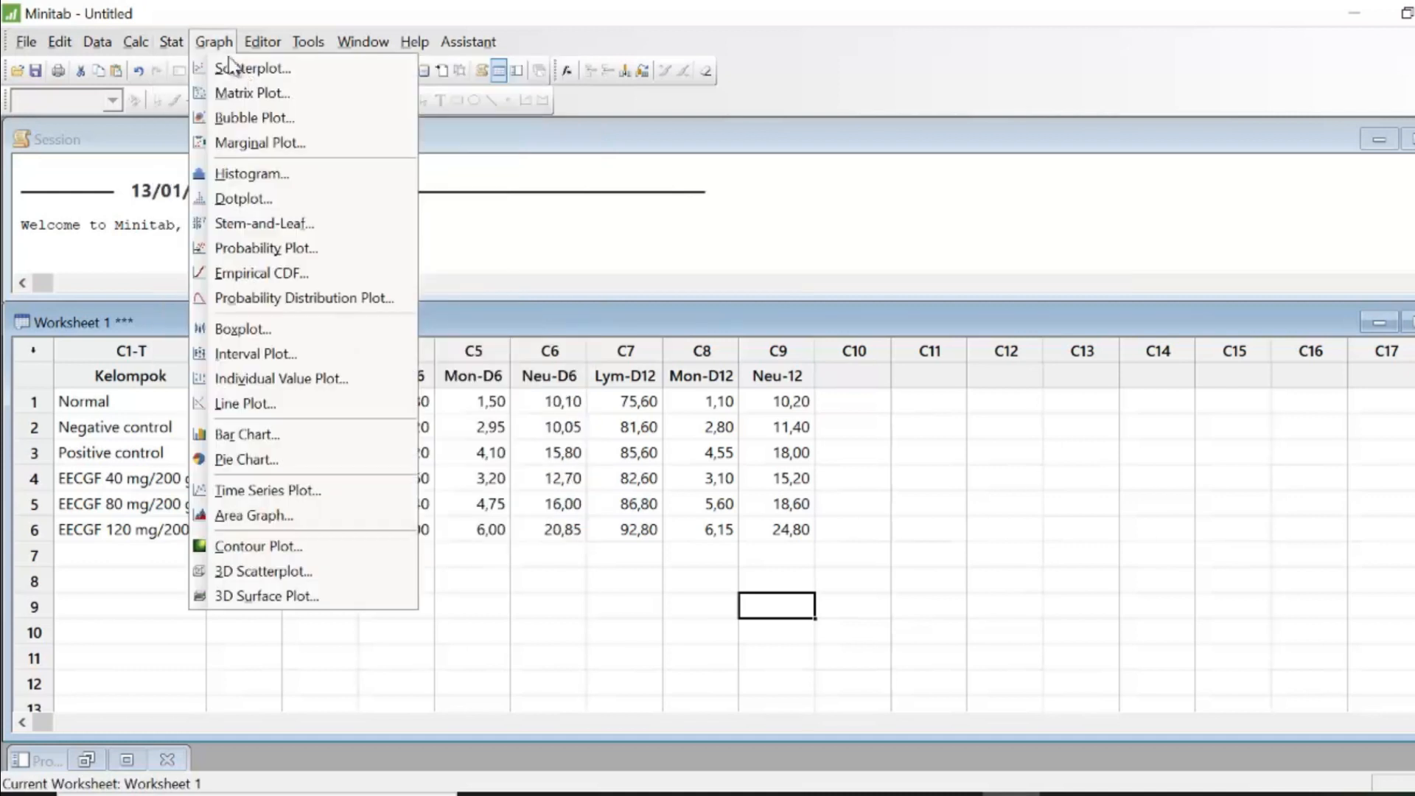
mouse_move(239, 73)
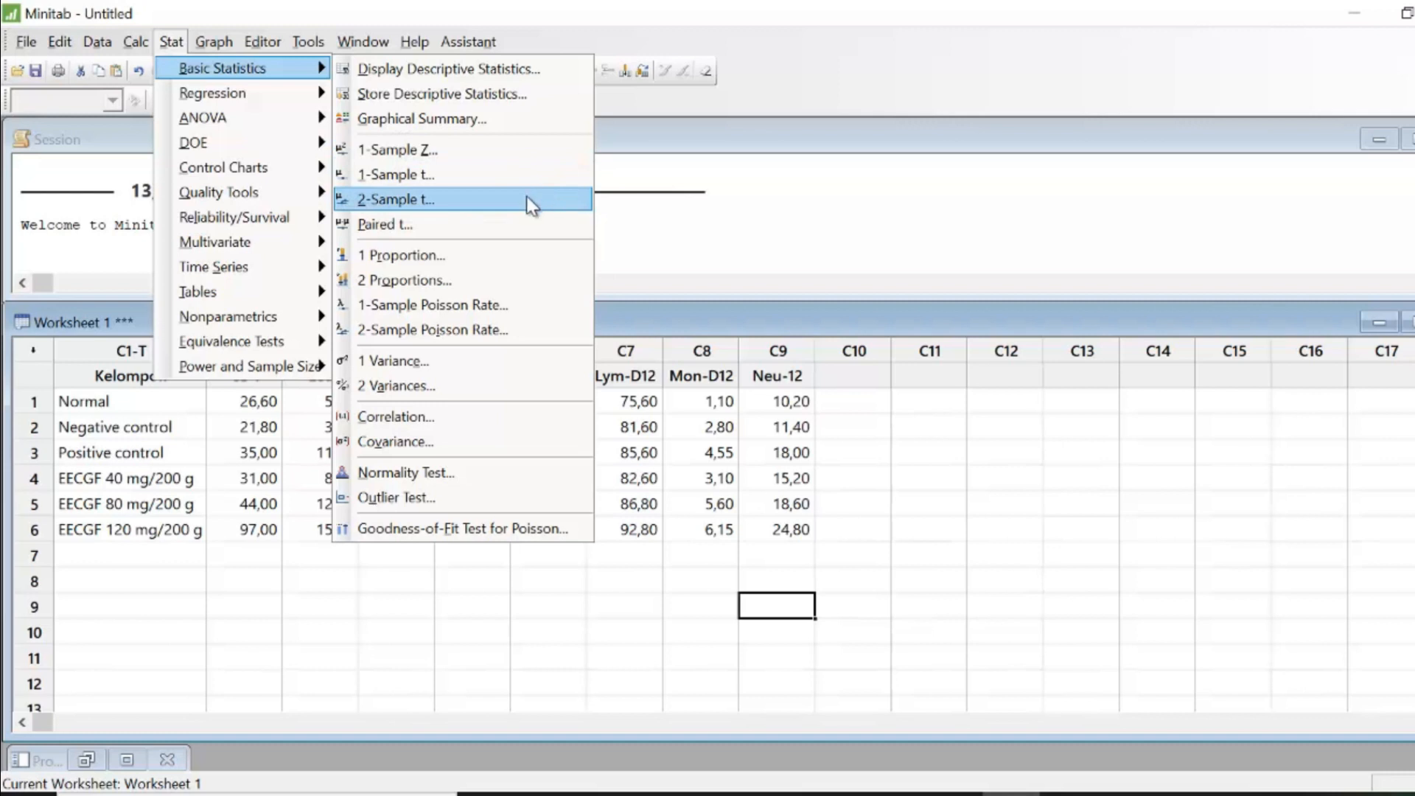
mouse_move(278, 99)
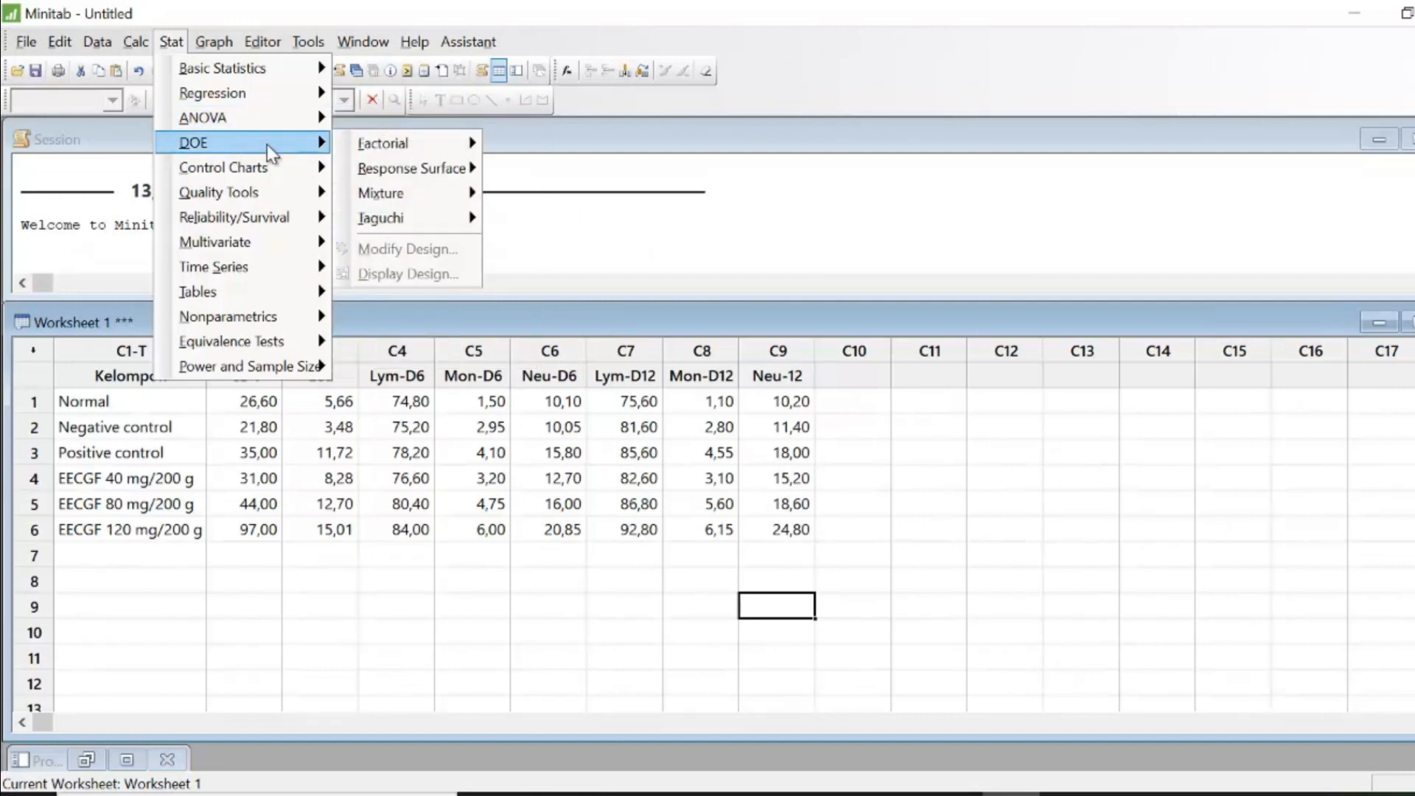
mouse_move(325, 145)
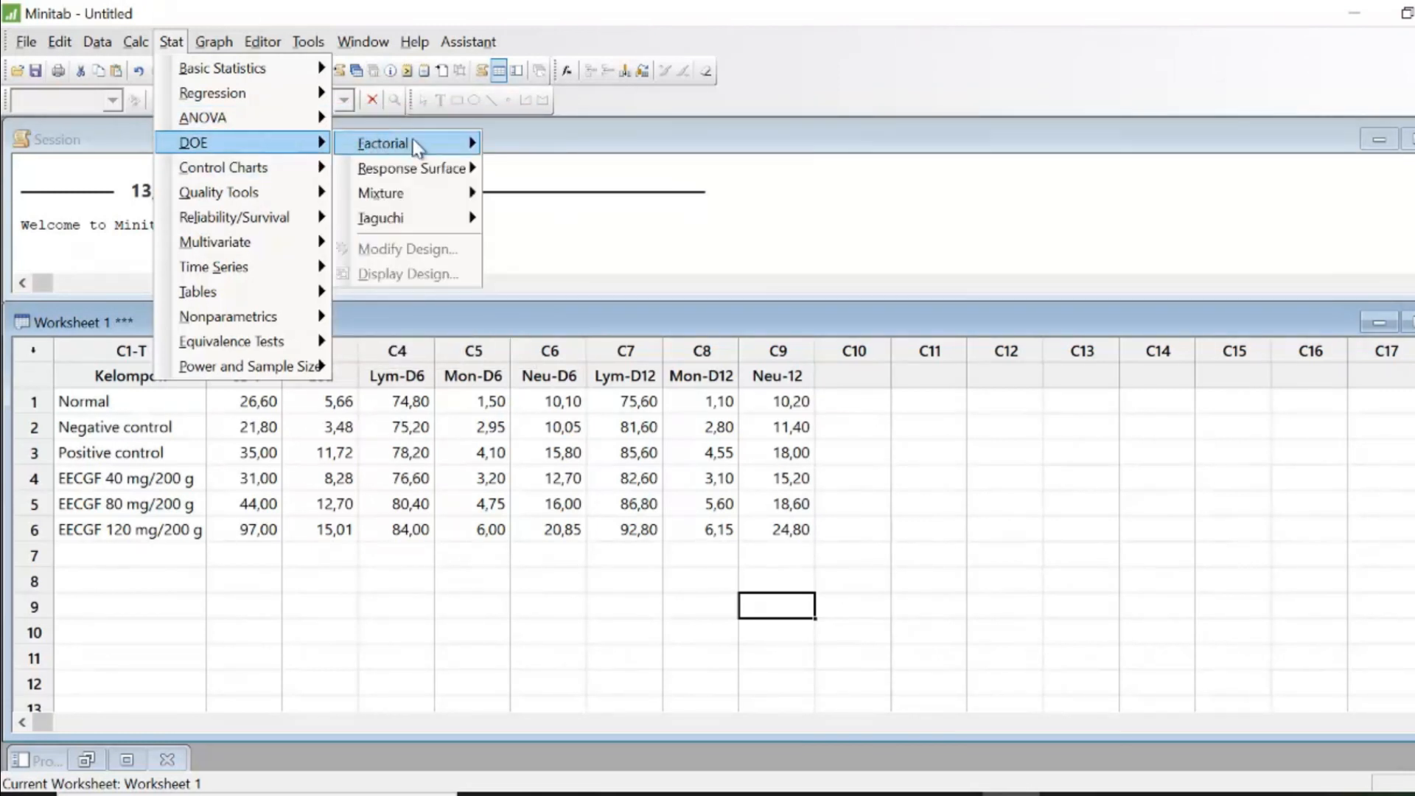
mouse_move(414, 144)
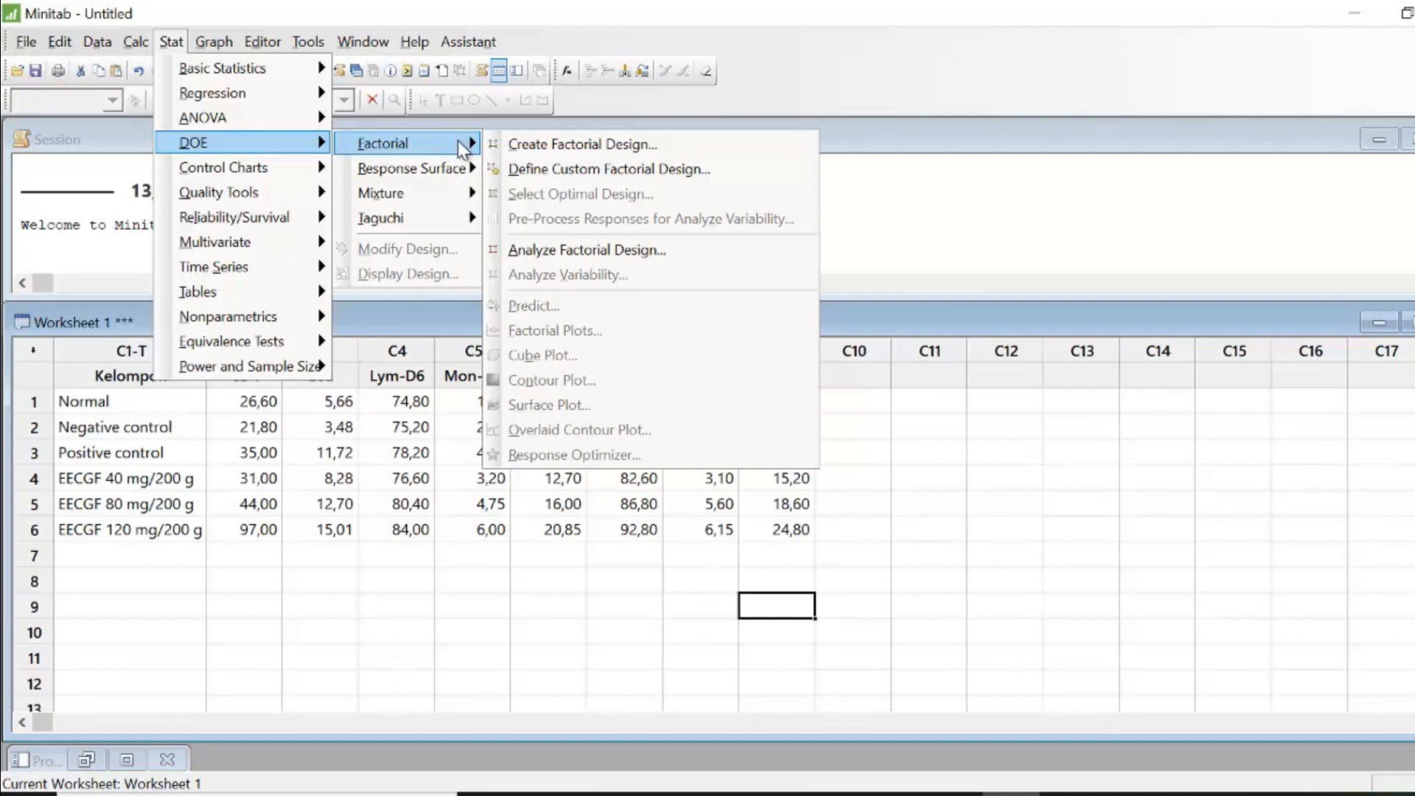
mouse_move(468, 166)
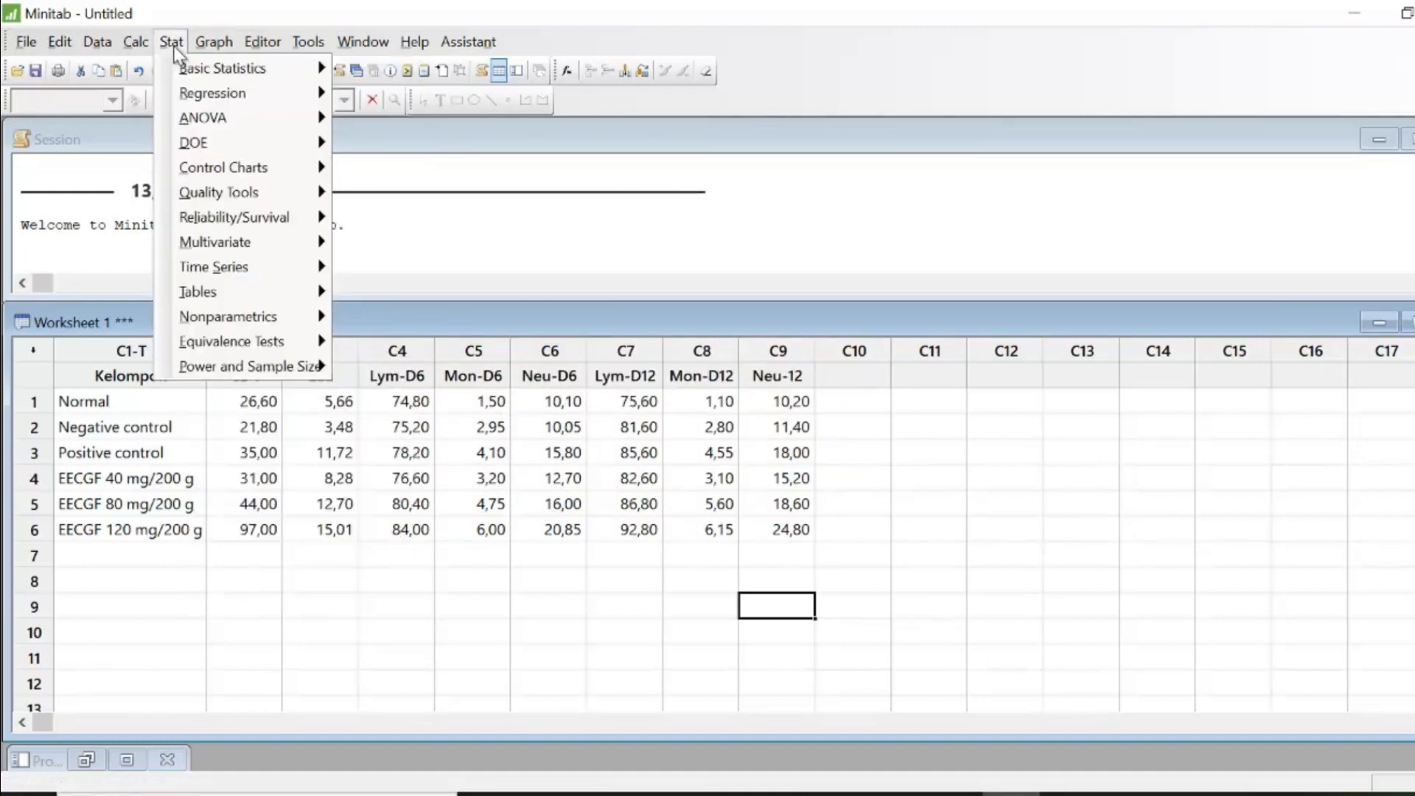
mouse_move(224, 253)
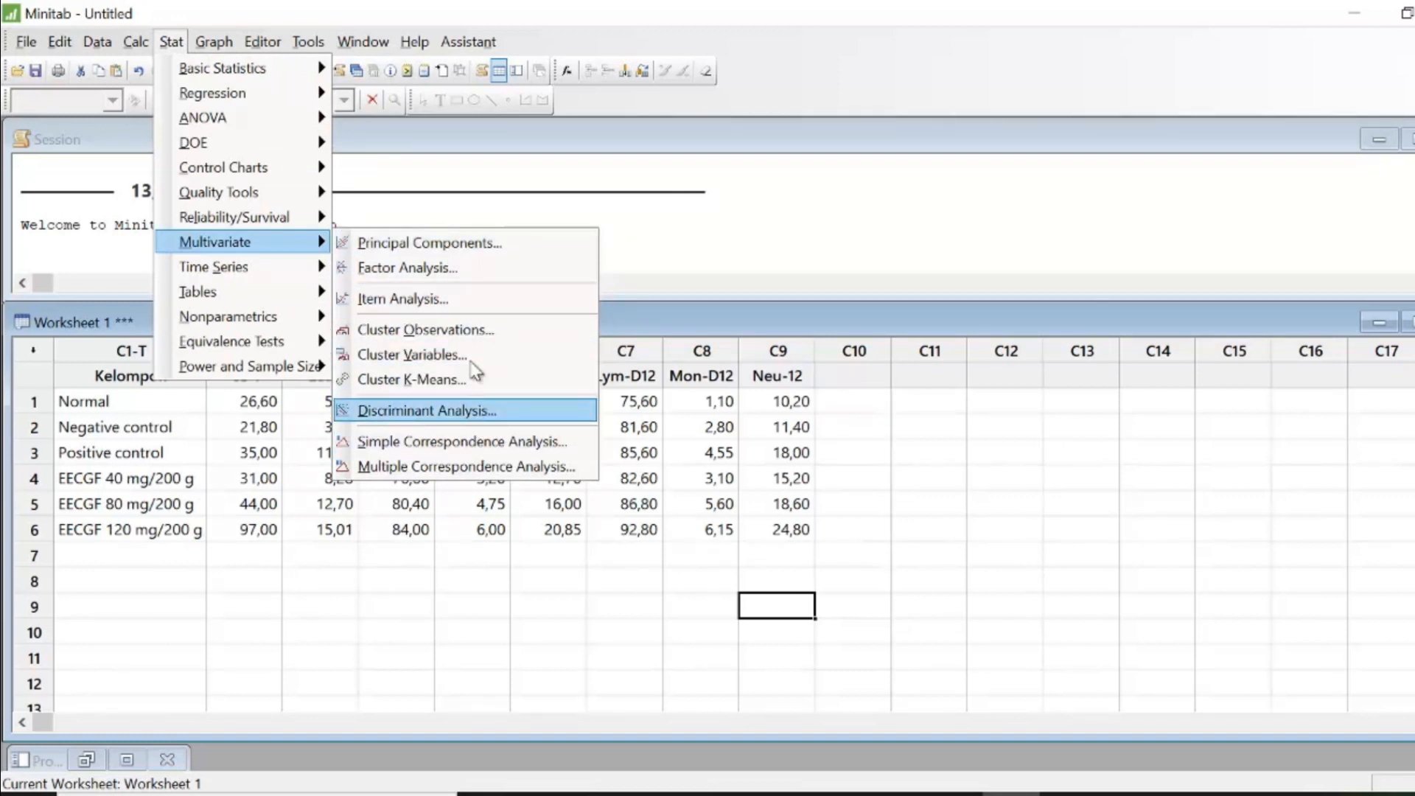
click(468, 247)
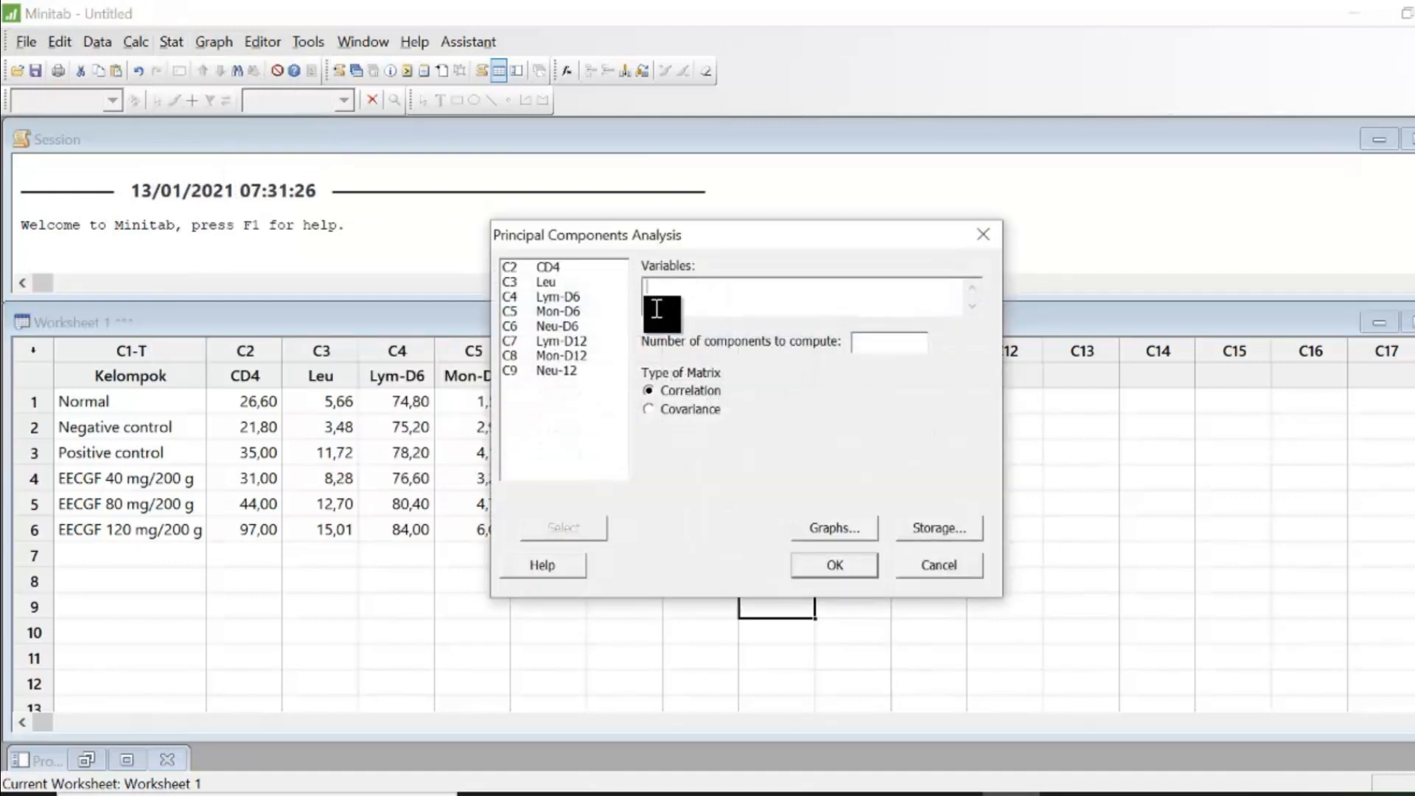
- Enter columns CD4 through Neu-12 as the variables for the principal components analysis
click(540, 270)
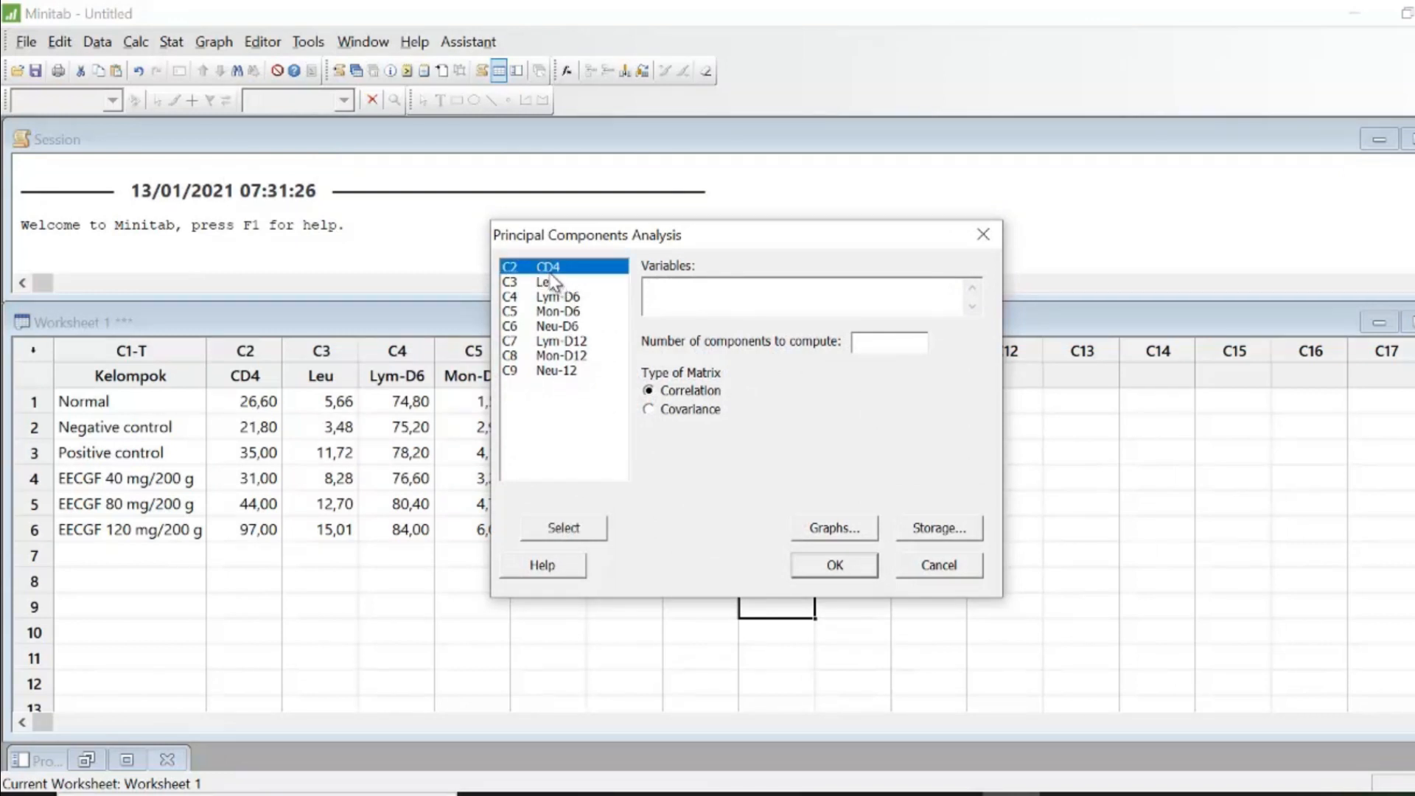
key(shift+Down)
key(shift+Down)
key(shift+Down)
key(shift+Down)
key(shift+Down)
key(shift+Down)
key(shift+Down)
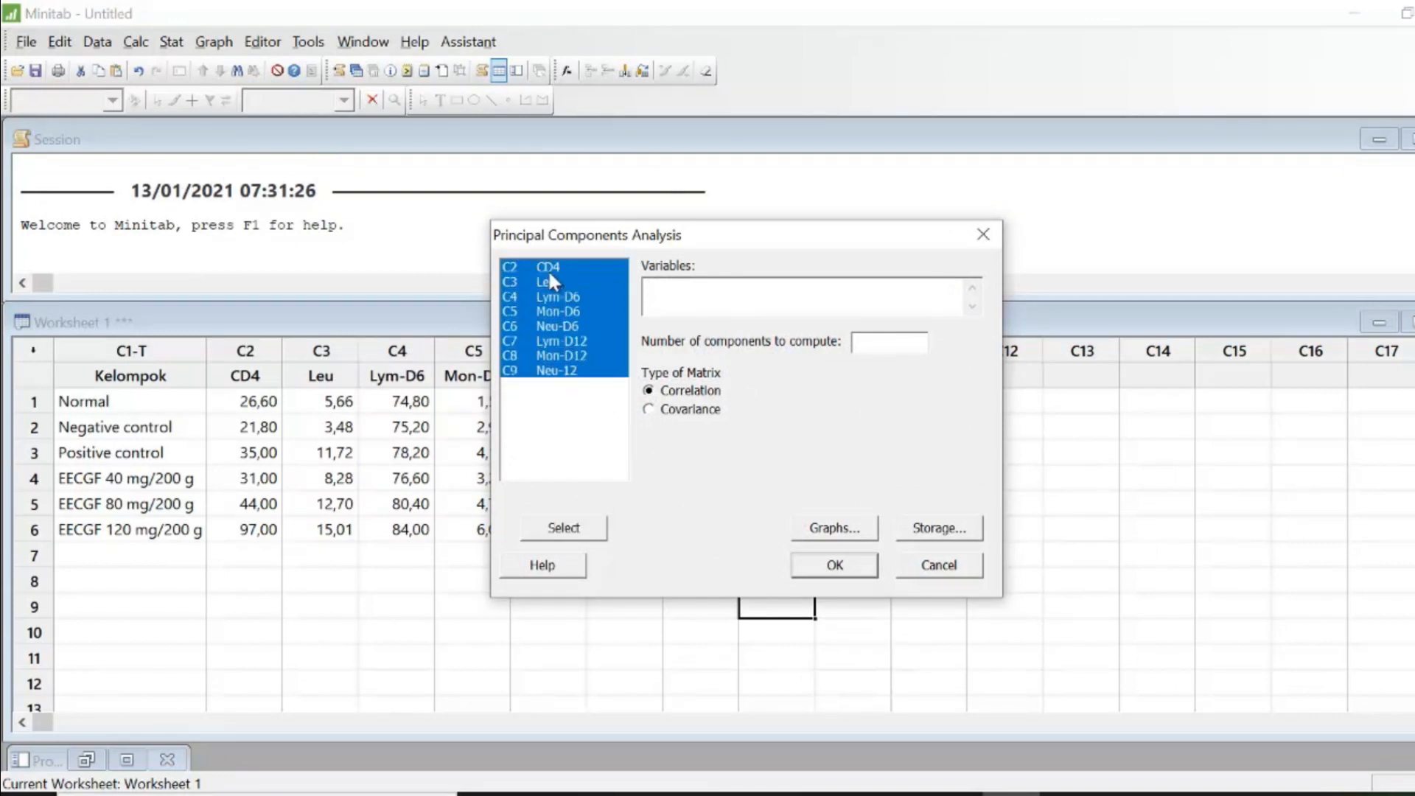
click(589, 525)
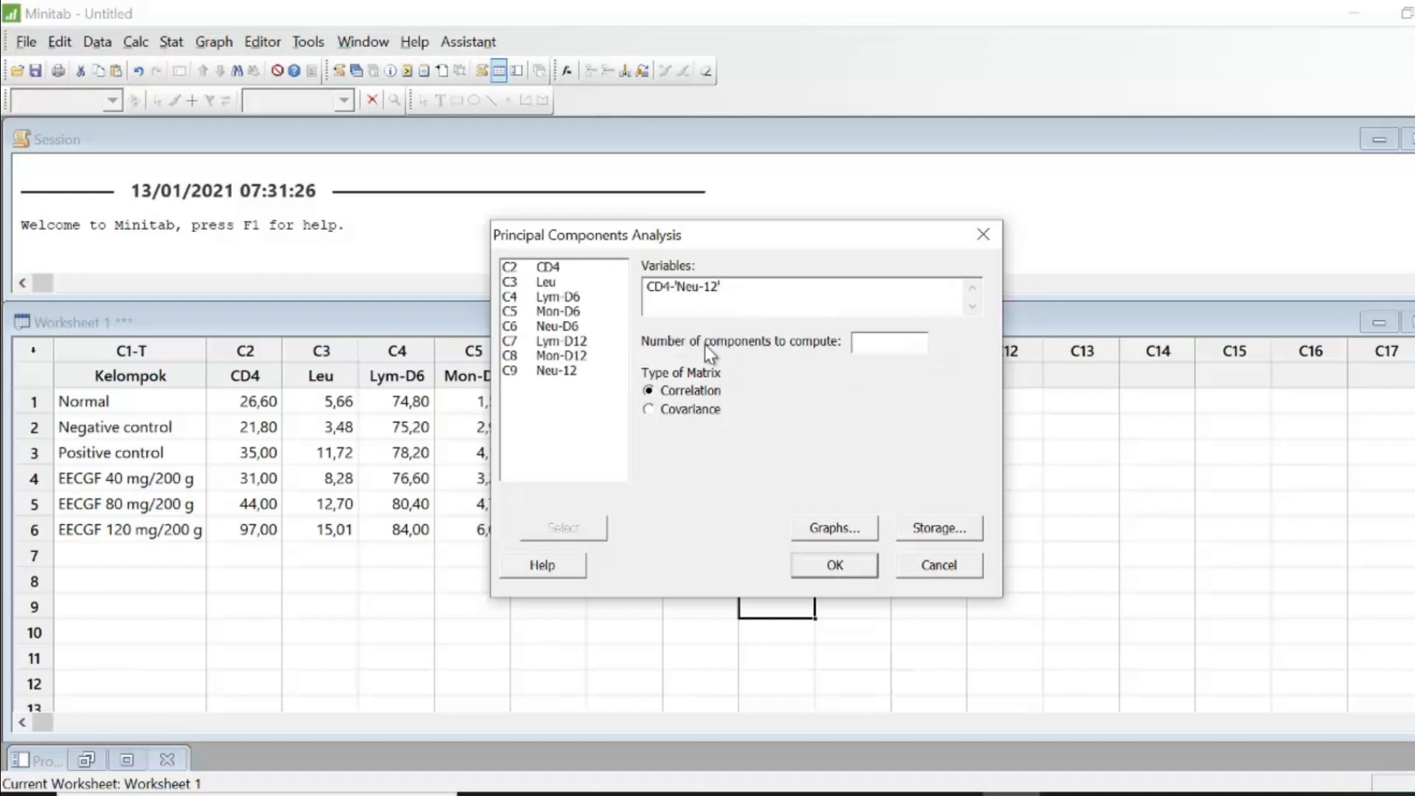
click(886, 342)
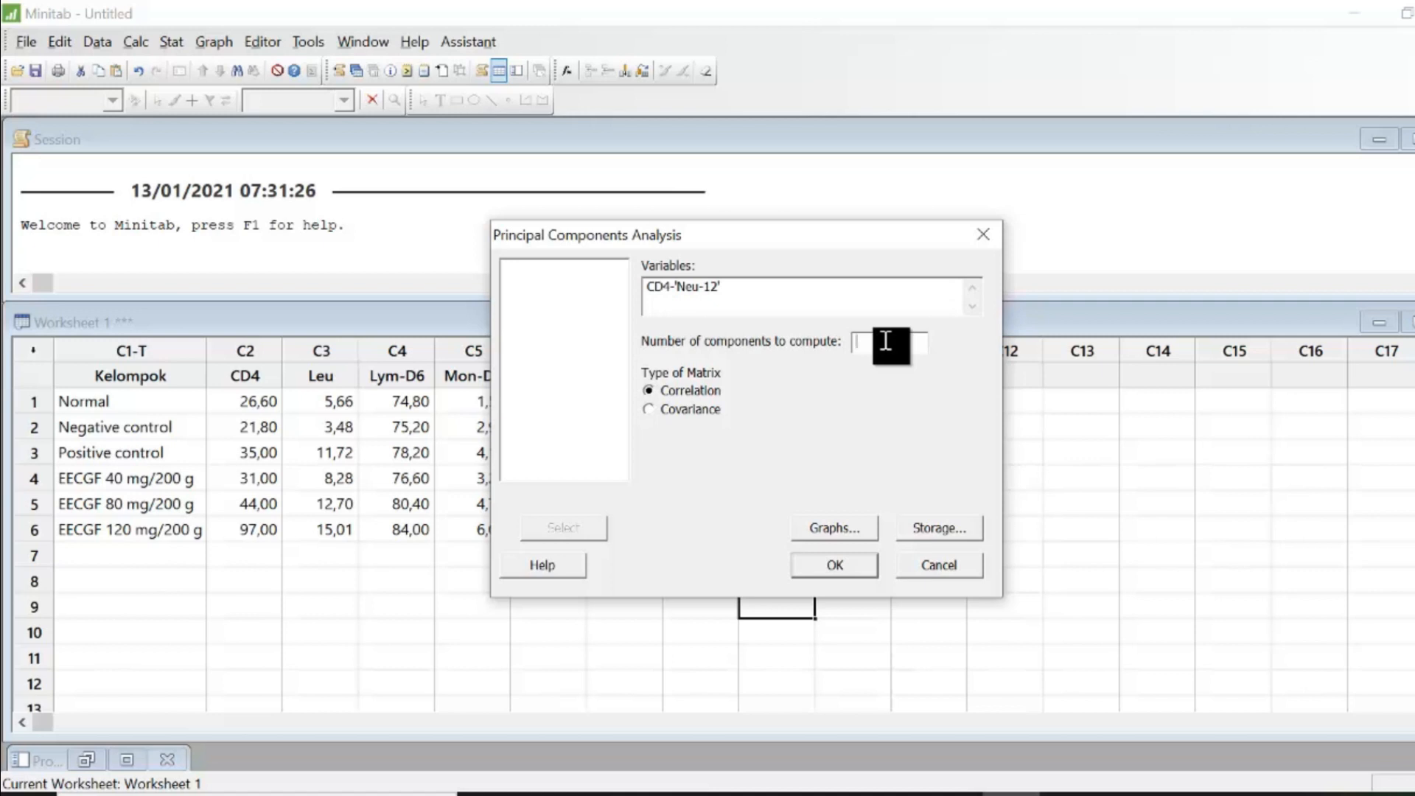
drag(923, 239, 1248, 262)
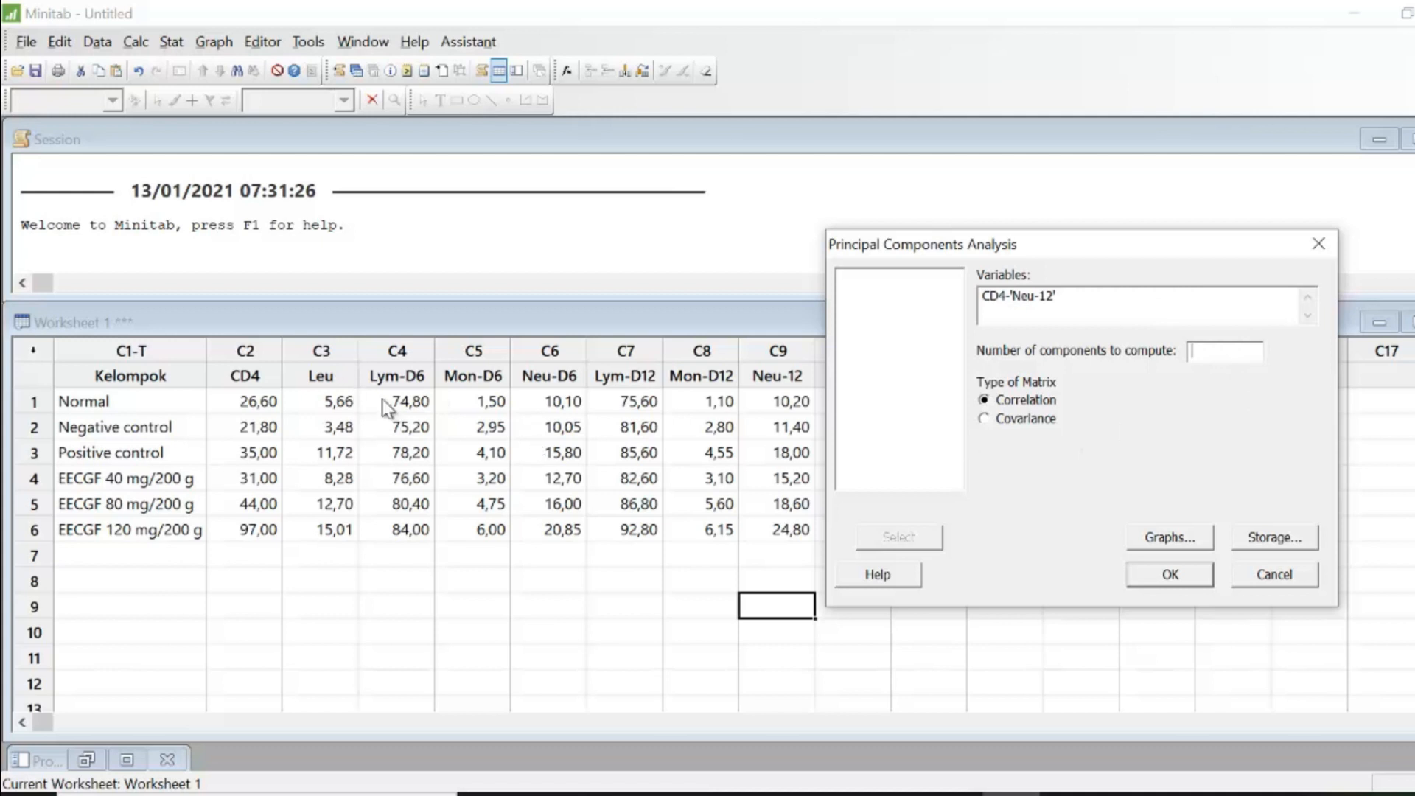
- Run the principal components analysis with 8 components, plotting the scree plot, score plot, loading plot and biplot
drag(1152, 273, 1214, 258)
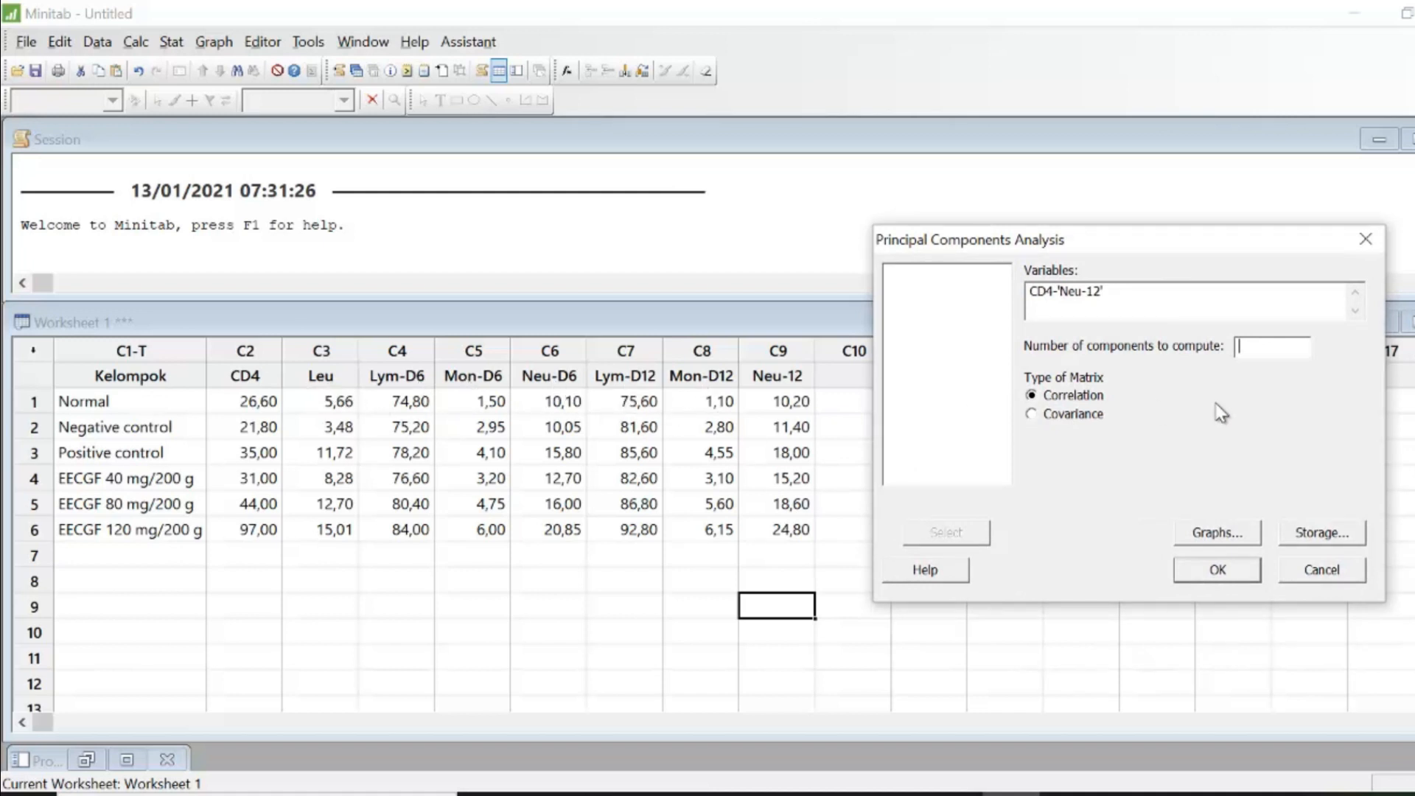
text(8)
click(1232, 533)
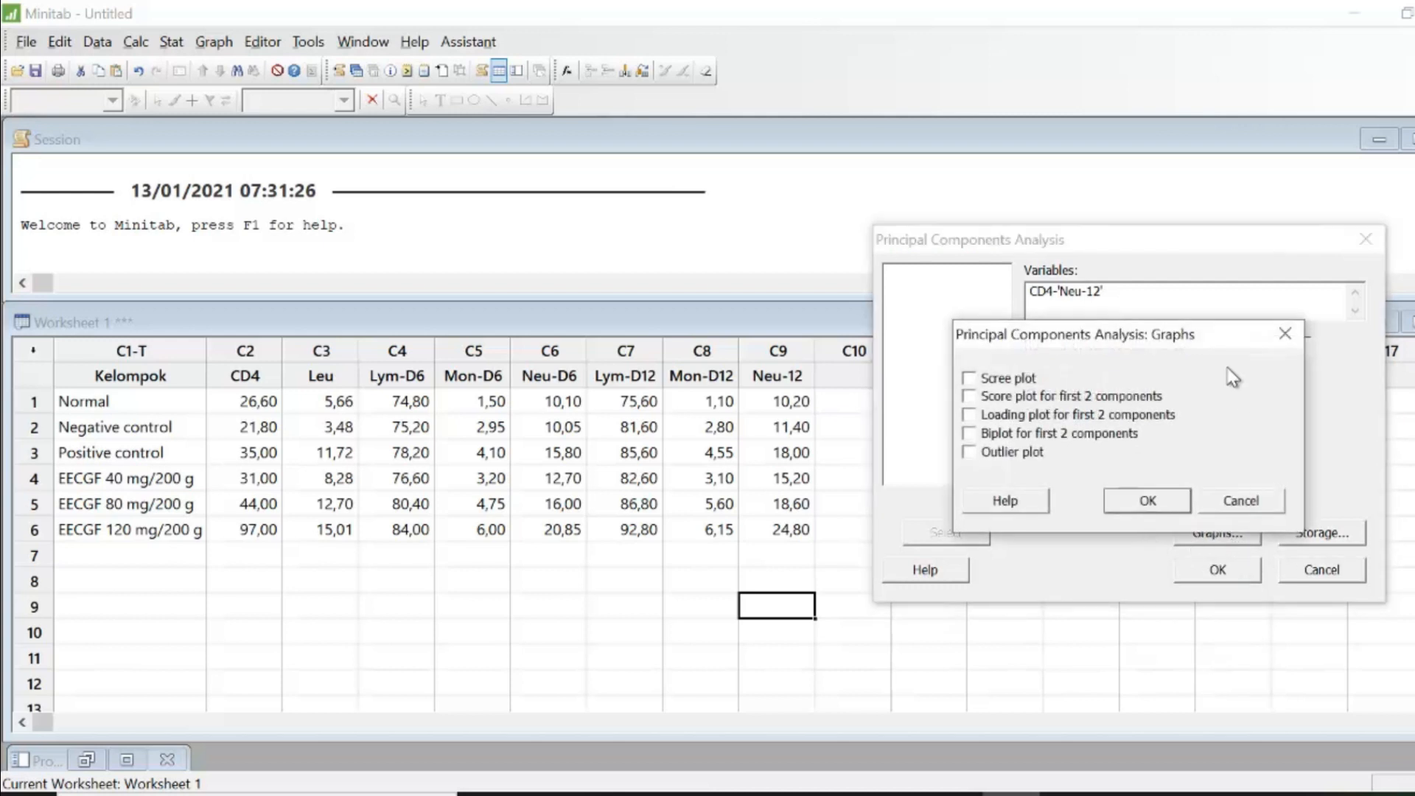
drag(1224, 335, 1183, 265)
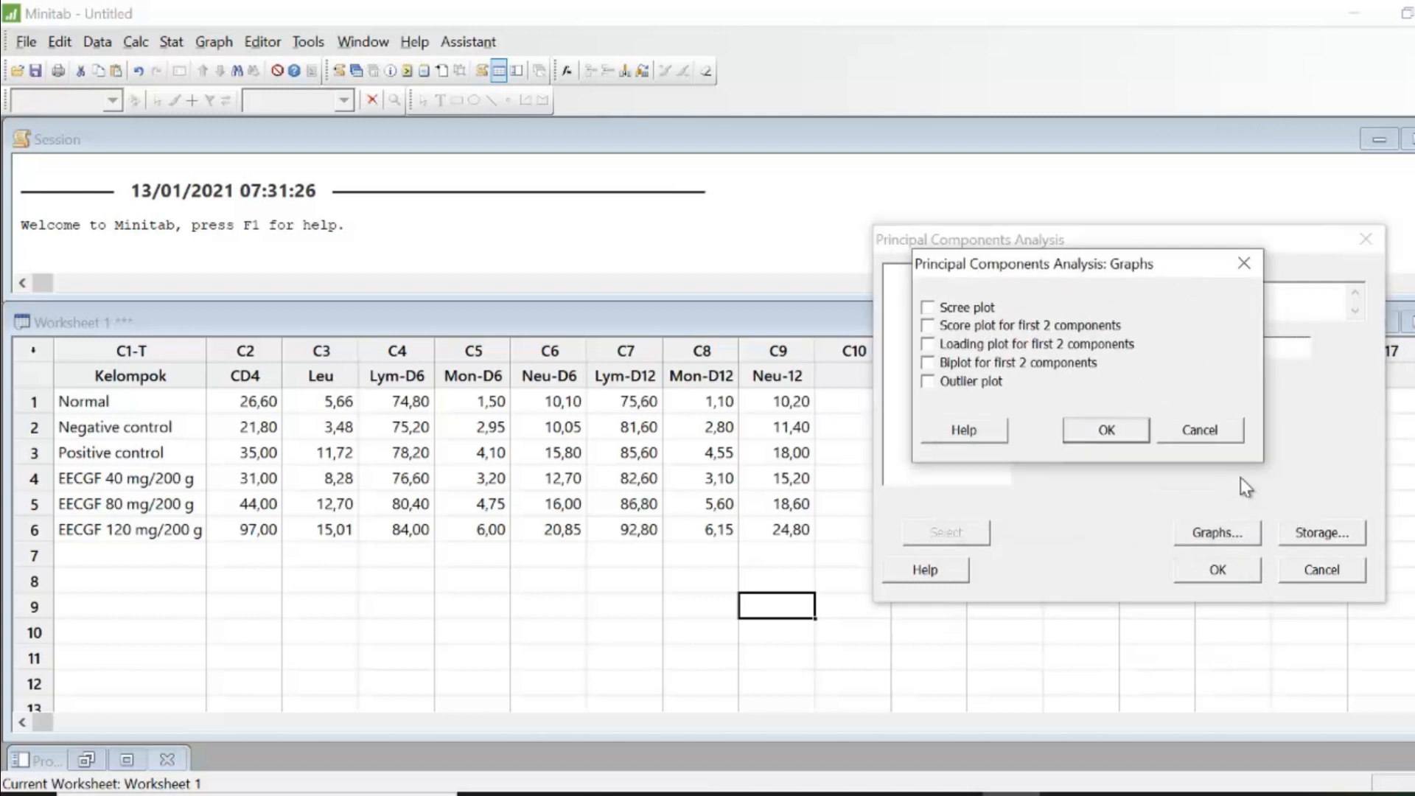
click(962, 310)
click(947, 327)
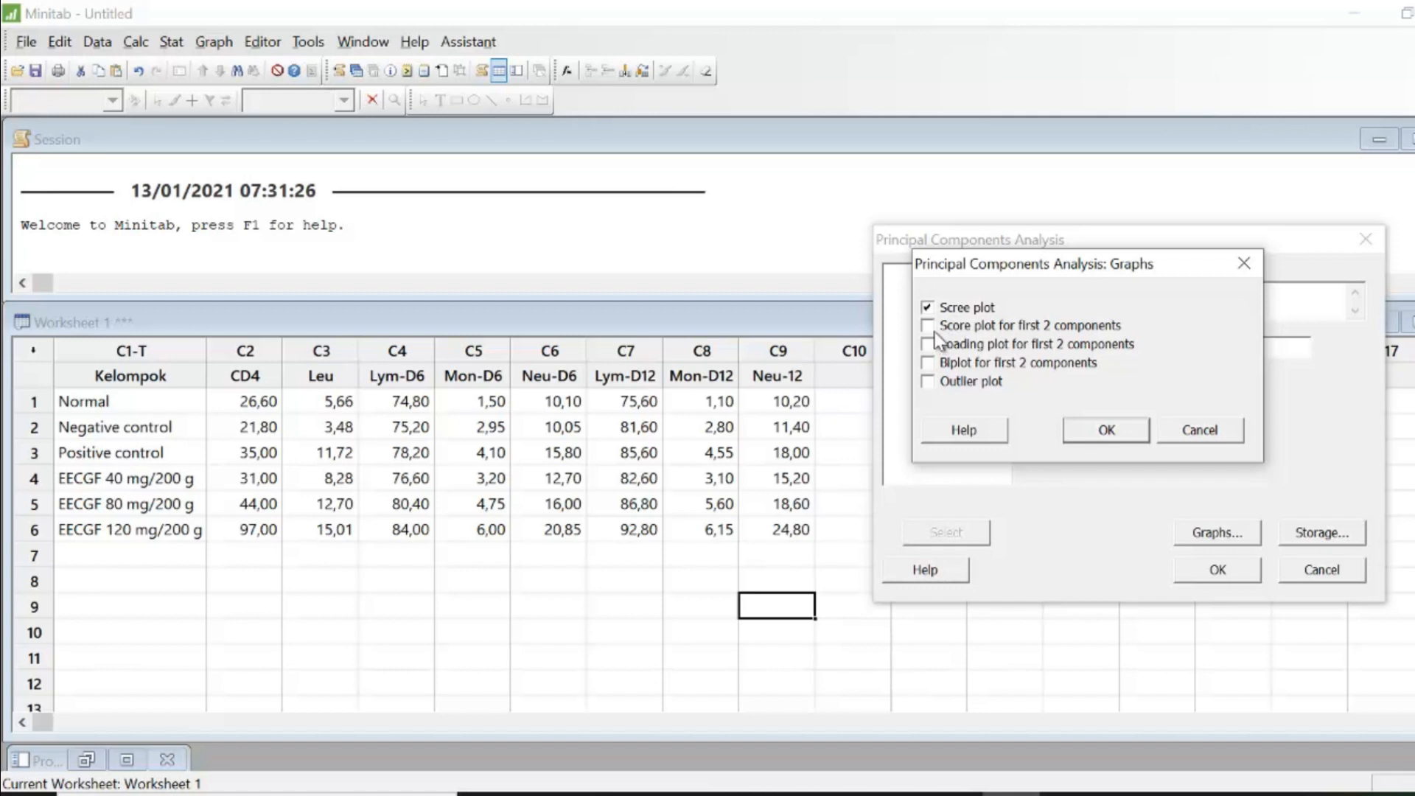
click(929, 381)
click(1132, 440)
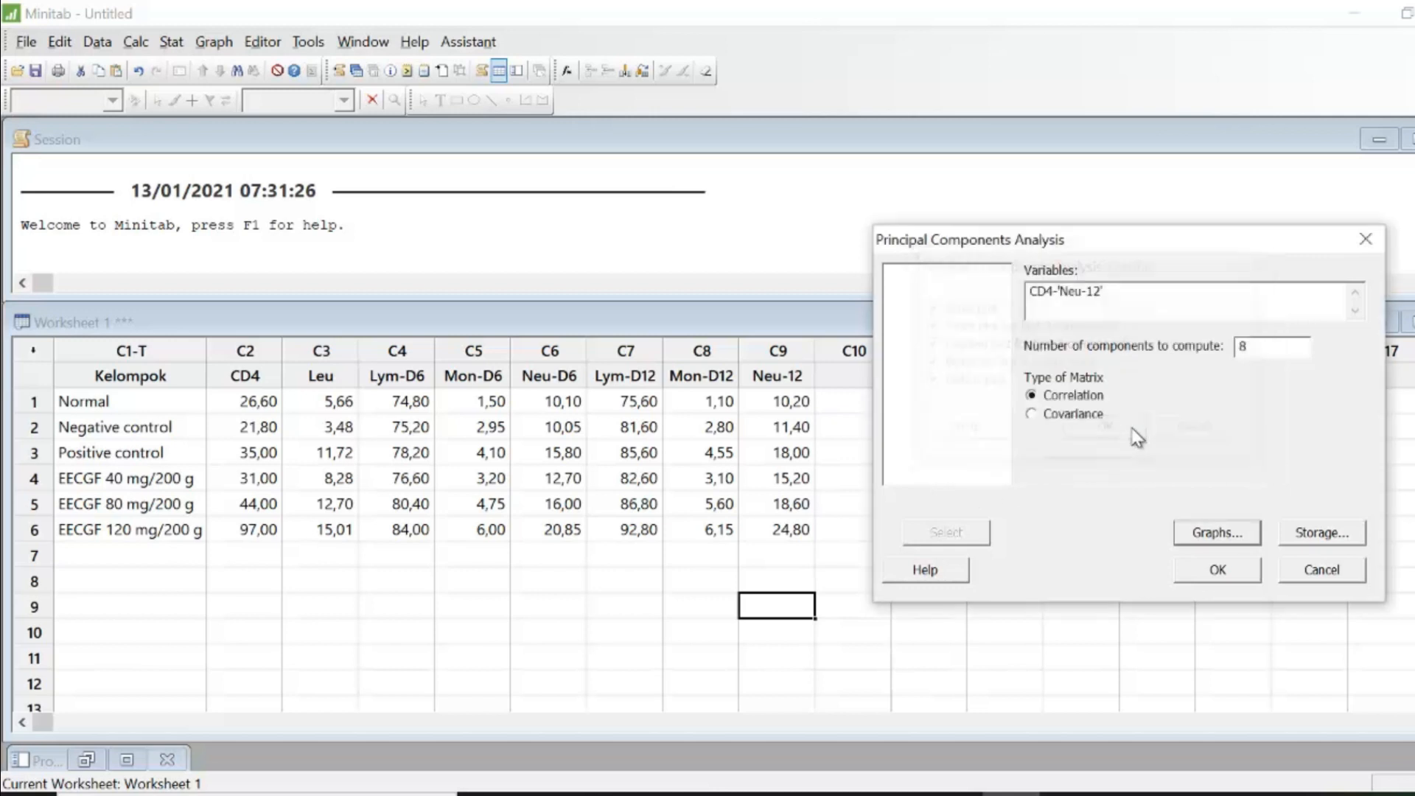
click(1256, 573)
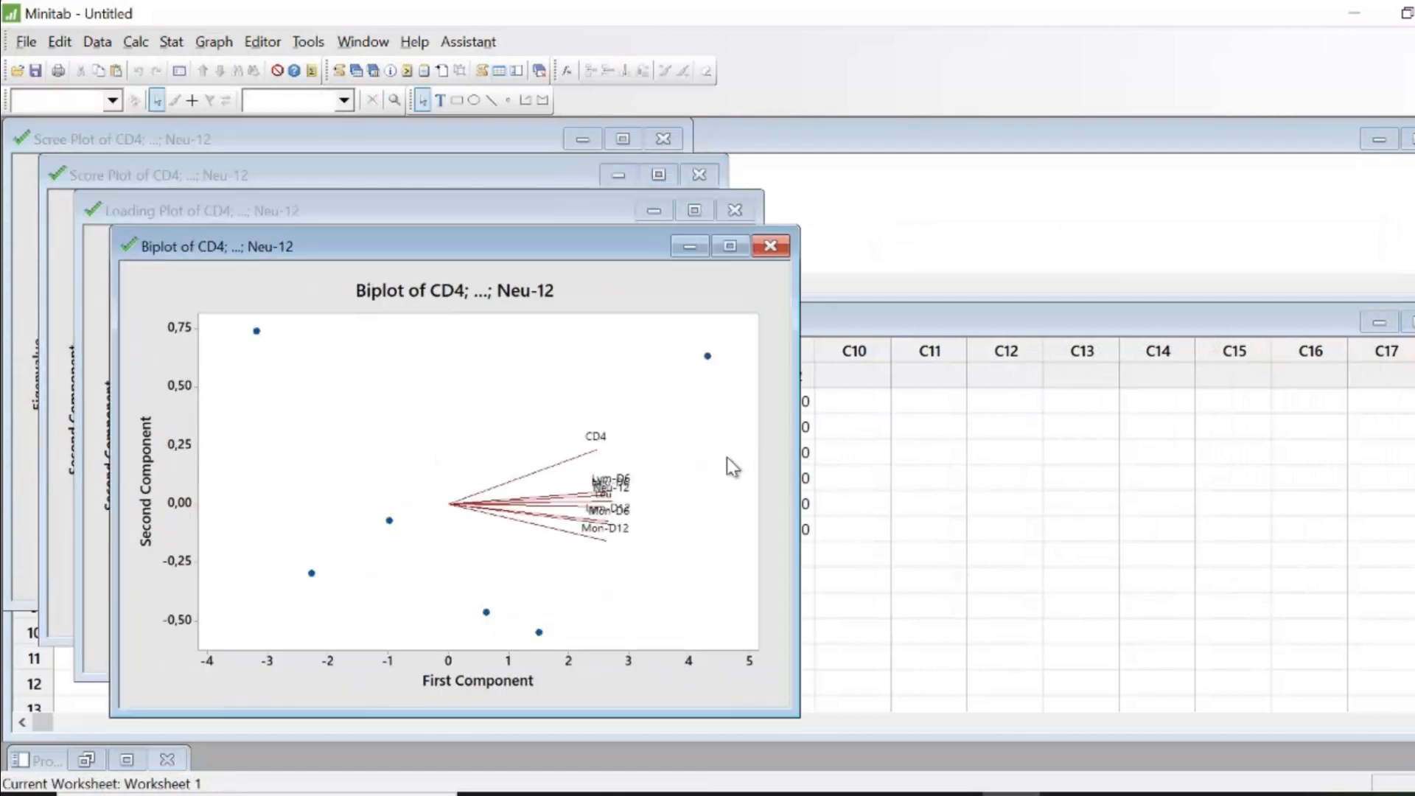
- Rearrange the result graph windows to view the biplot, loading plot and score plot, and enlarge the scree plot
drag(603, 238, 1208, 143)
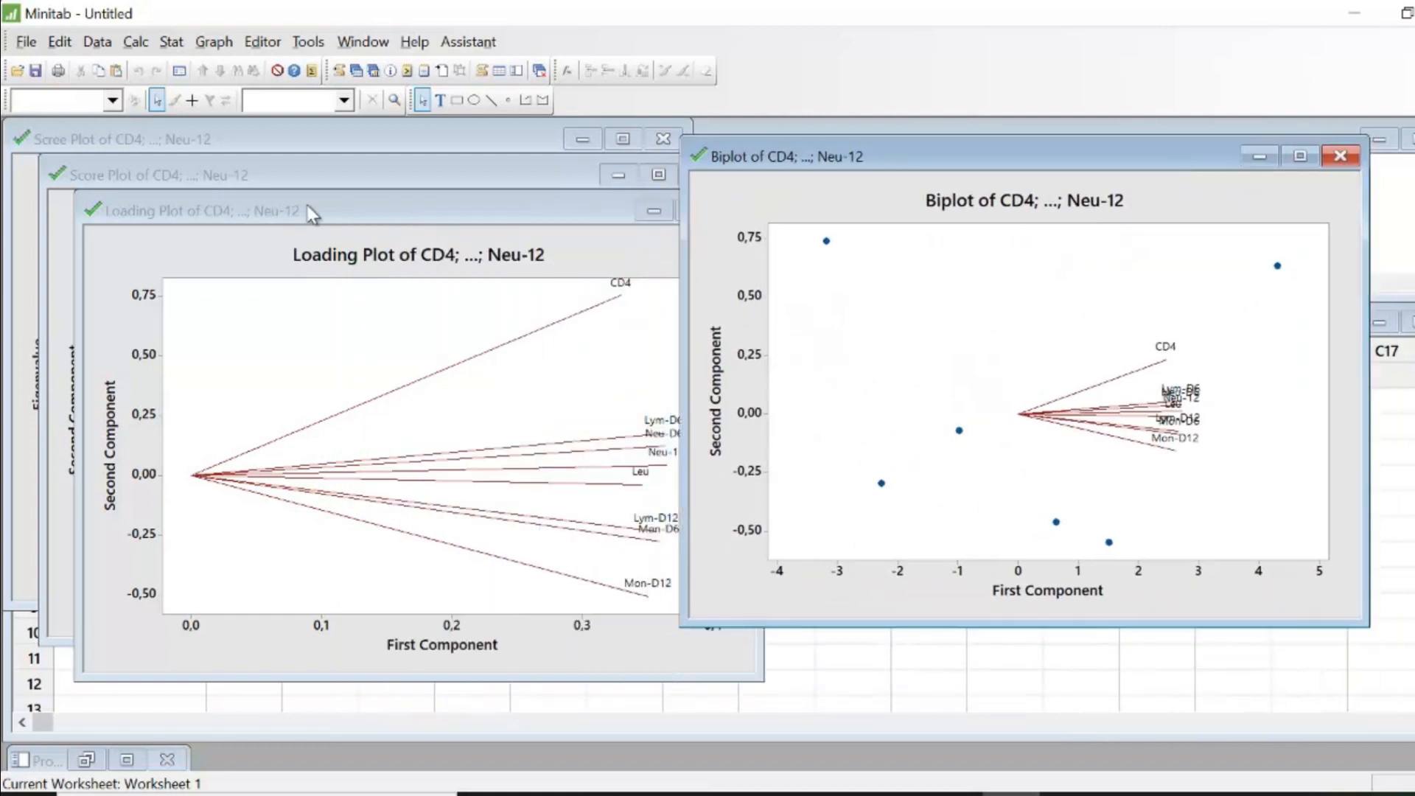
drag(315, 216, 839, 225)
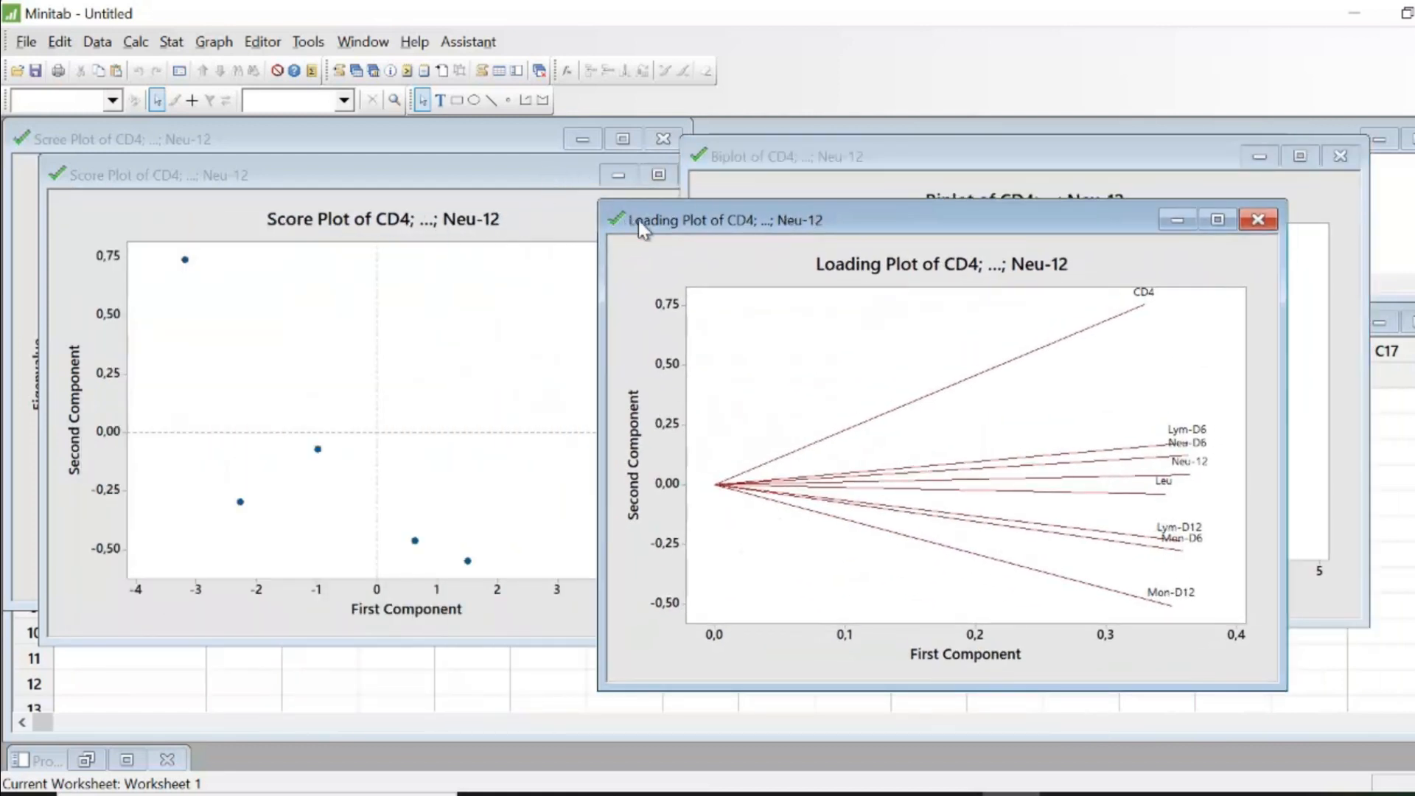
drag(397, 175, 533, 219)
click(458, 143)
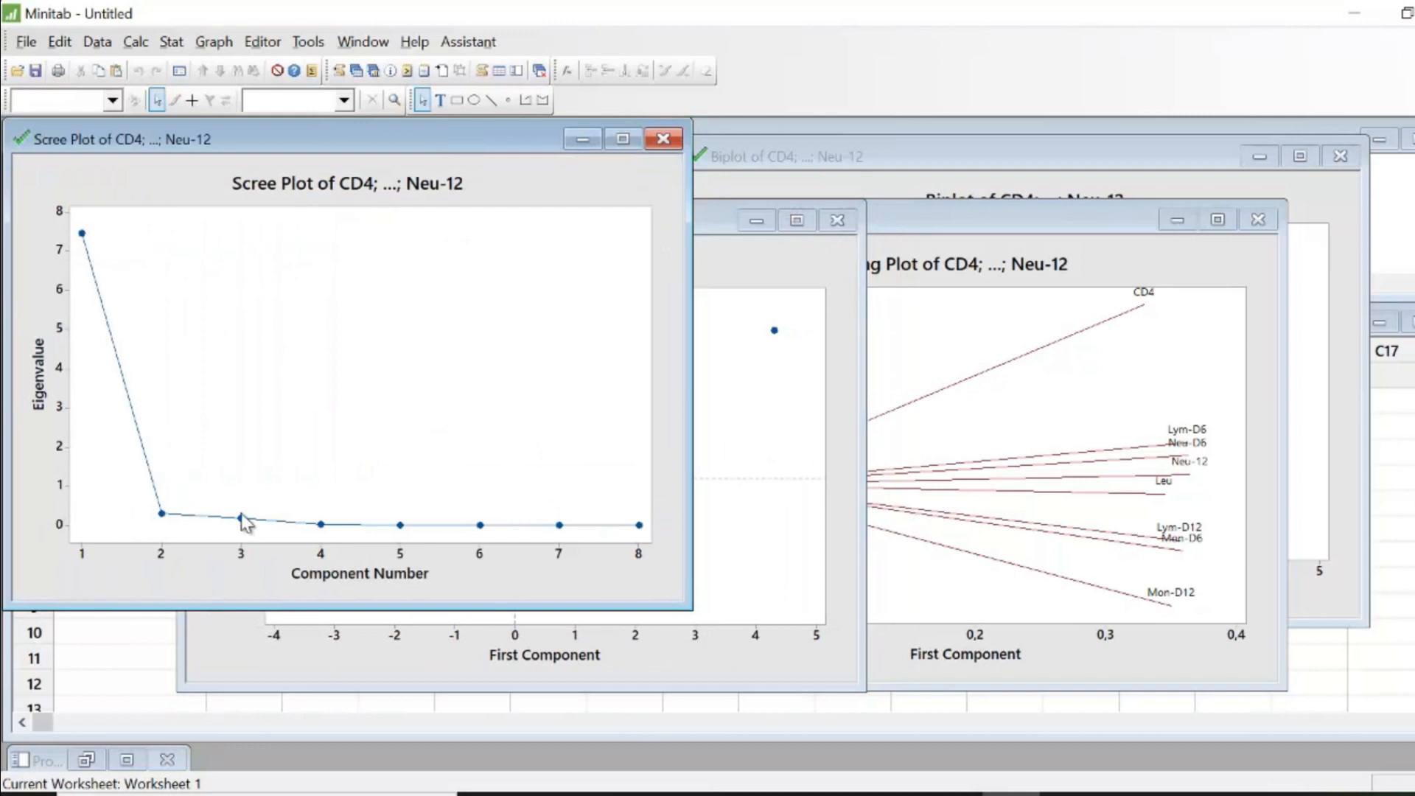
click(623, 138)
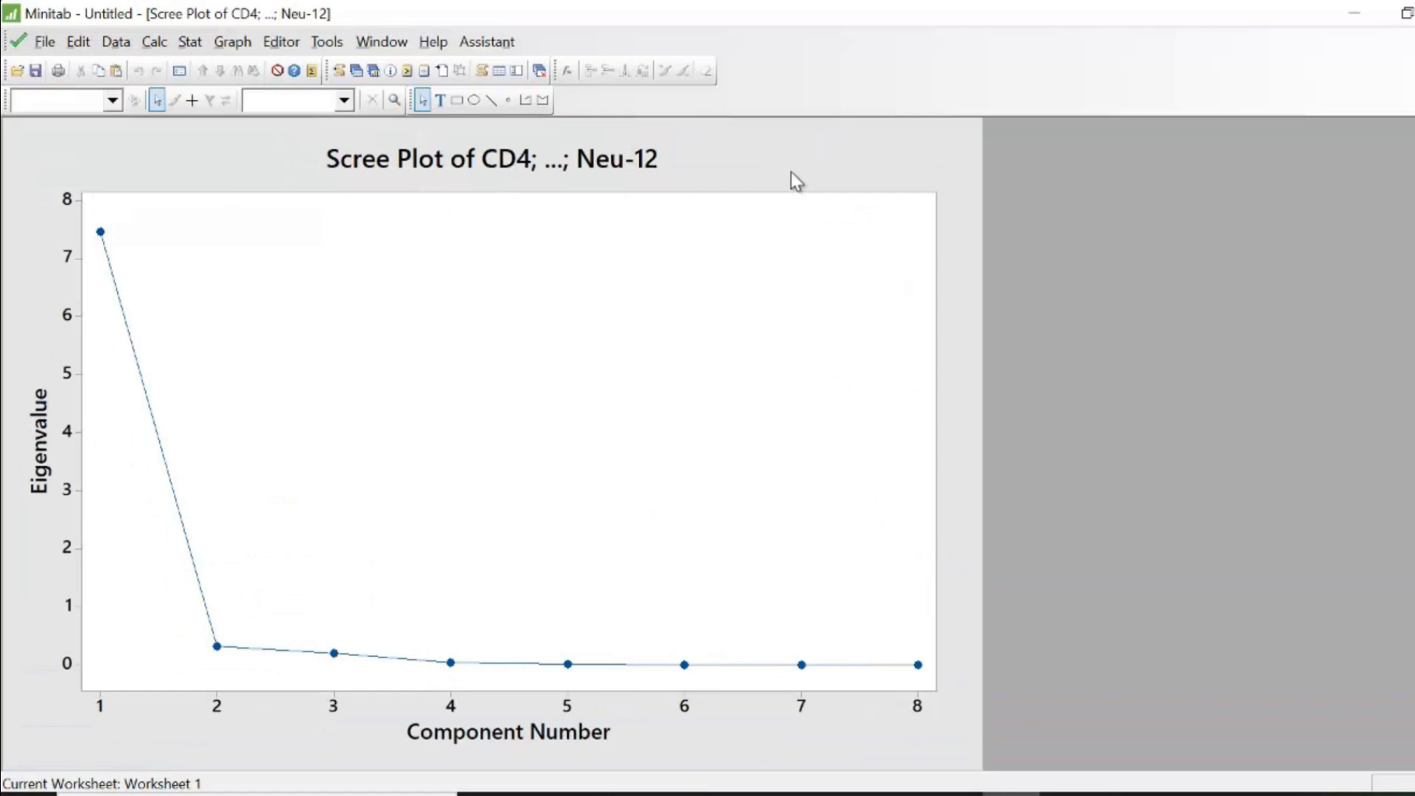
- Set the scree plot's figure region fill pattern to Custom in the graph region editor
right_click(823, 158)
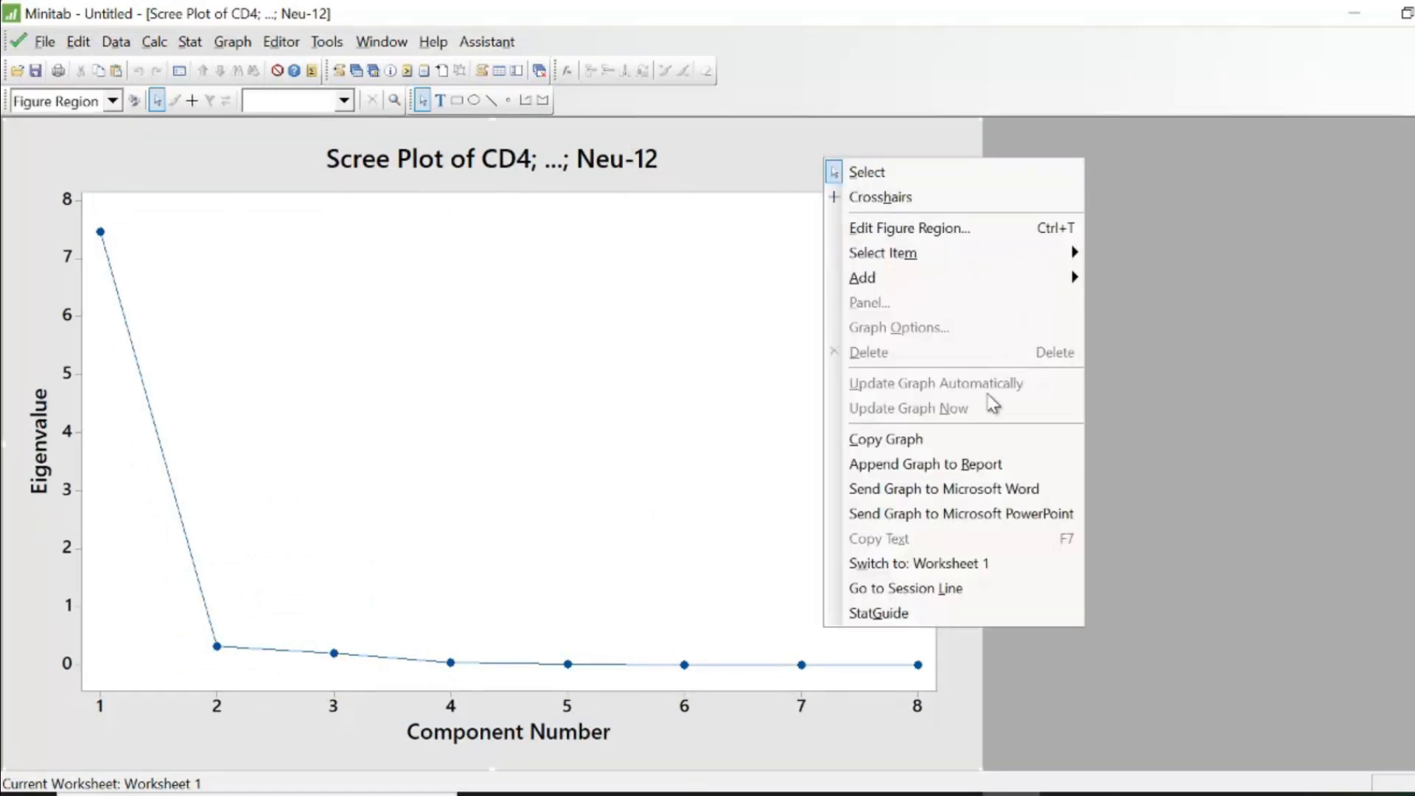
click(914, 227)
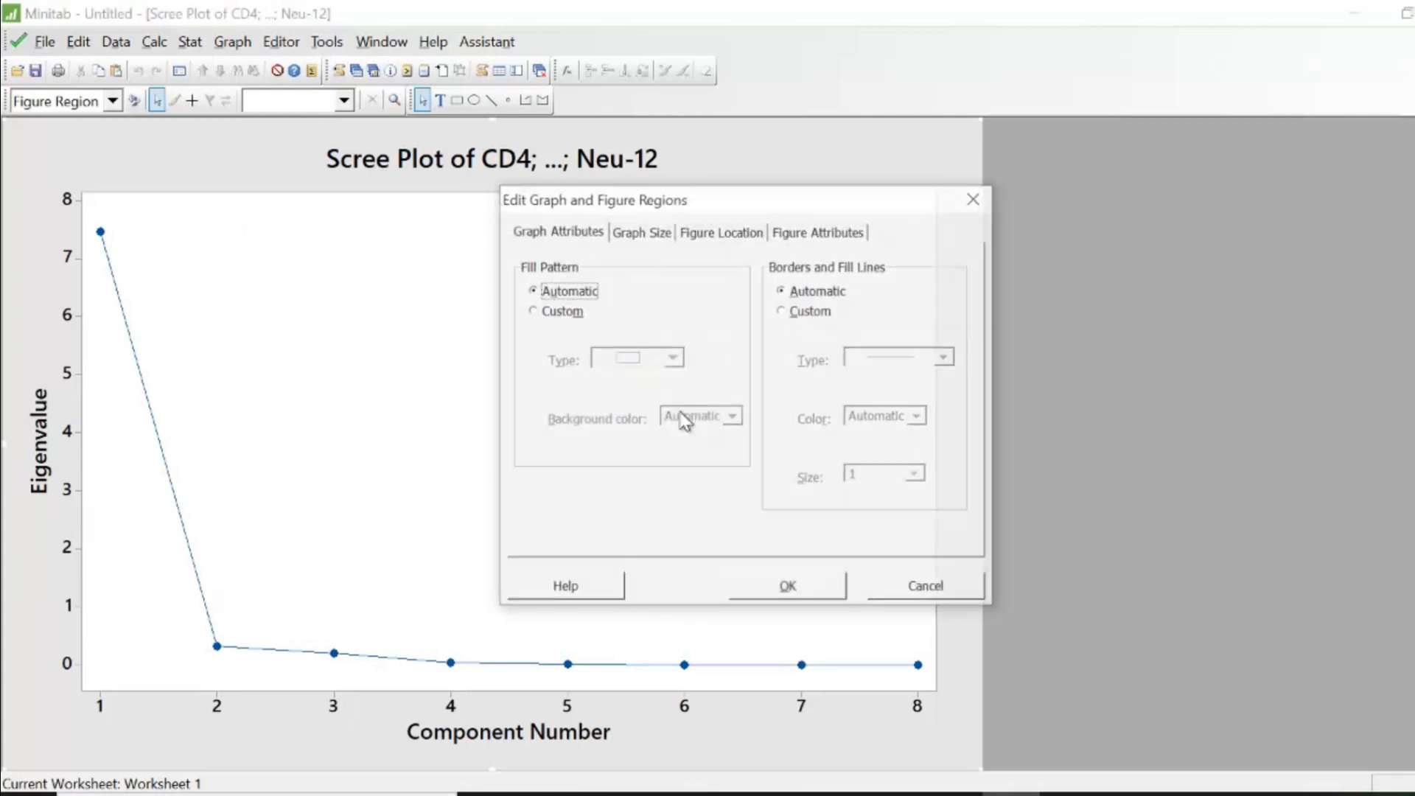
click(561, 311)
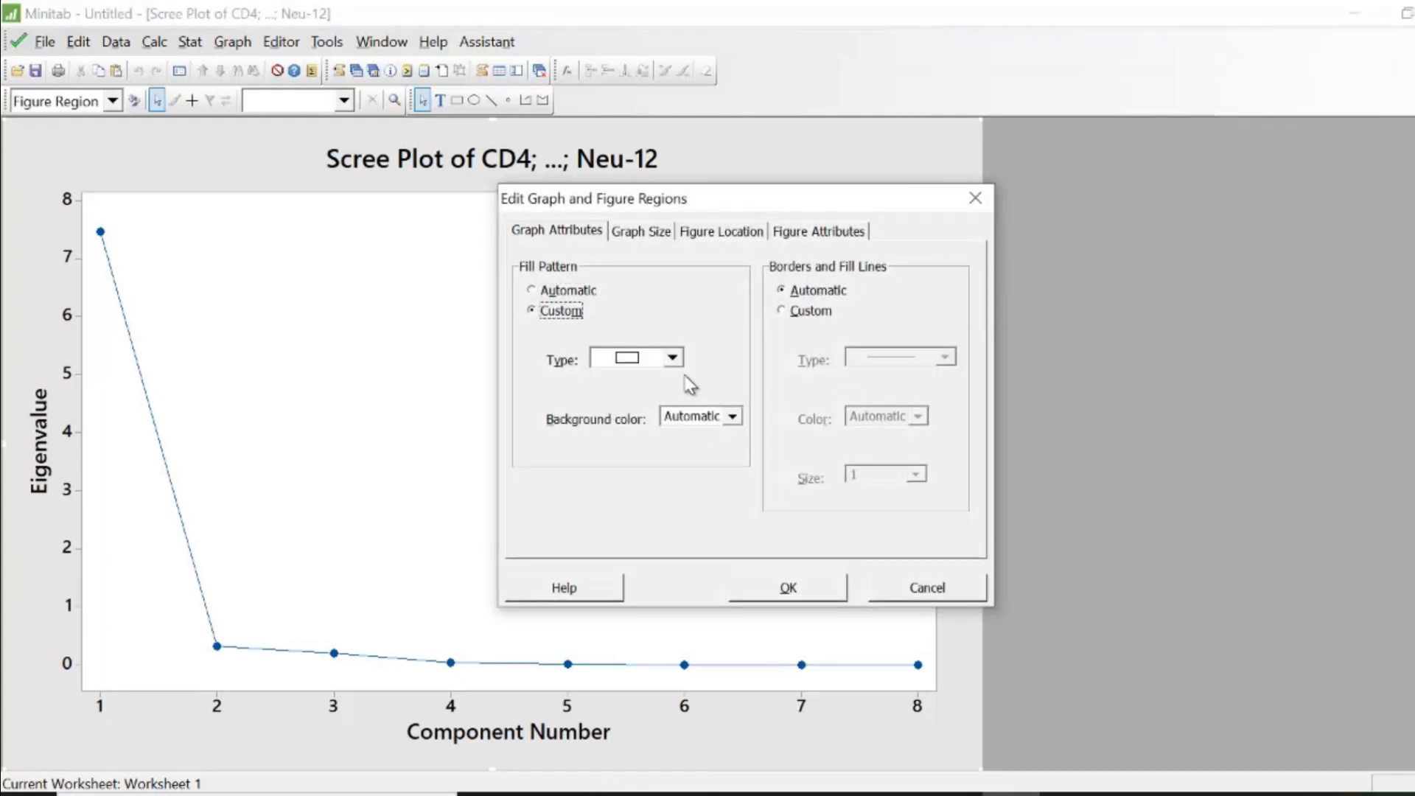
click(673, 359)
click(674, 362)
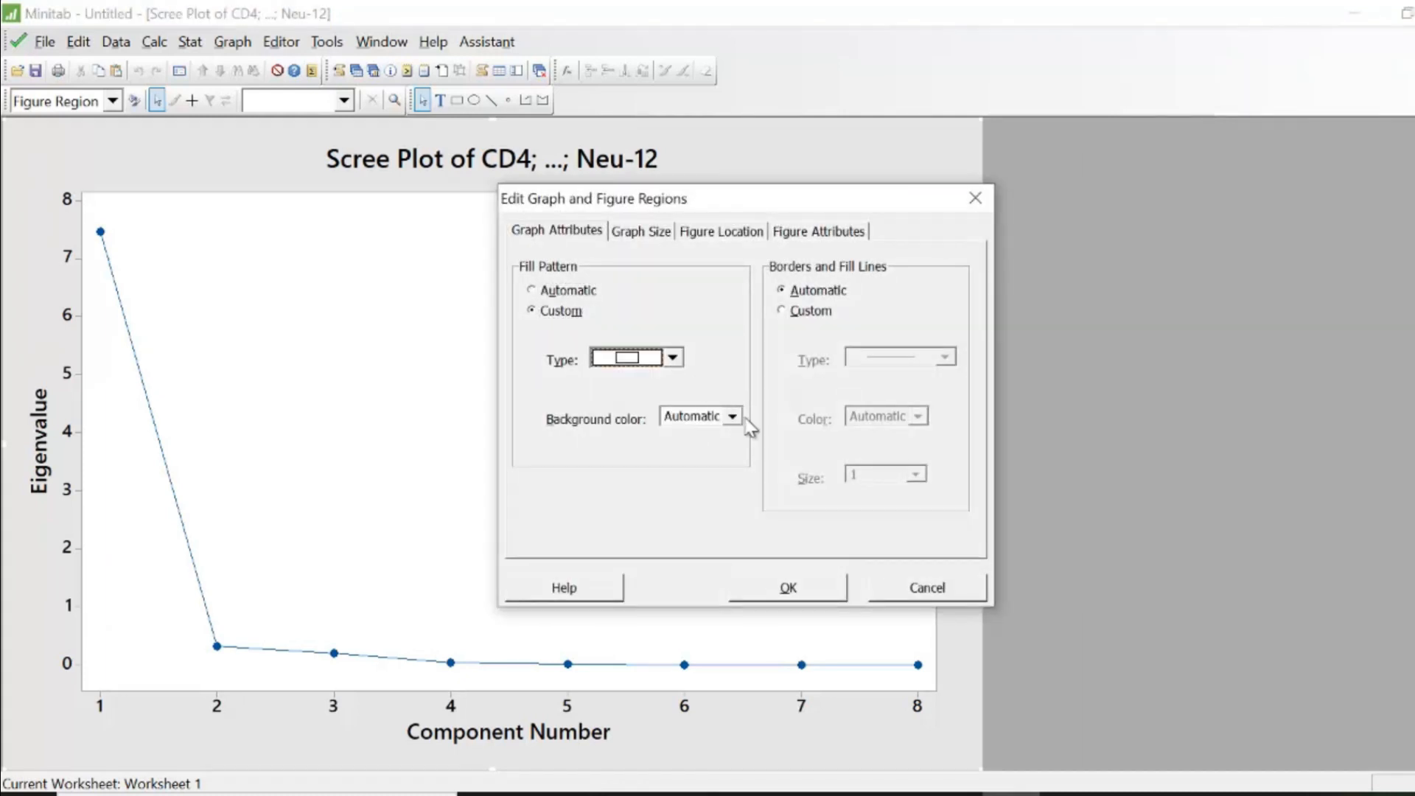
click(734, 418)
click(668, 590)
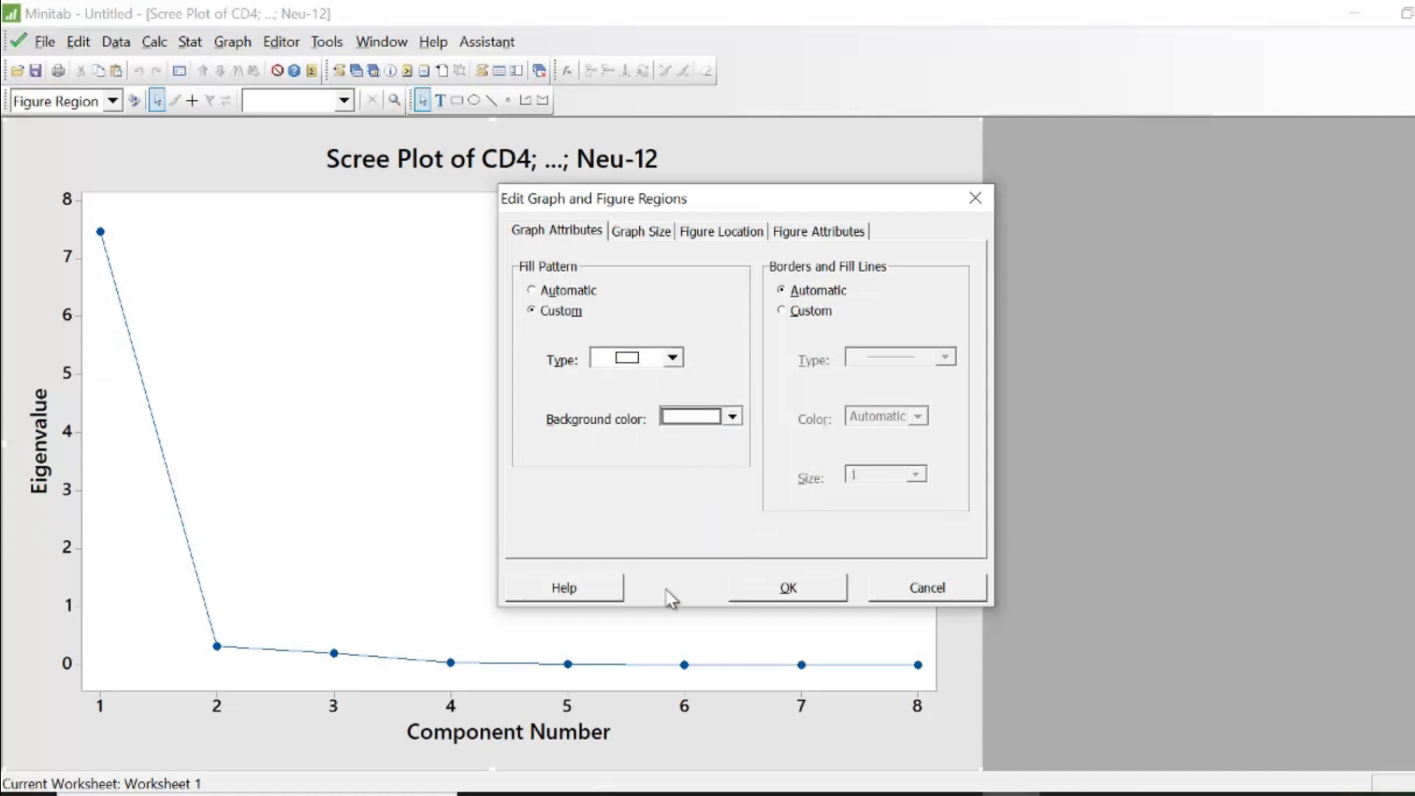
click(812, 589)
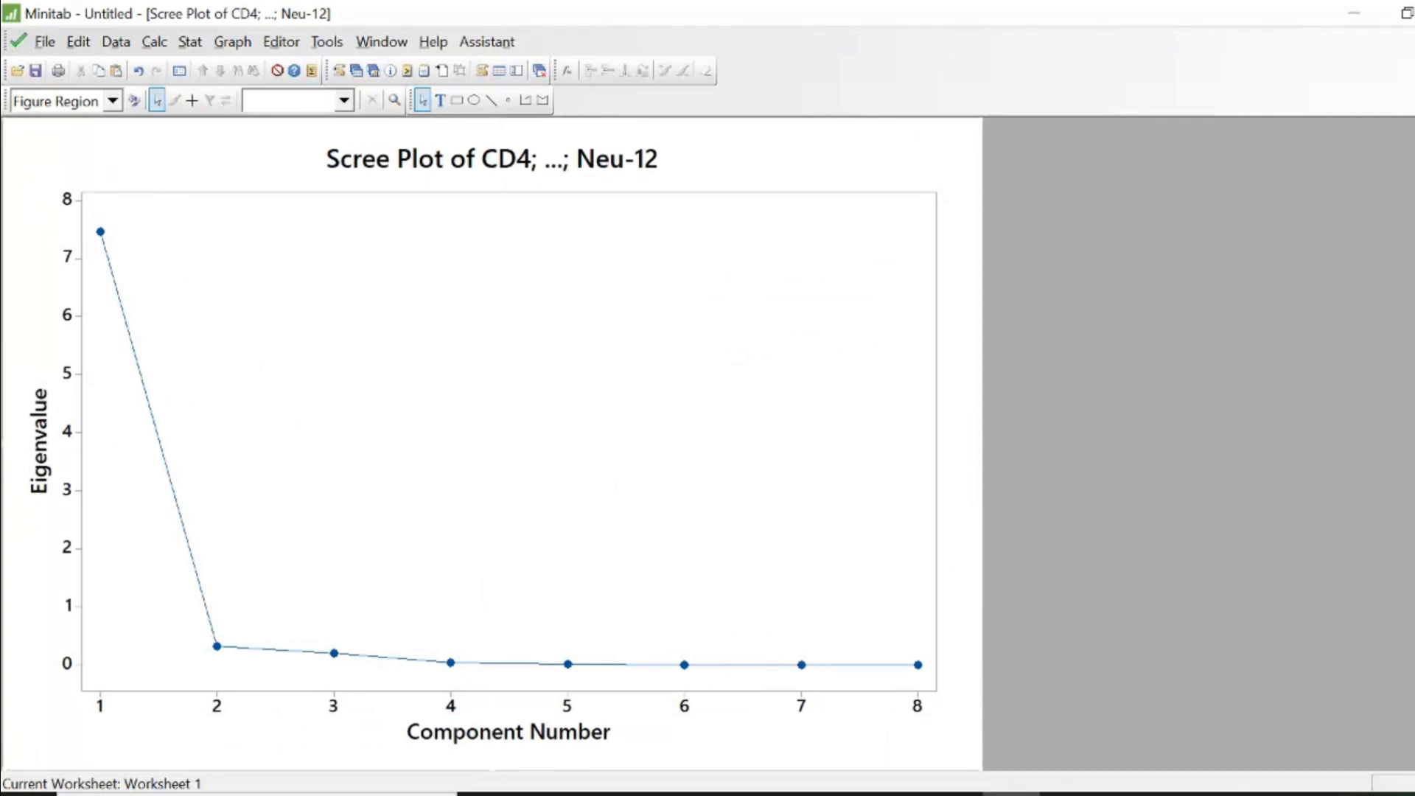
click(1413, 43)
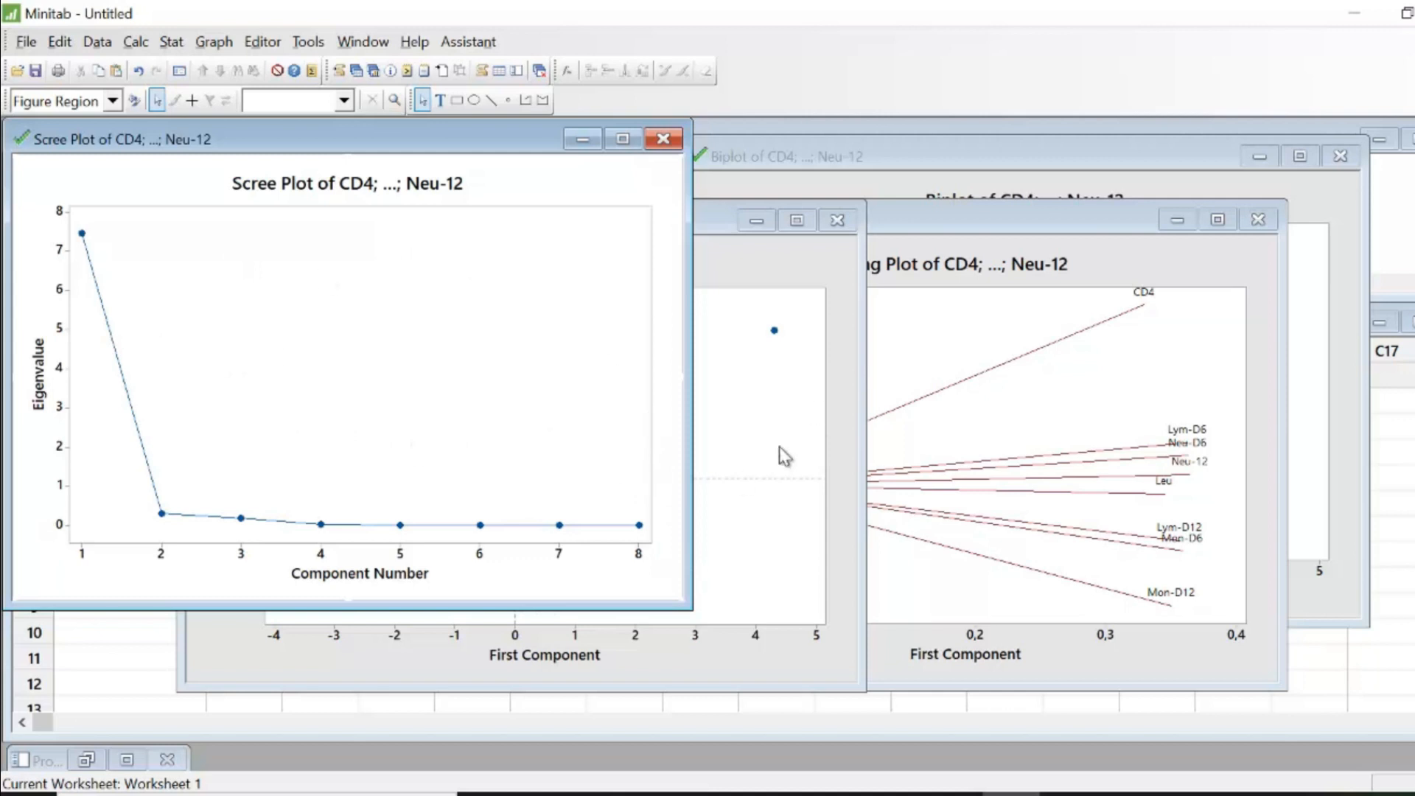
- Examine the score plot, loading plot and biplot windows in turn, minimizing each afterwards
click(786, 390)
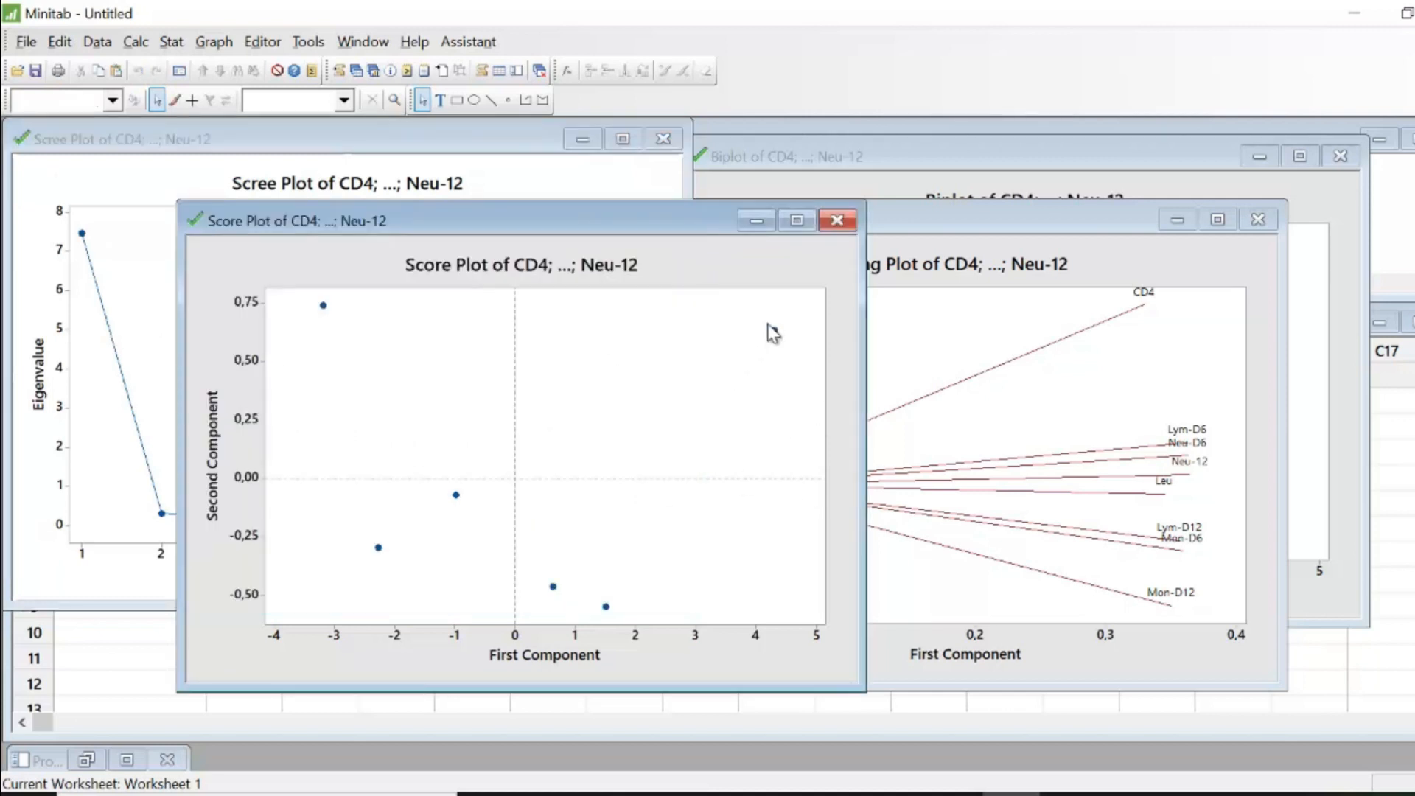
click(798, 222)
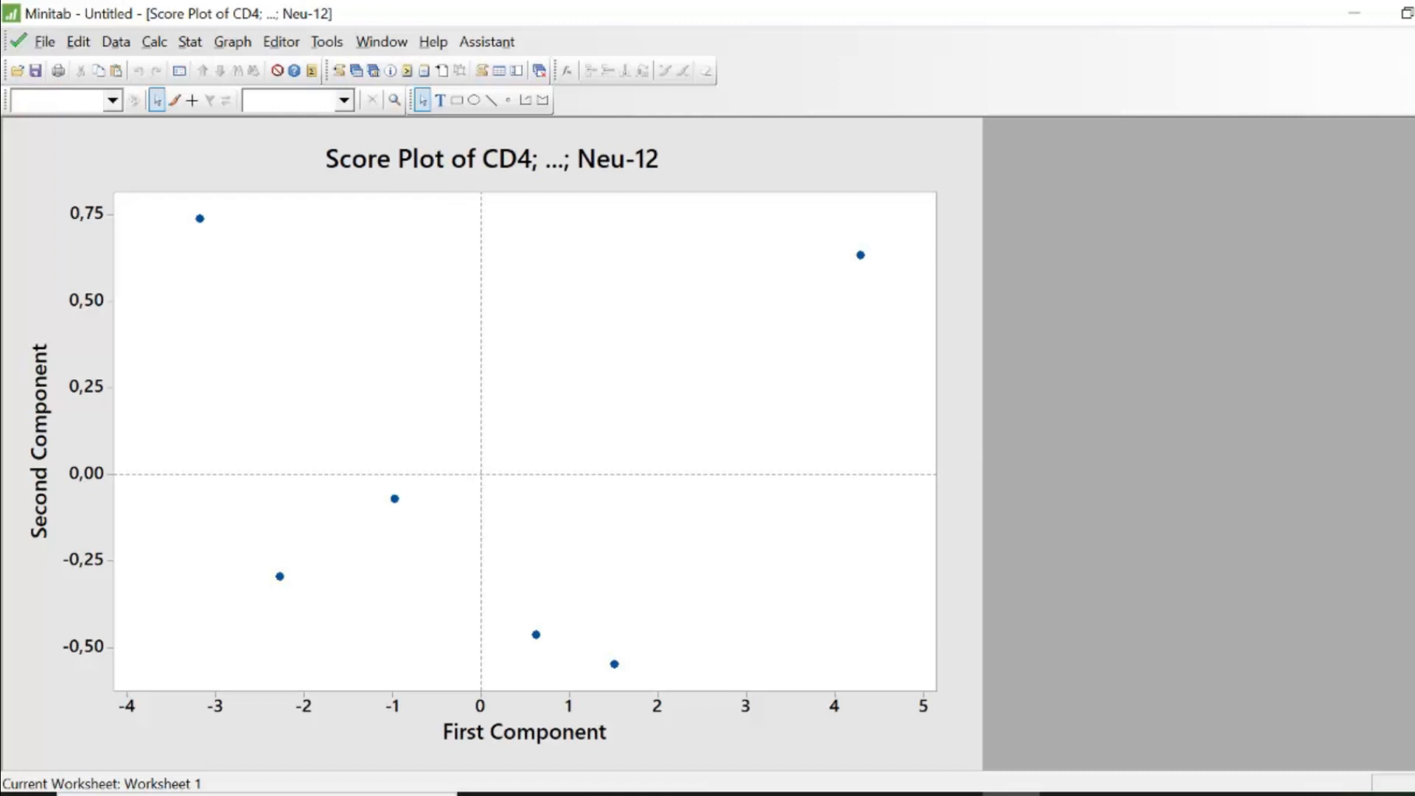
key(ctrl+F5)
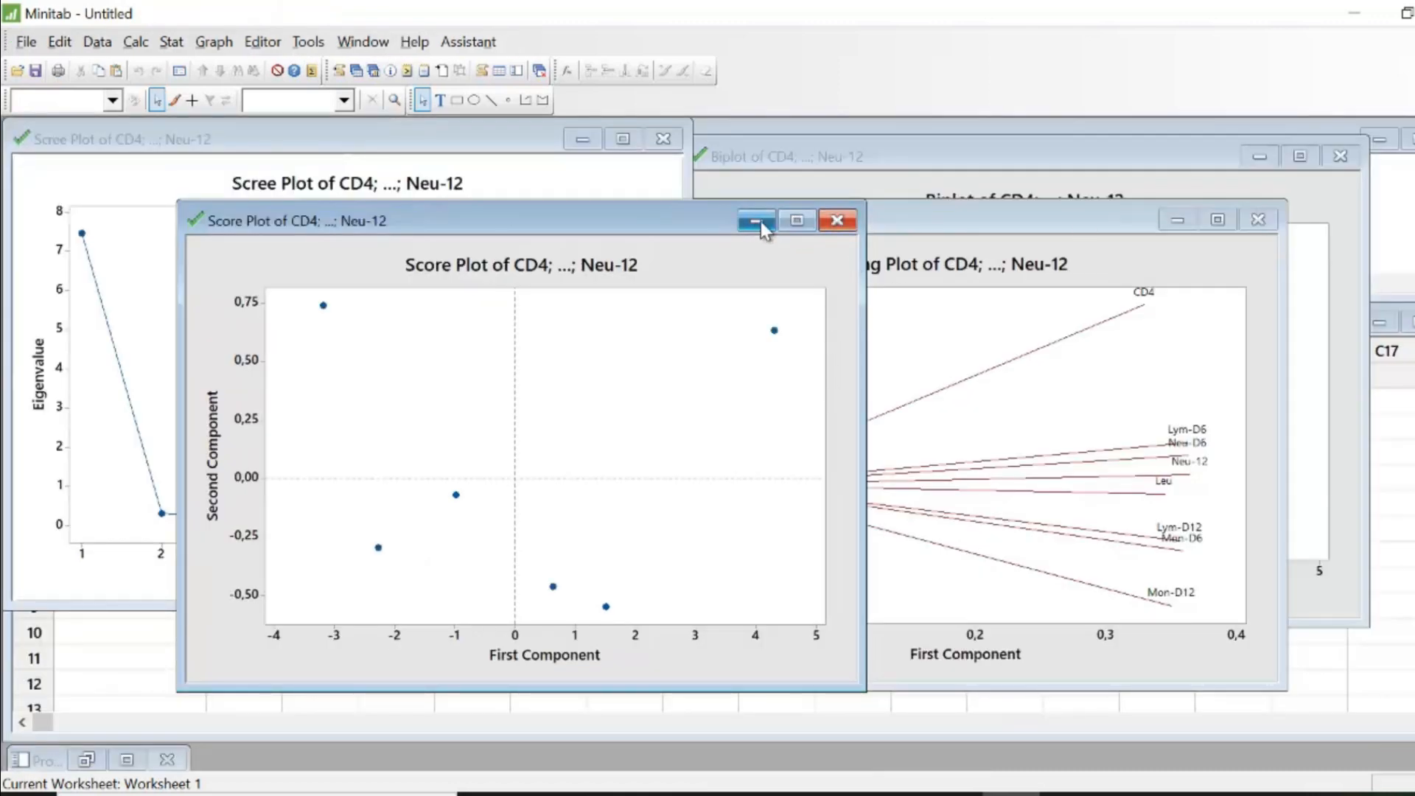
click(975, 317)
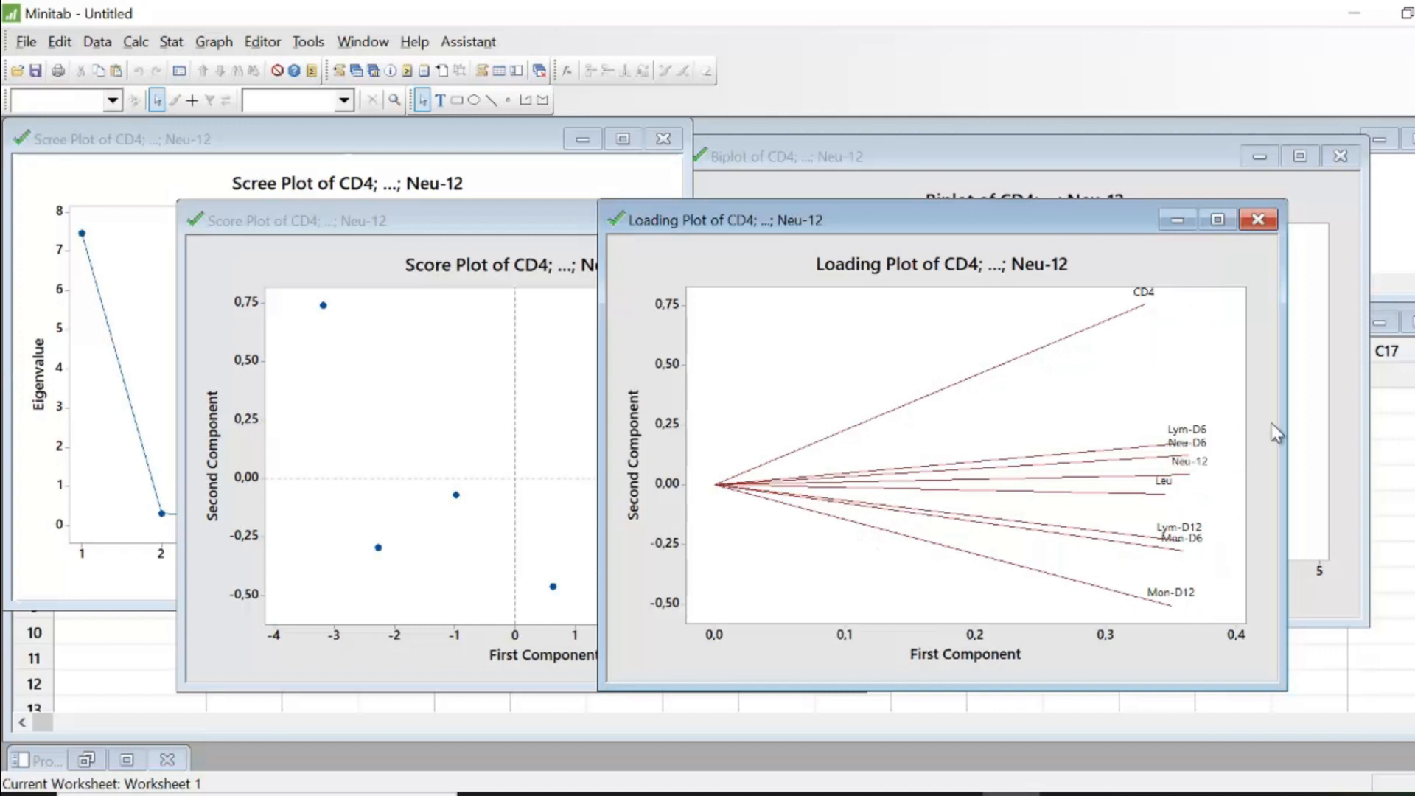
click(1322, 405)
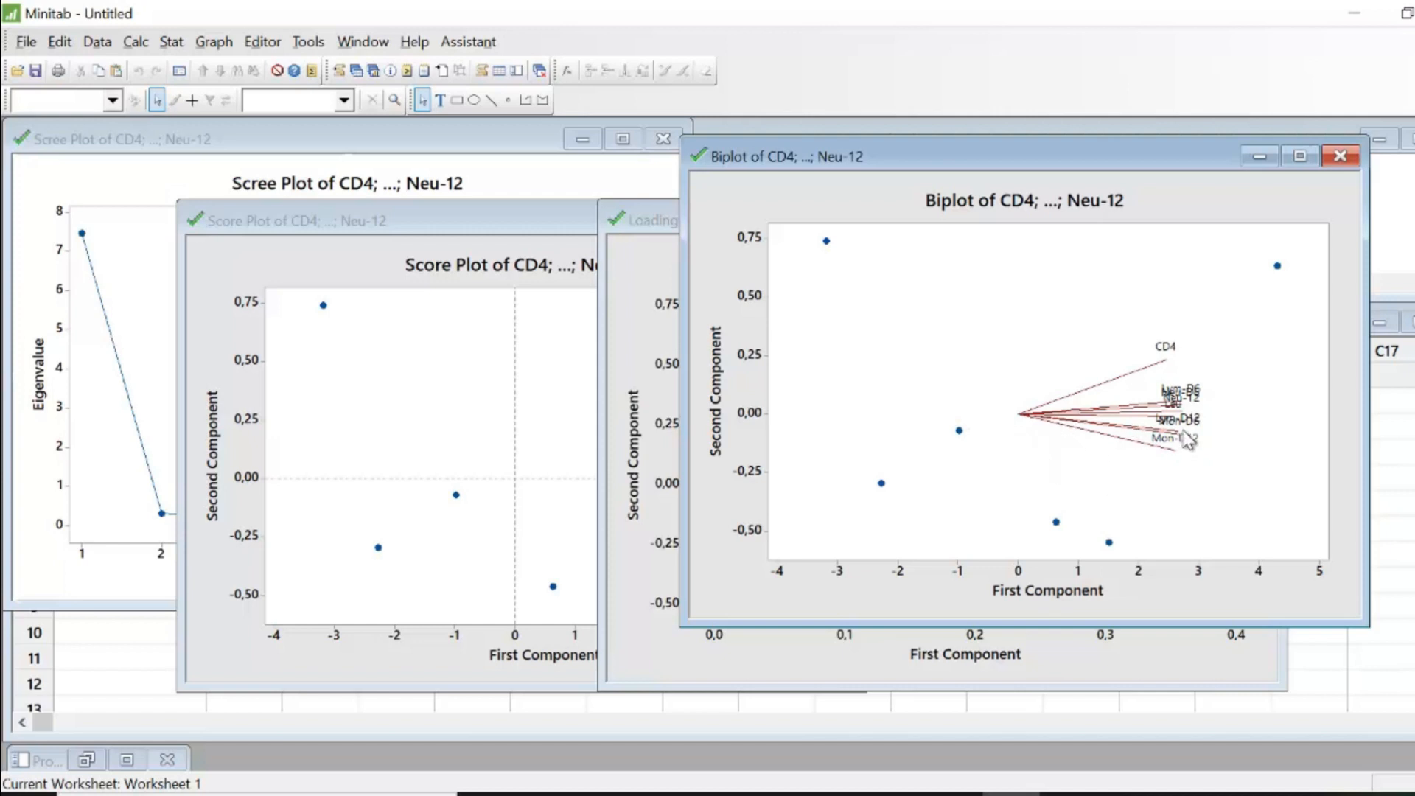
click(1258, 157)
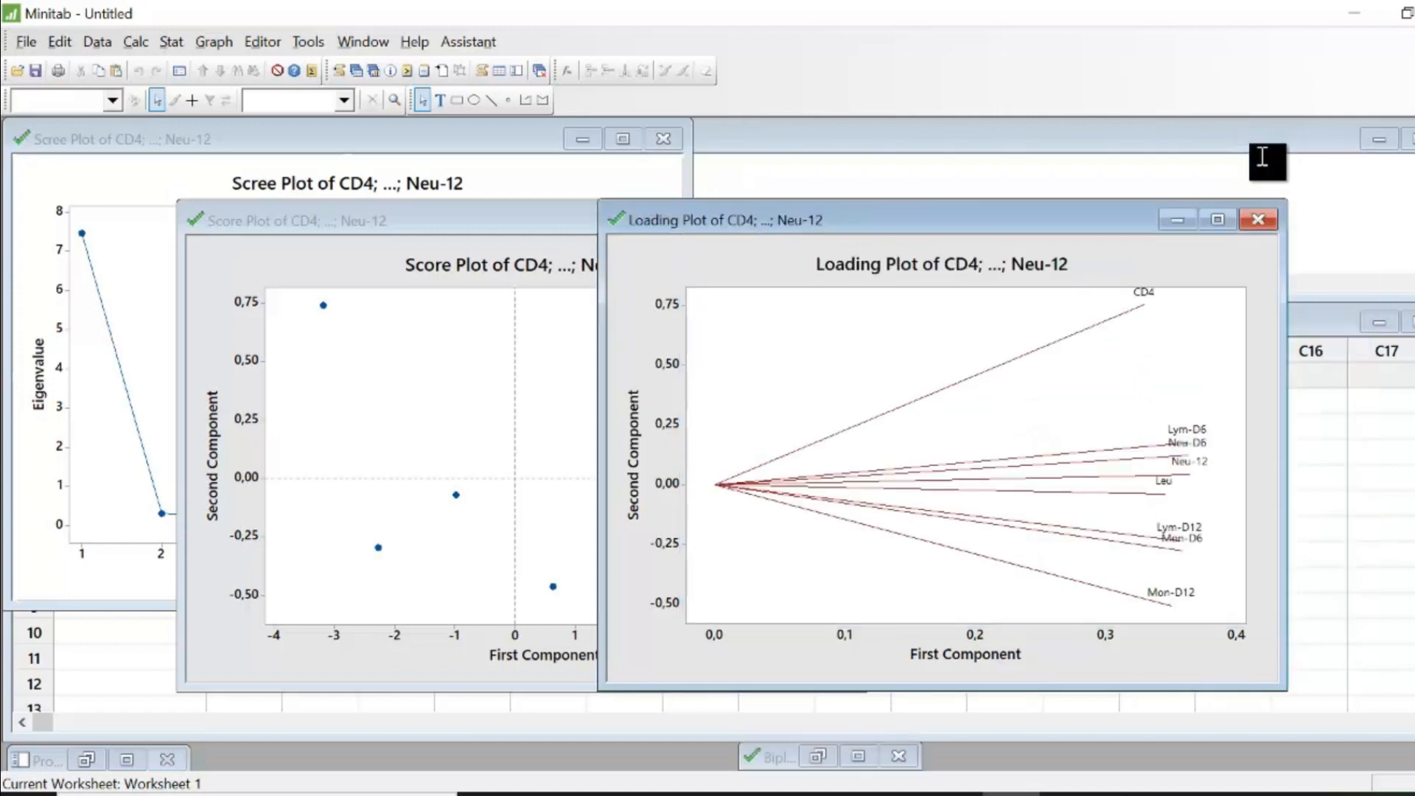
click(1178, 221)
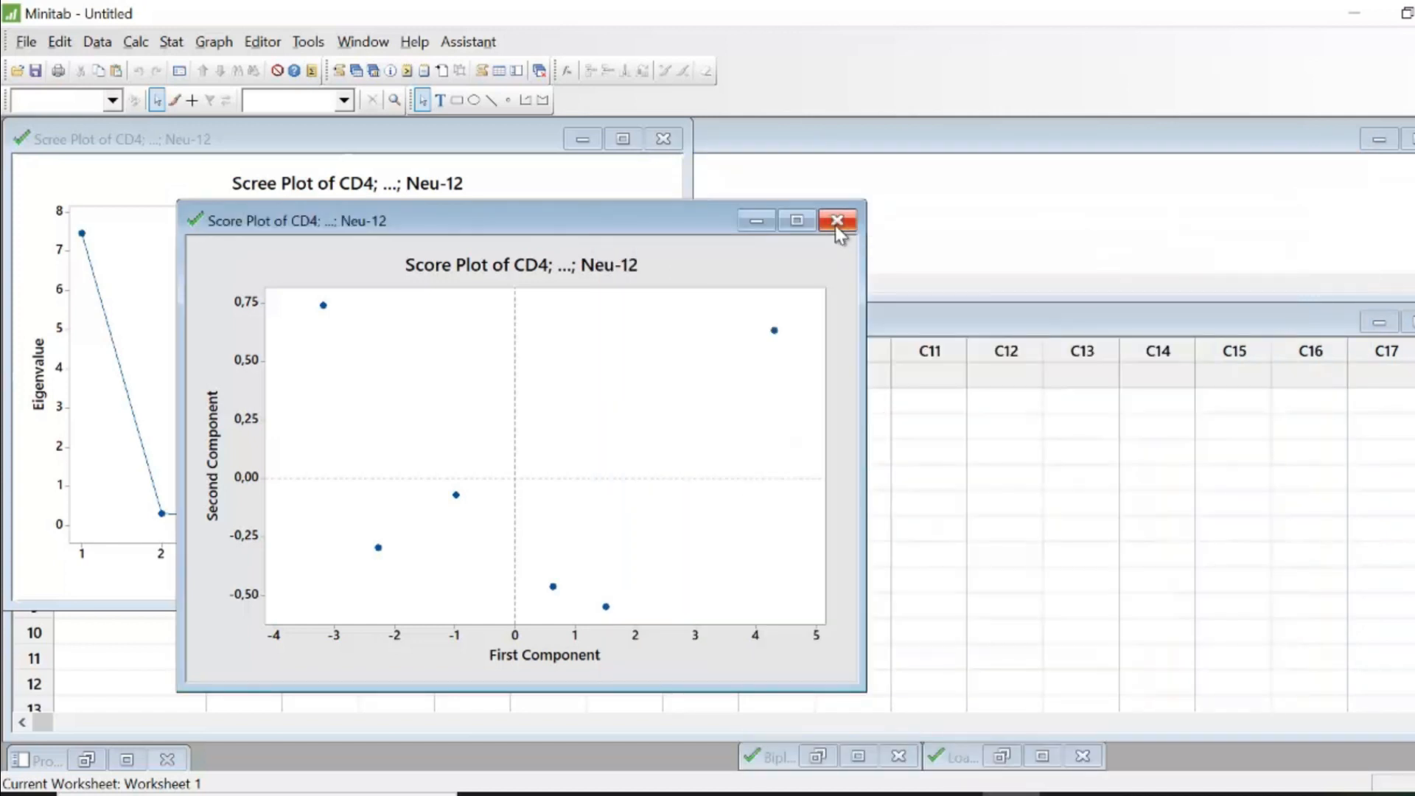
click(758, 224)
click(583, 148)
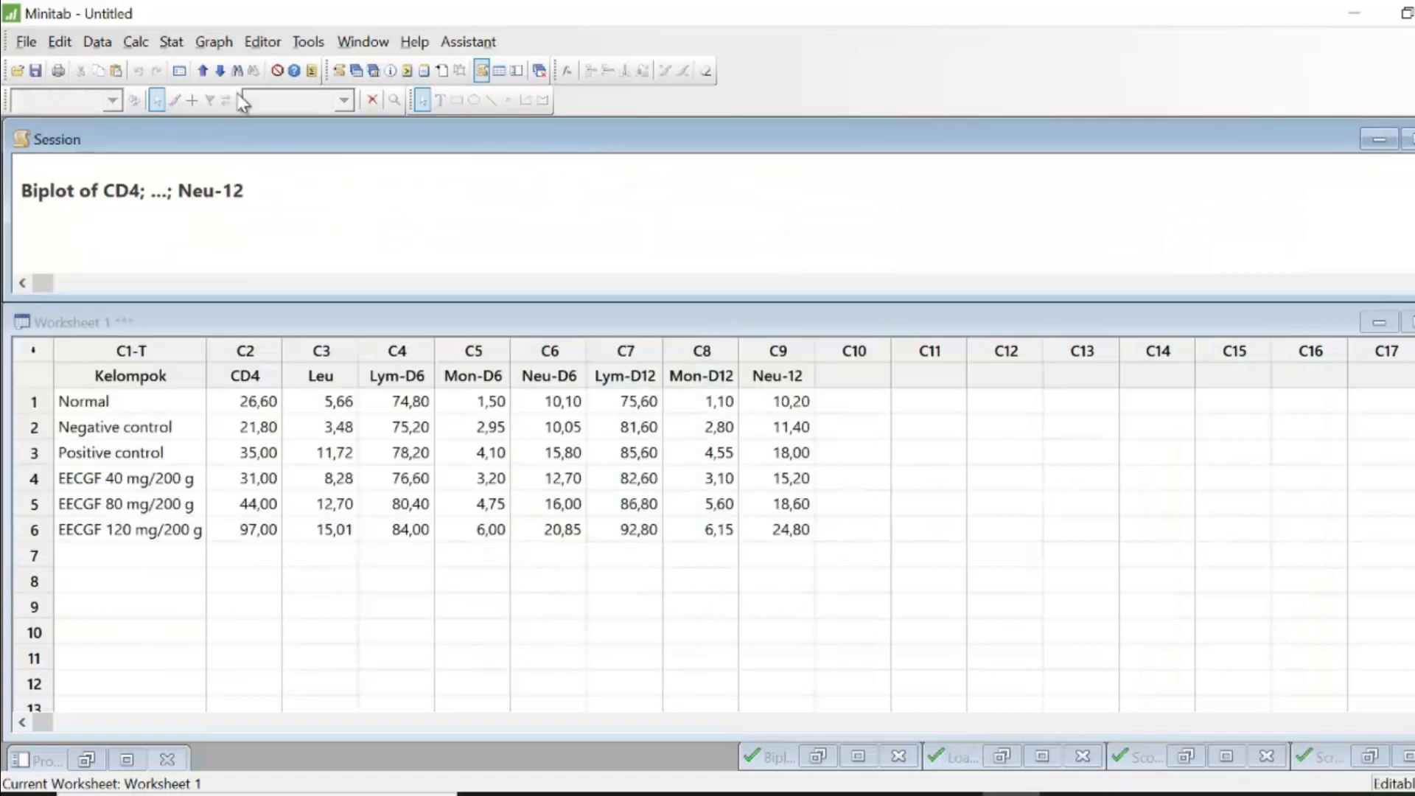
- Open Cluster Observations from the multivariate statistics commands and enter columns CD4 through Neu-12 as the variables
click(172, 42)
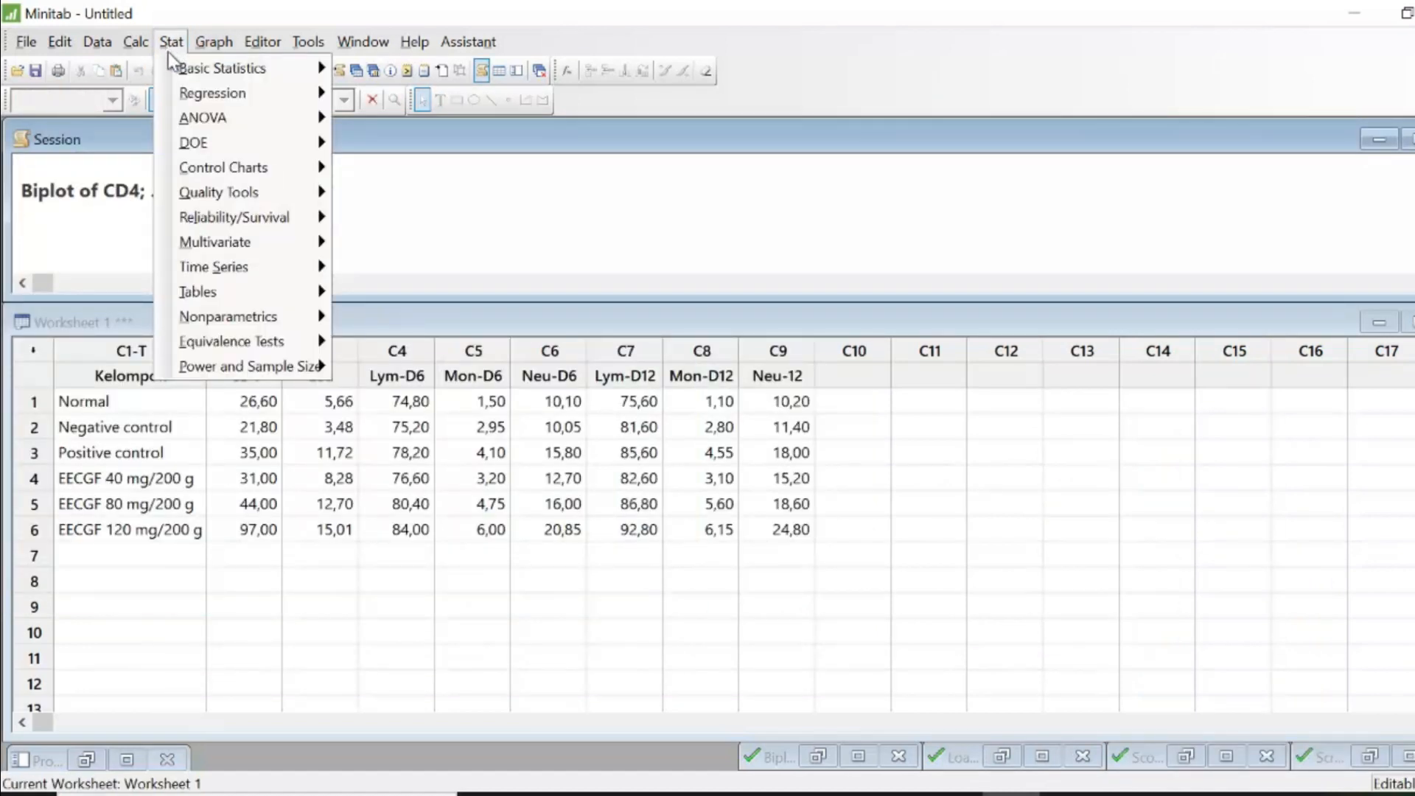
mouse_move(261, 240)
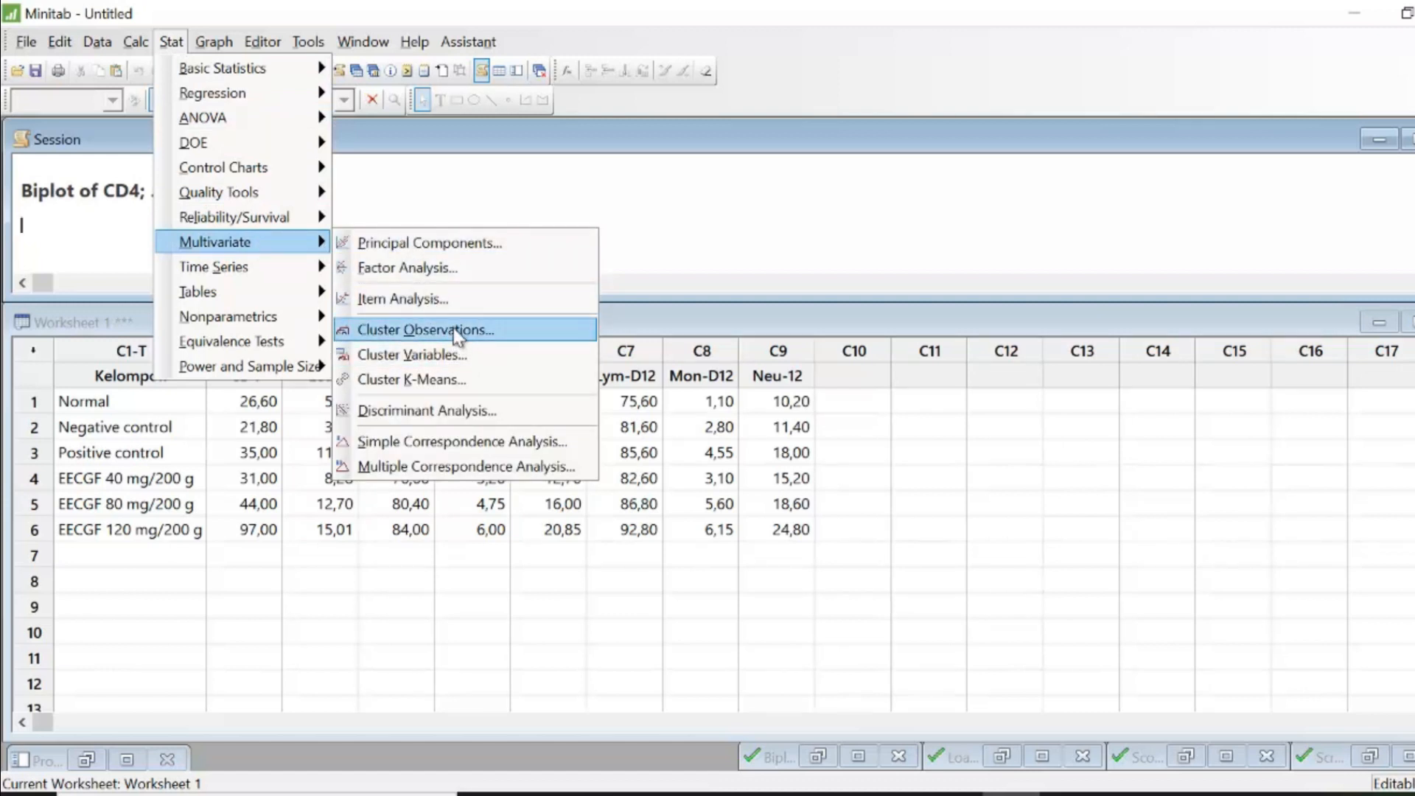
click(387, 333)
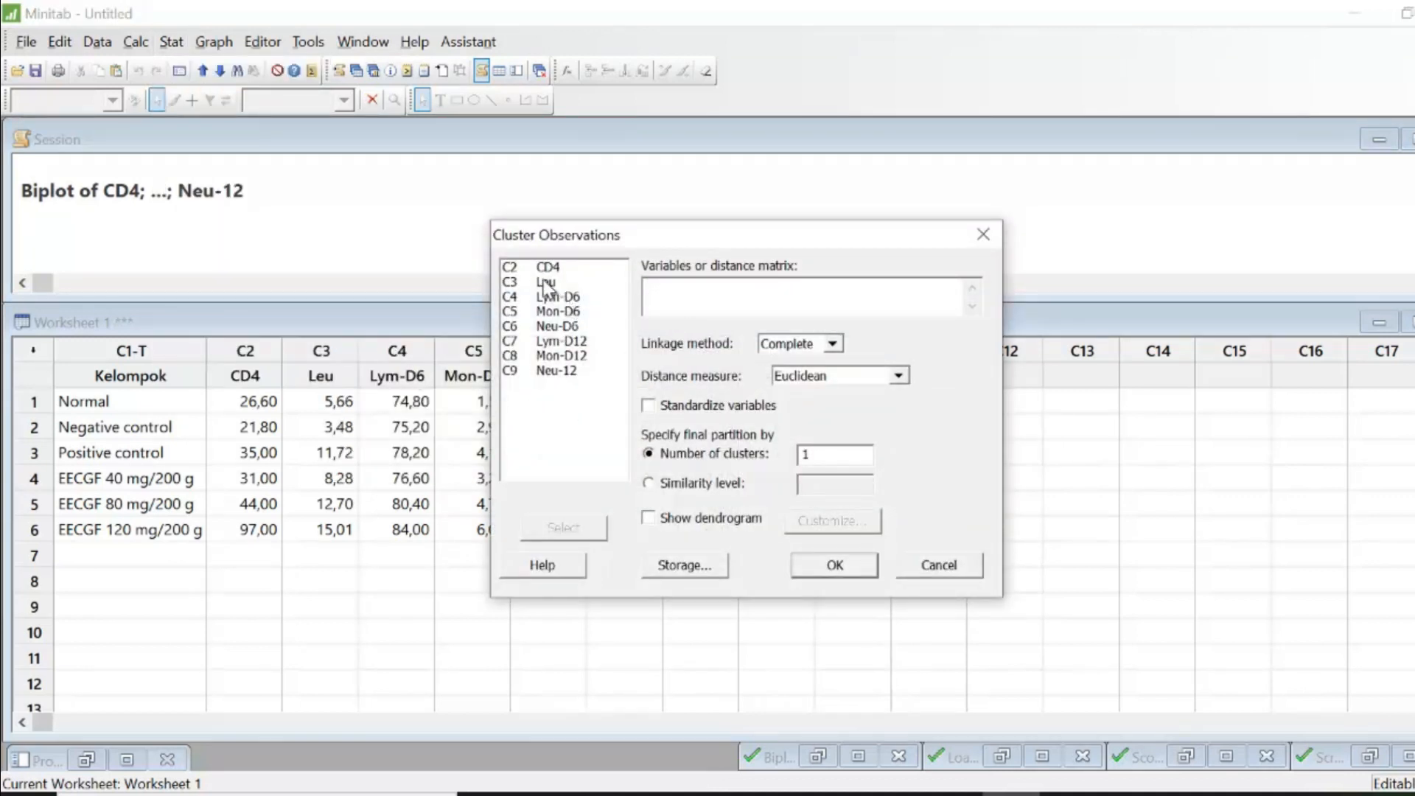
click(551, 269)
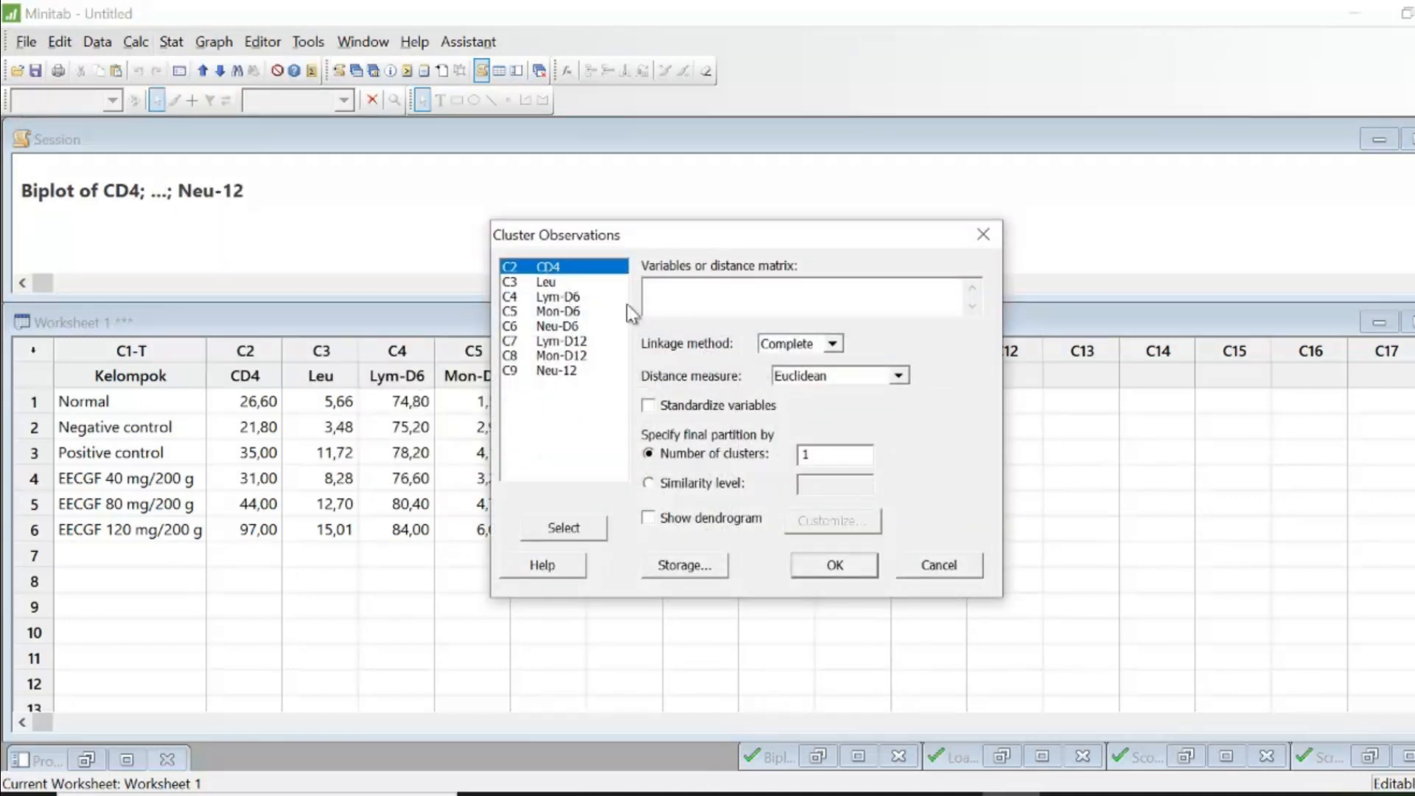
key(shift+Down)
key(shift+Down)
key(shift+Down)
key(shift+Down)
key(shift+Down)
key(shift+Down)
key(shift+Down)
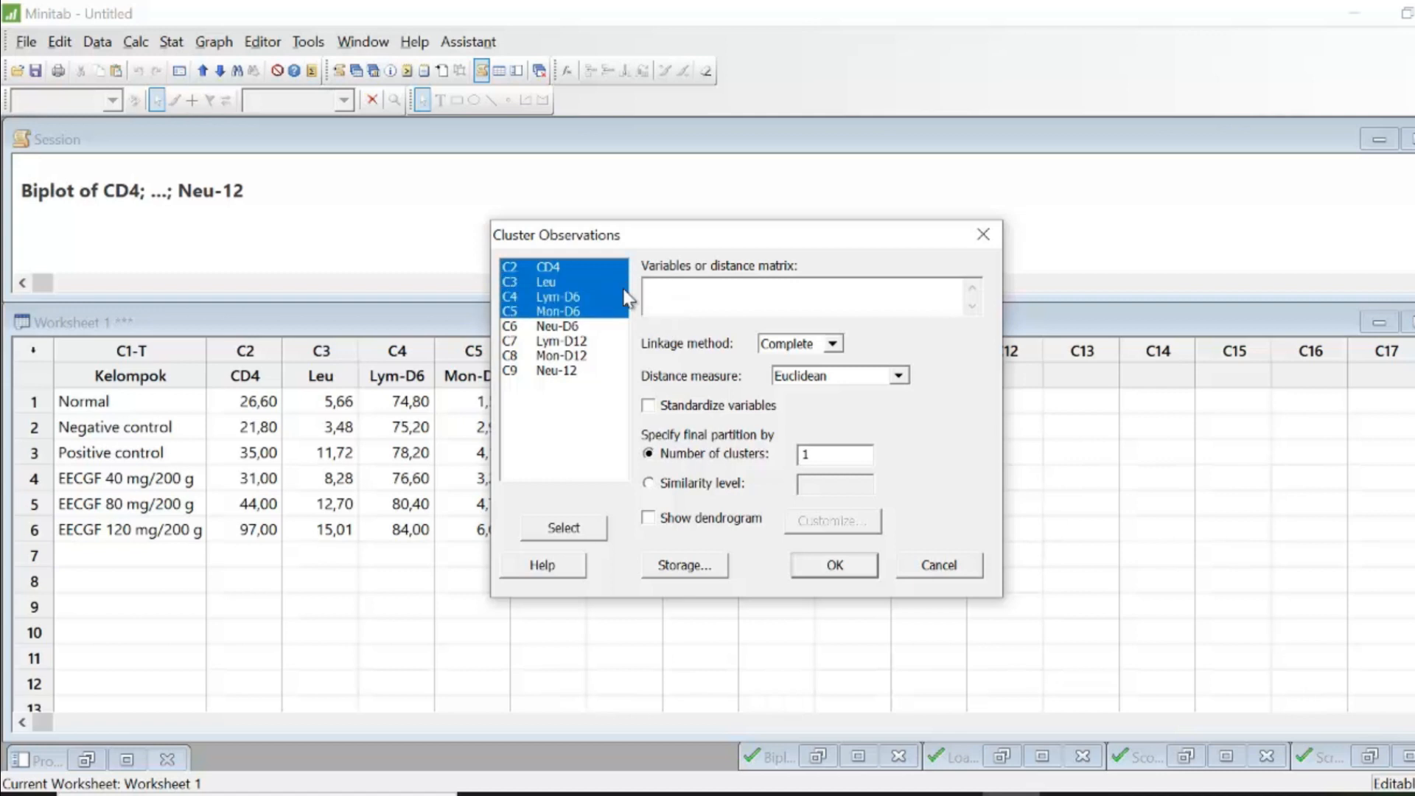
click(574, 531)
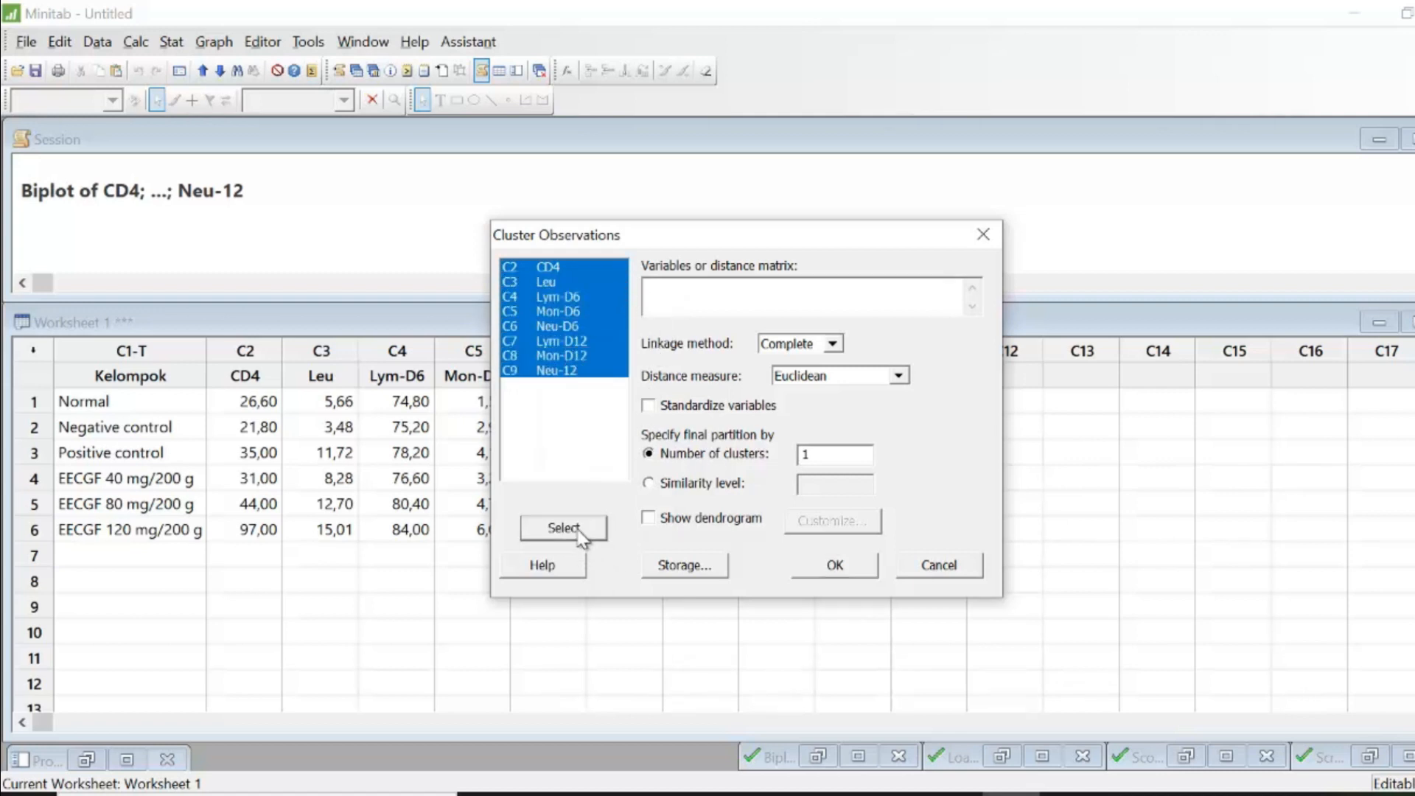
- Run the observation clustering with Single linkage and a dendrogram shown
click(832, 345)
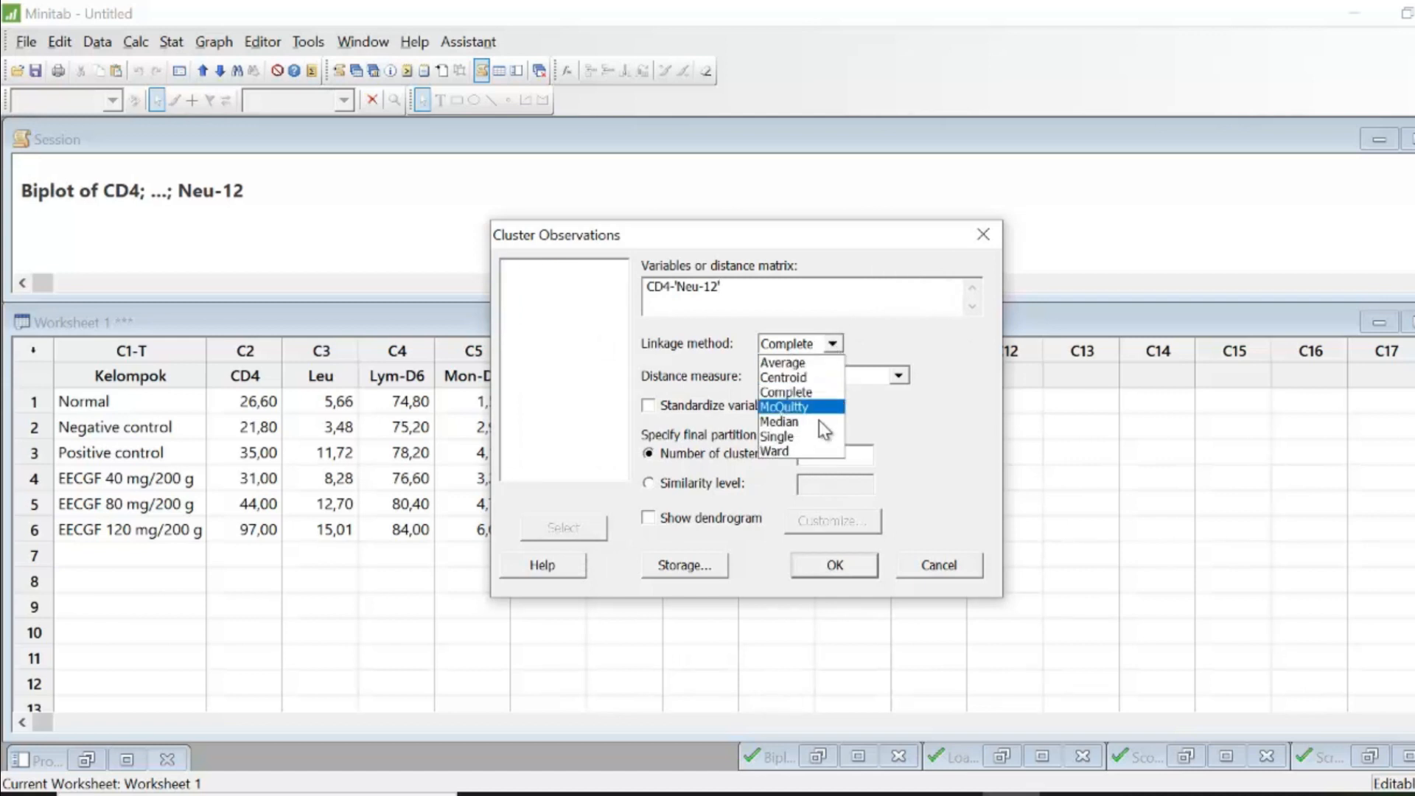
click(817, 435)
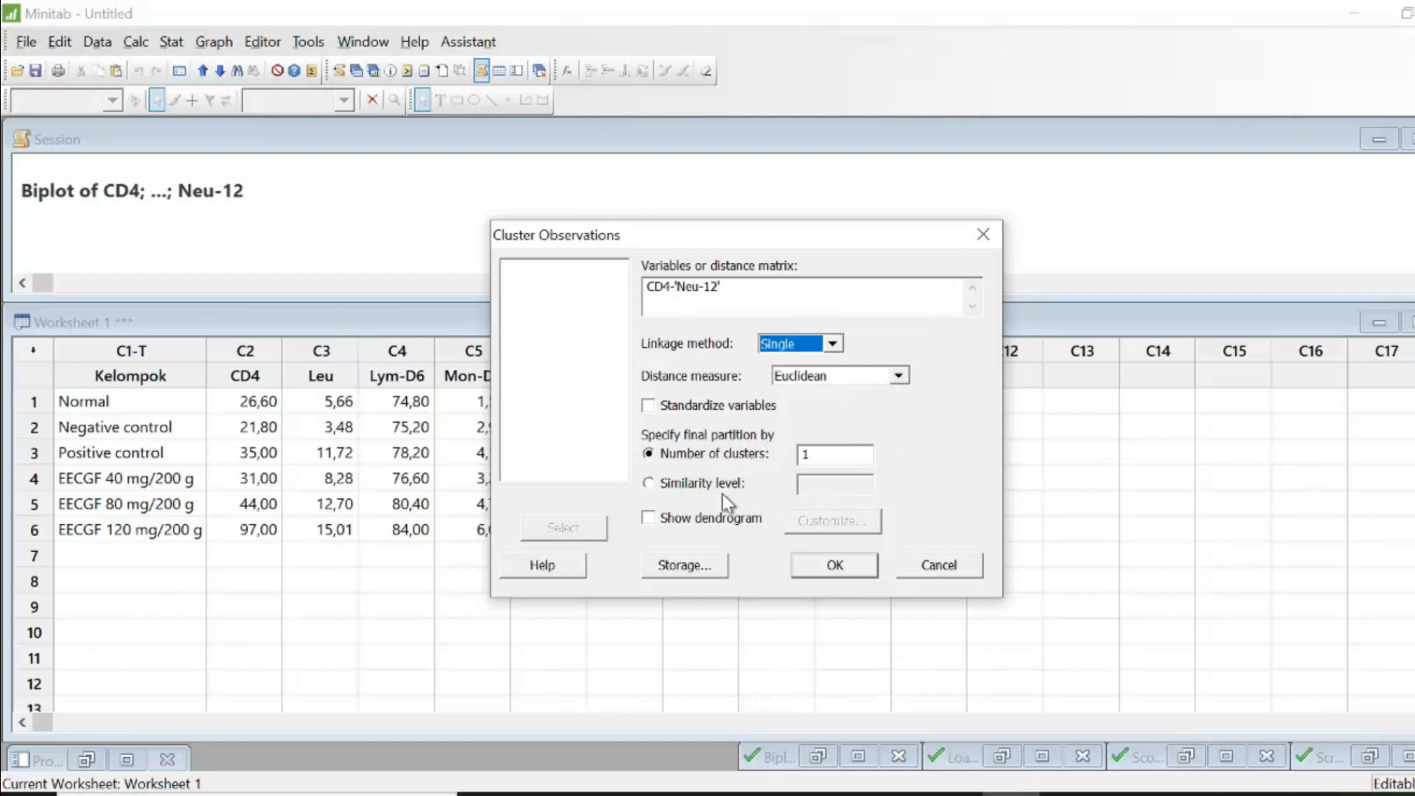
click(650, 519)
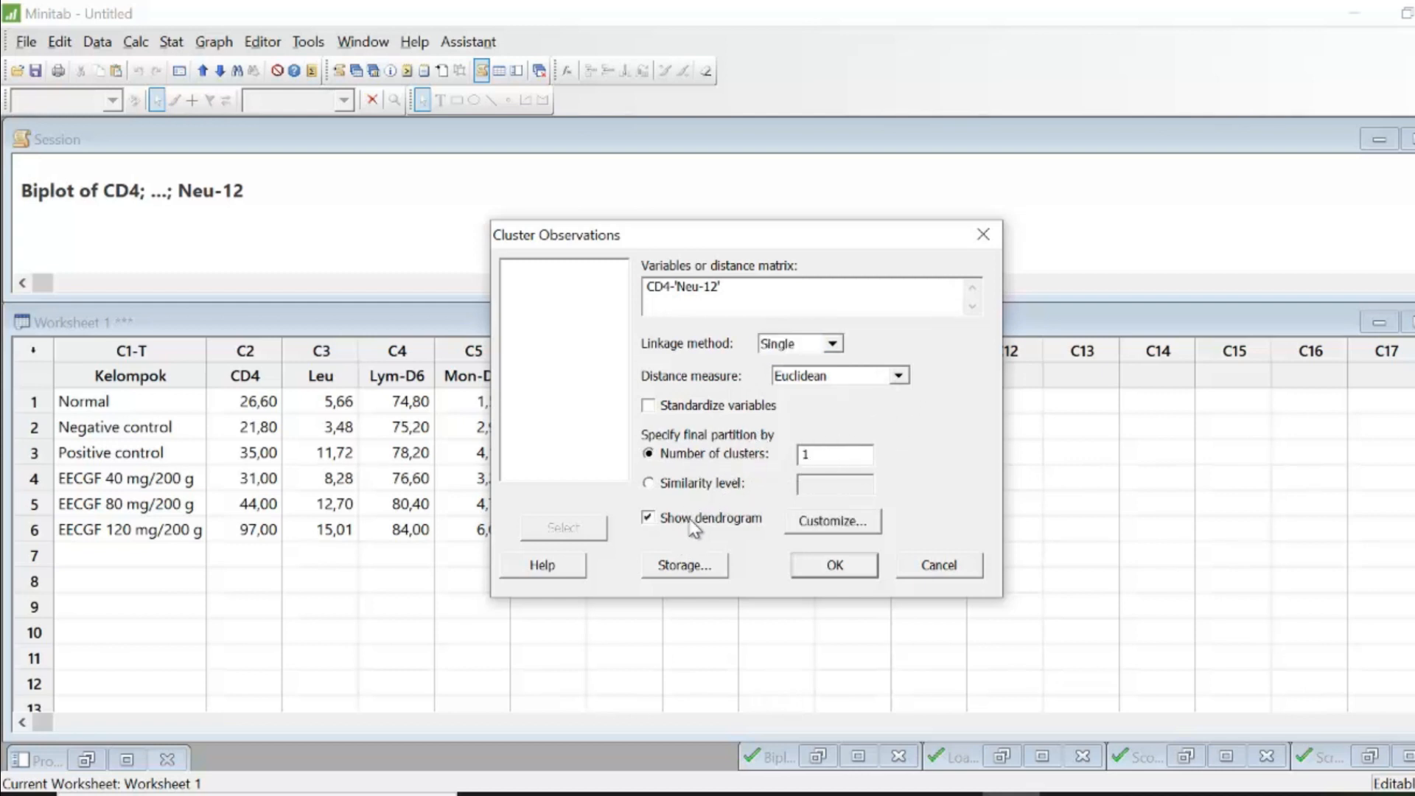
click(861, 574)
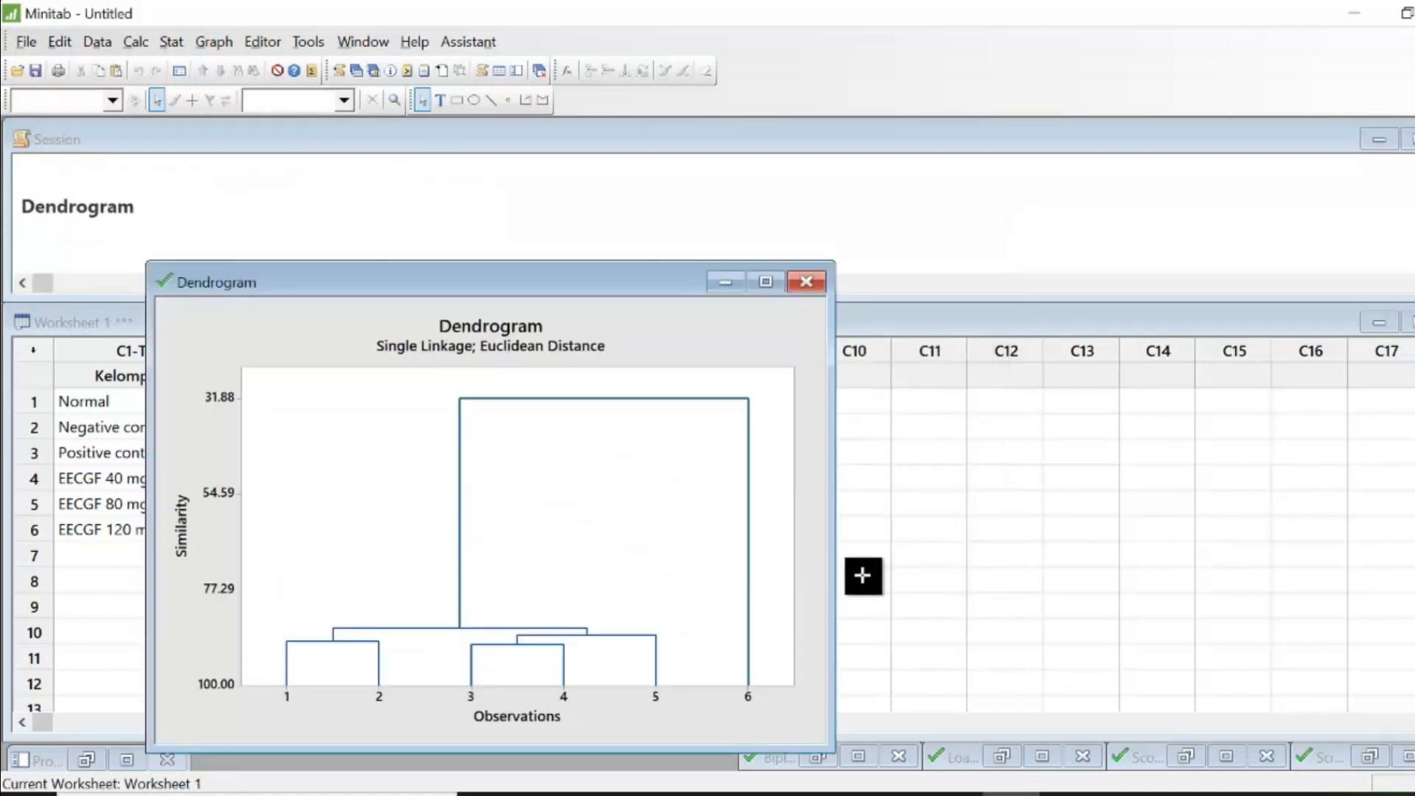
drag(662, 269, 888, 168)
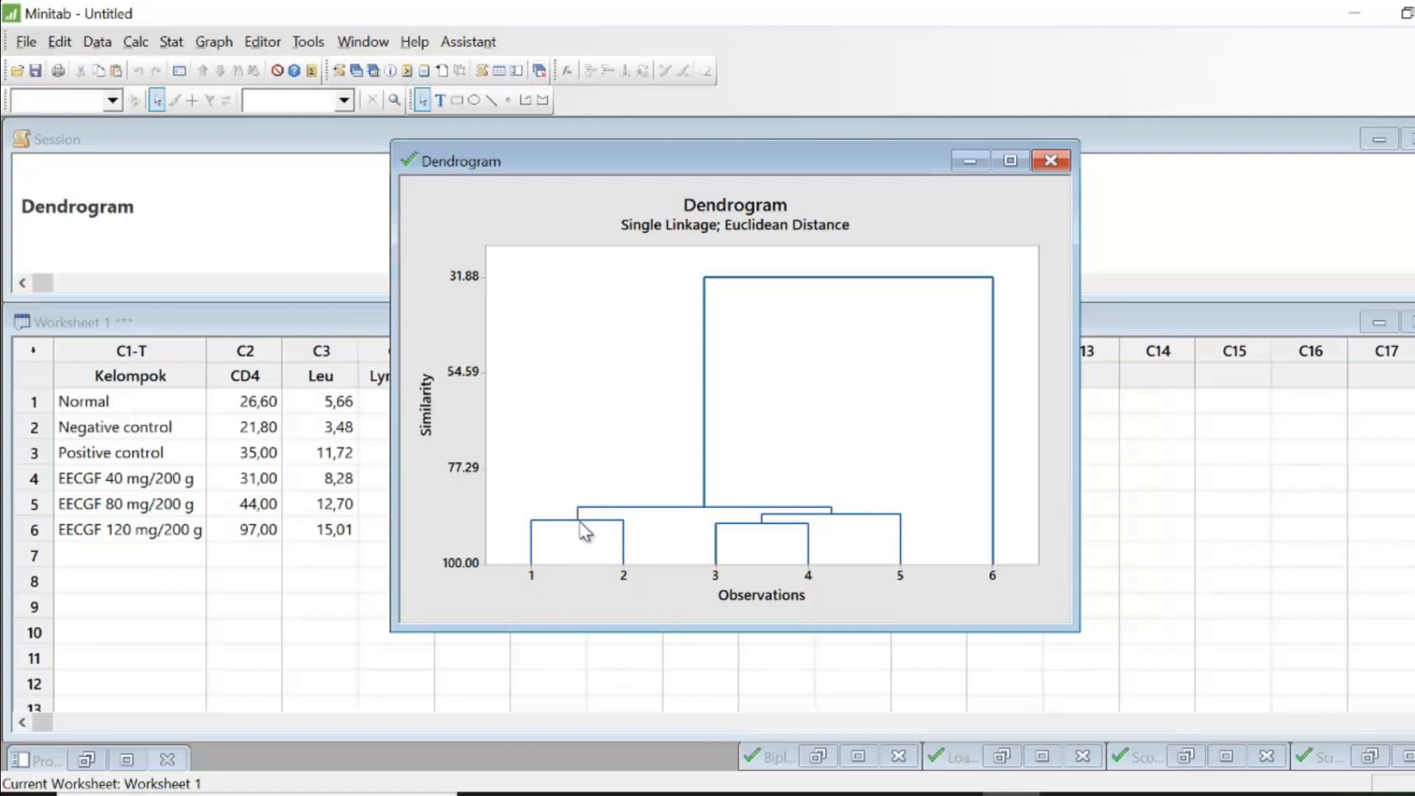
- Inspect the similarity levels of the dendrogram's clusters, then minimize the dendrogram window
mouse_move(579, 523)
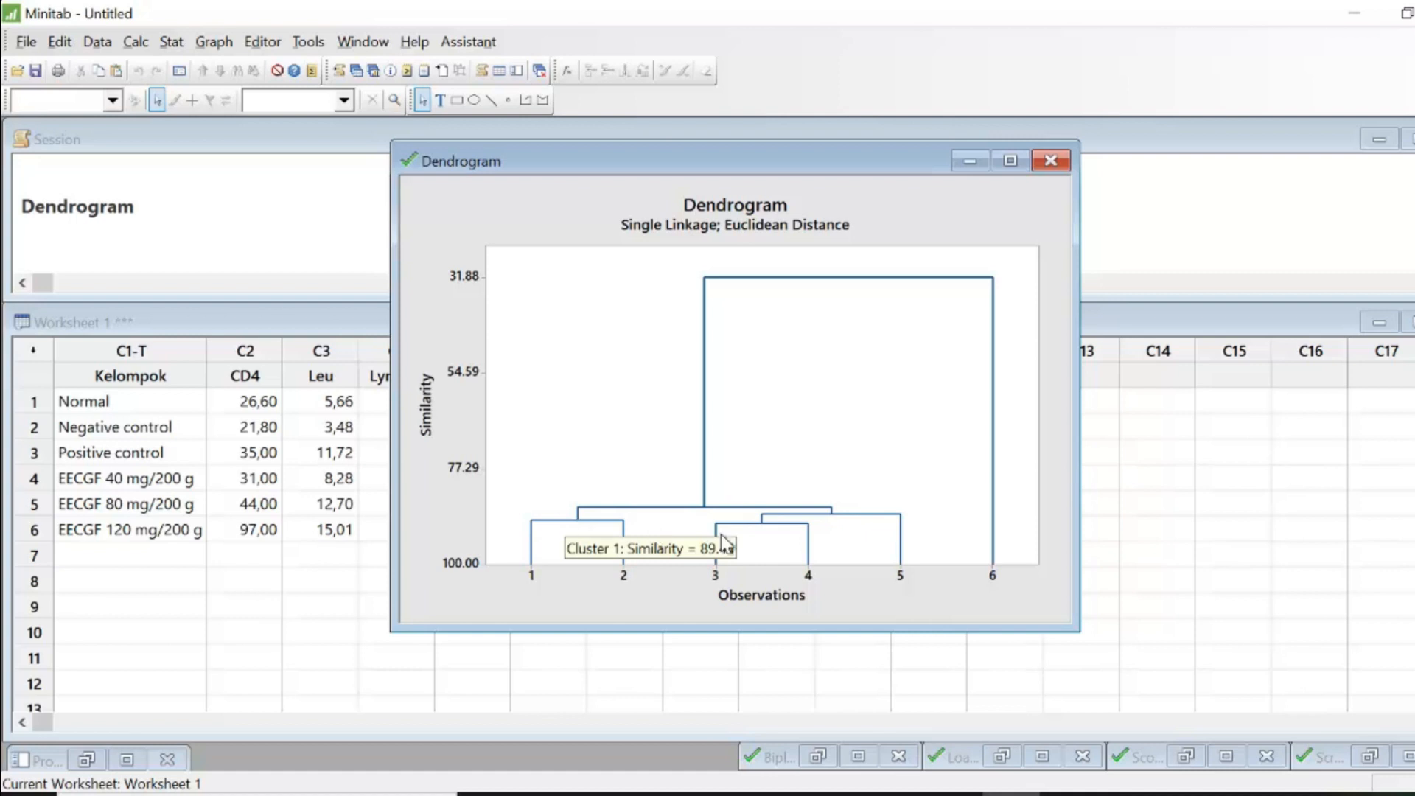
mouse_move(766, 526)
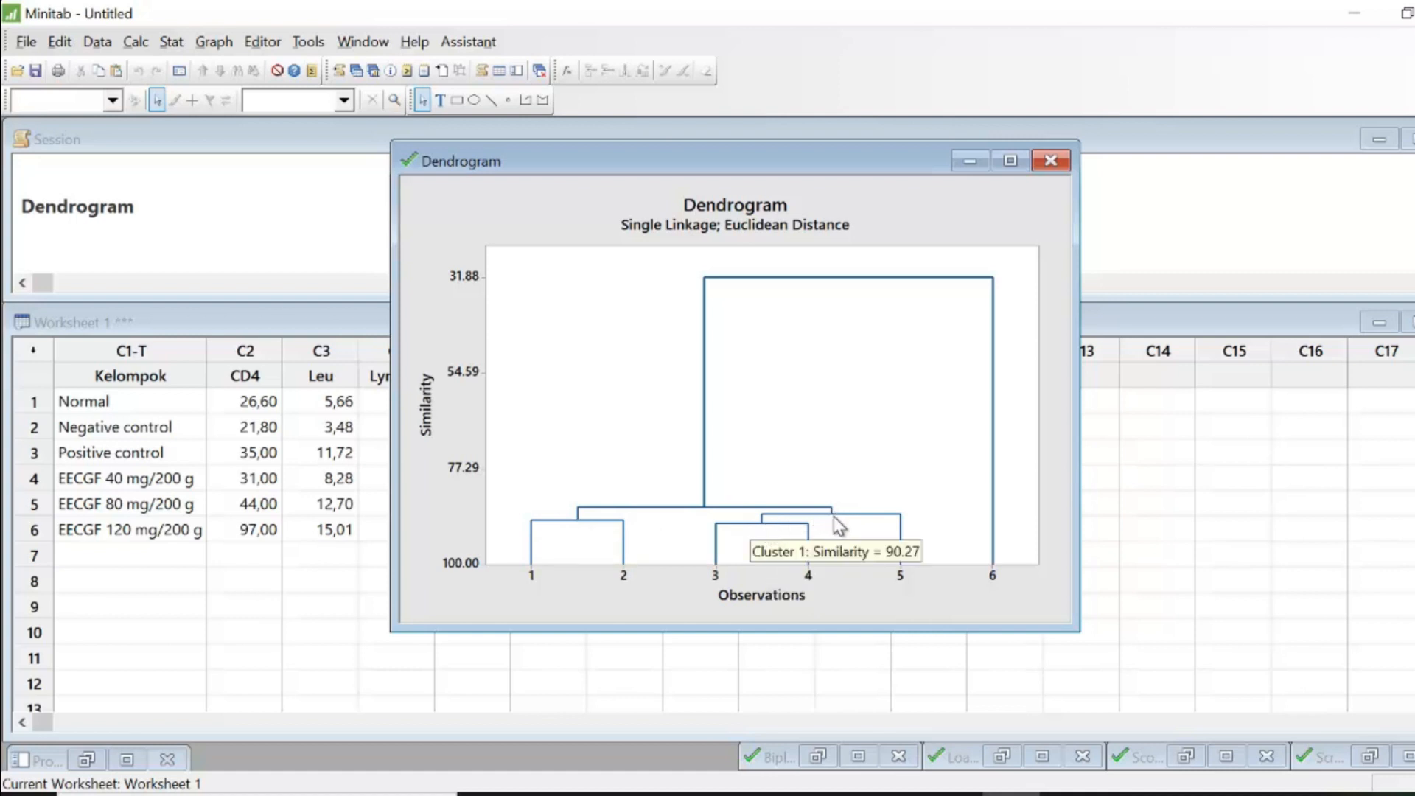
click(966, 160)
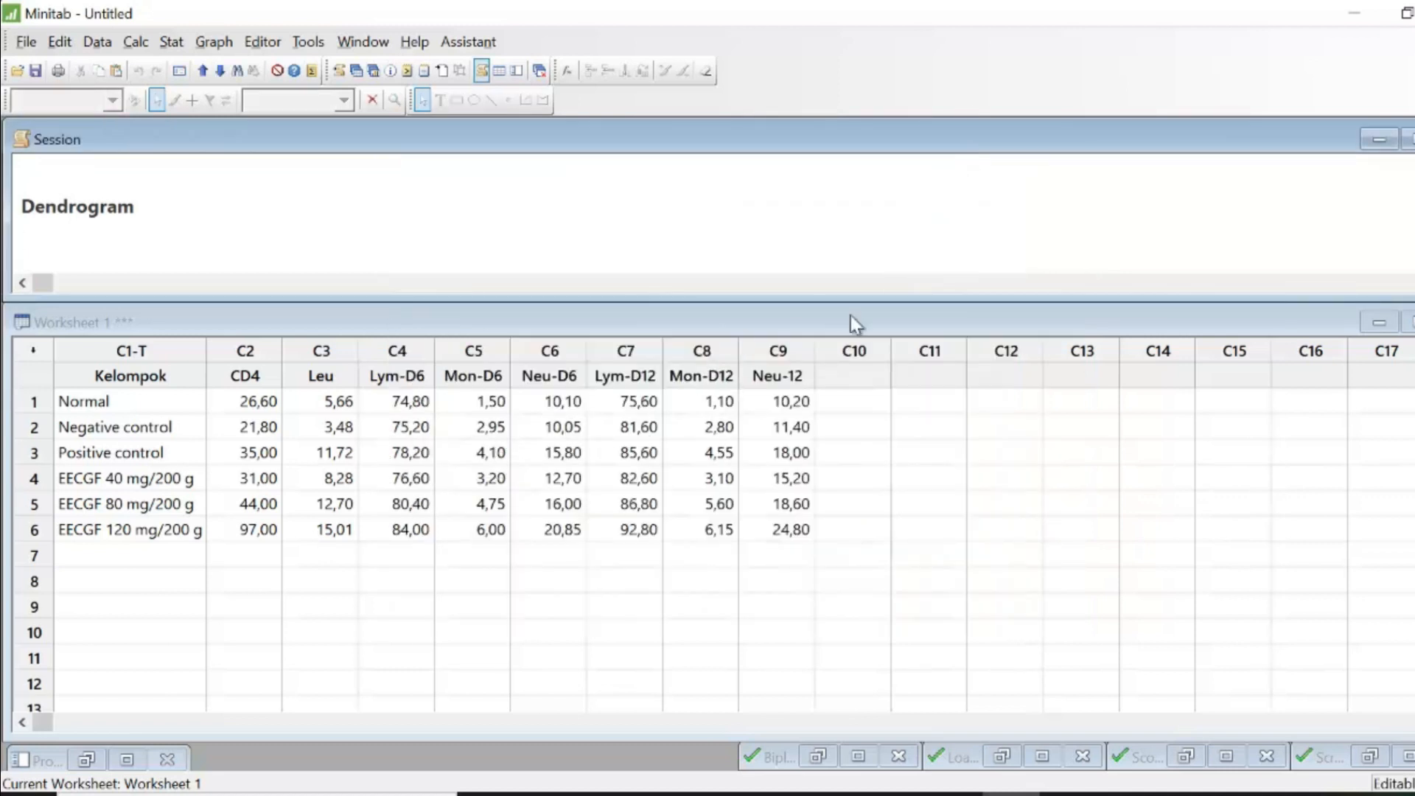
- Enlarge the Session window so it covers most of the worksheet area
click(655, 232)
scroll(707, 214, up, 15)
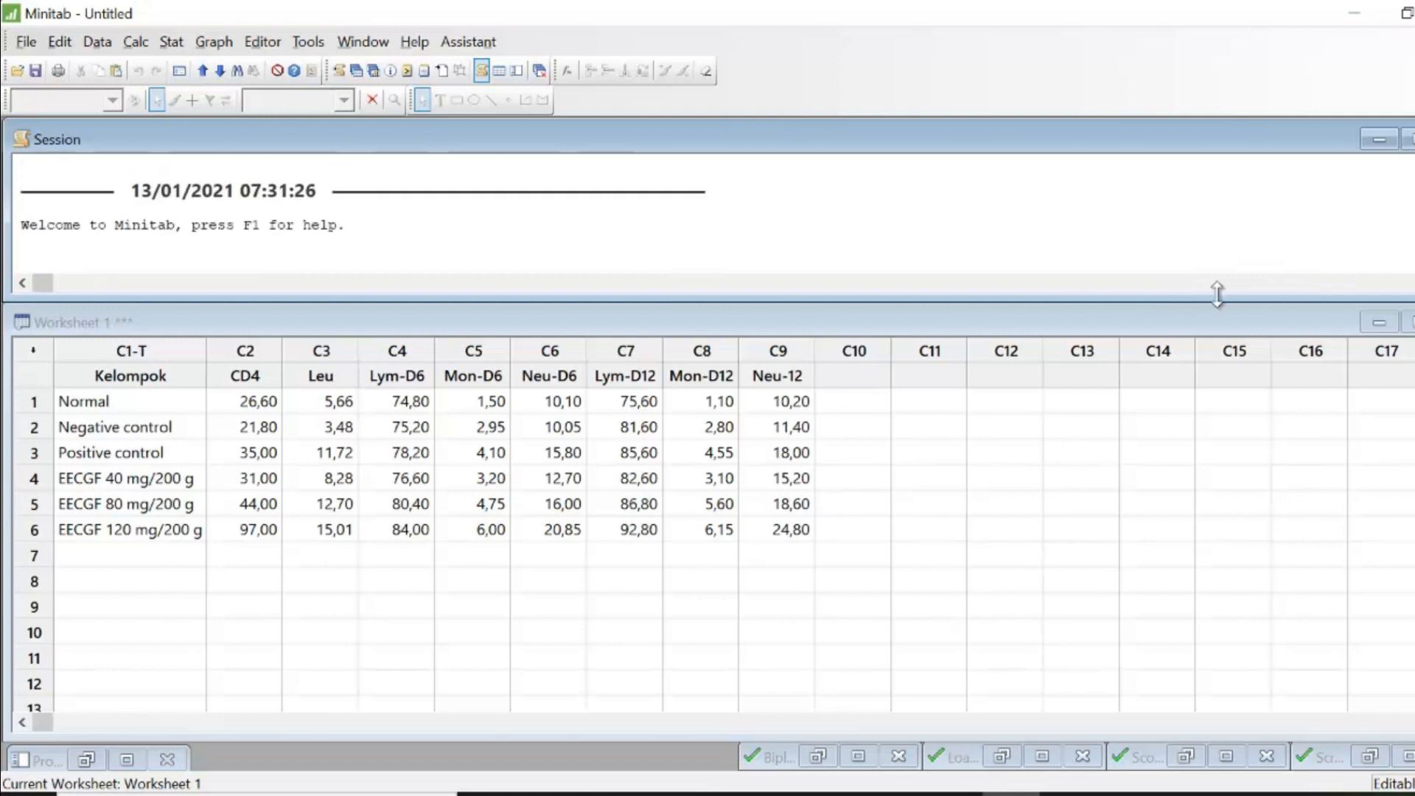
drag(1204, 299, 1293, 625)
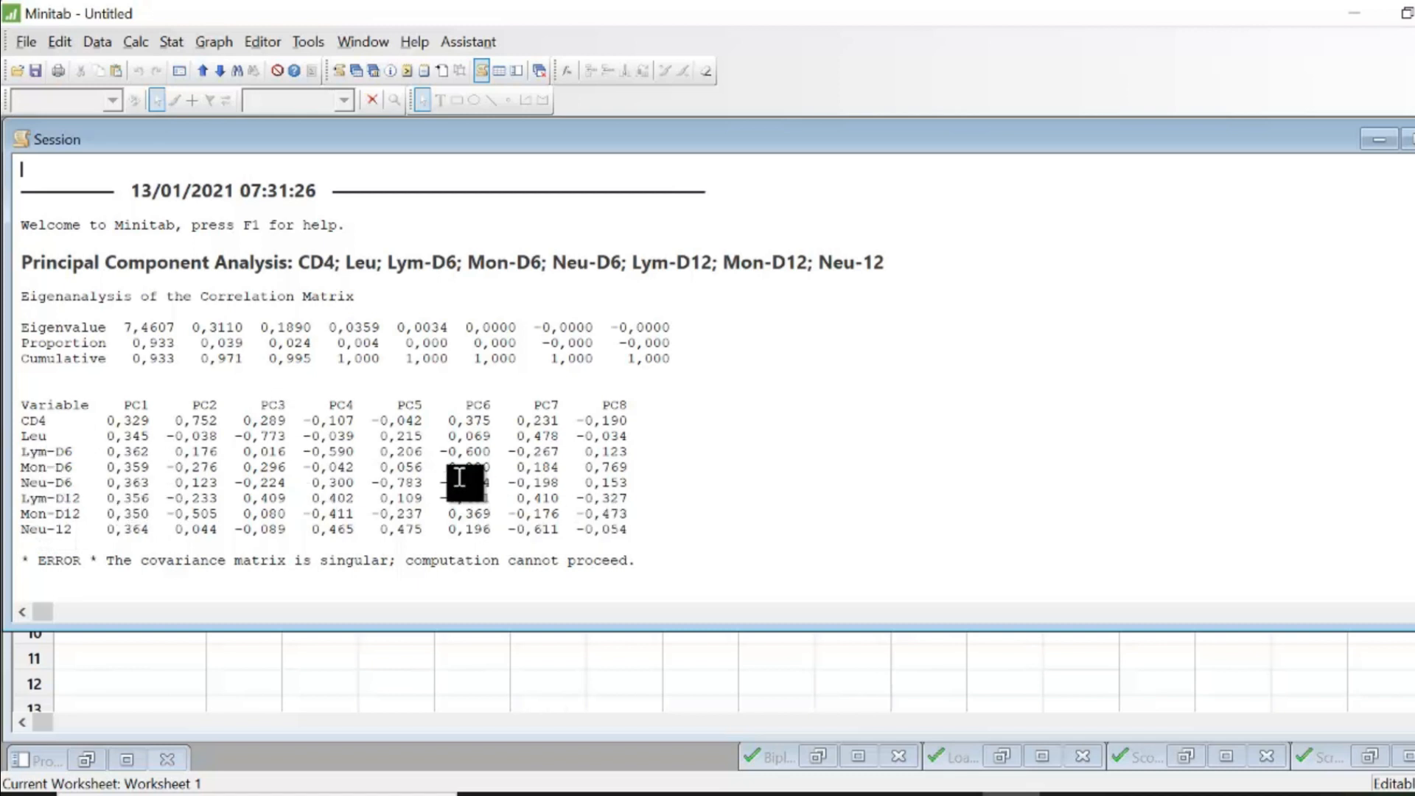
- Scroll through the principal component analysis output in the Session window
scroll(442, 509, down, 1)
scroll(177, 453, down, 4)
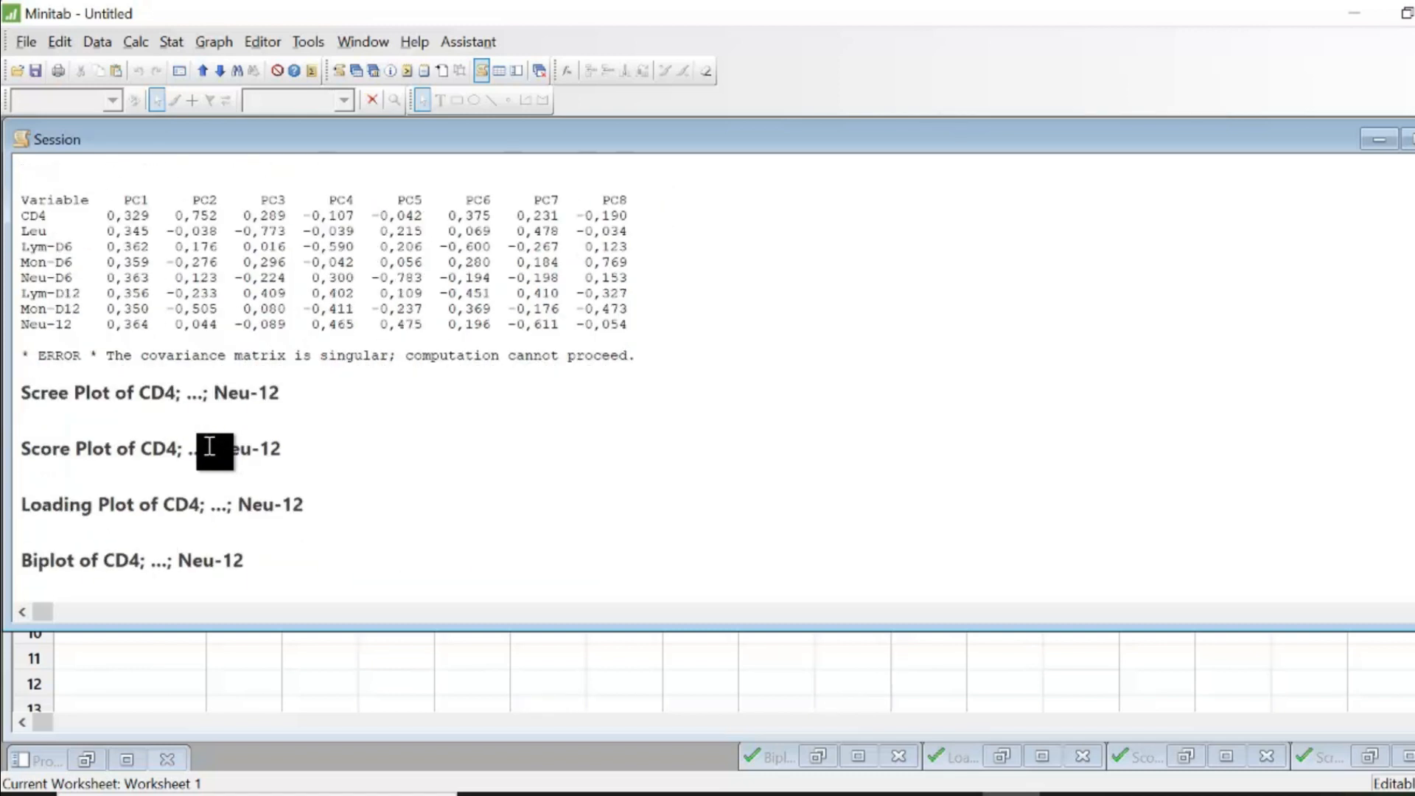
scroll(210, 446, down, 5)
scroll(278, 411, up, 10)
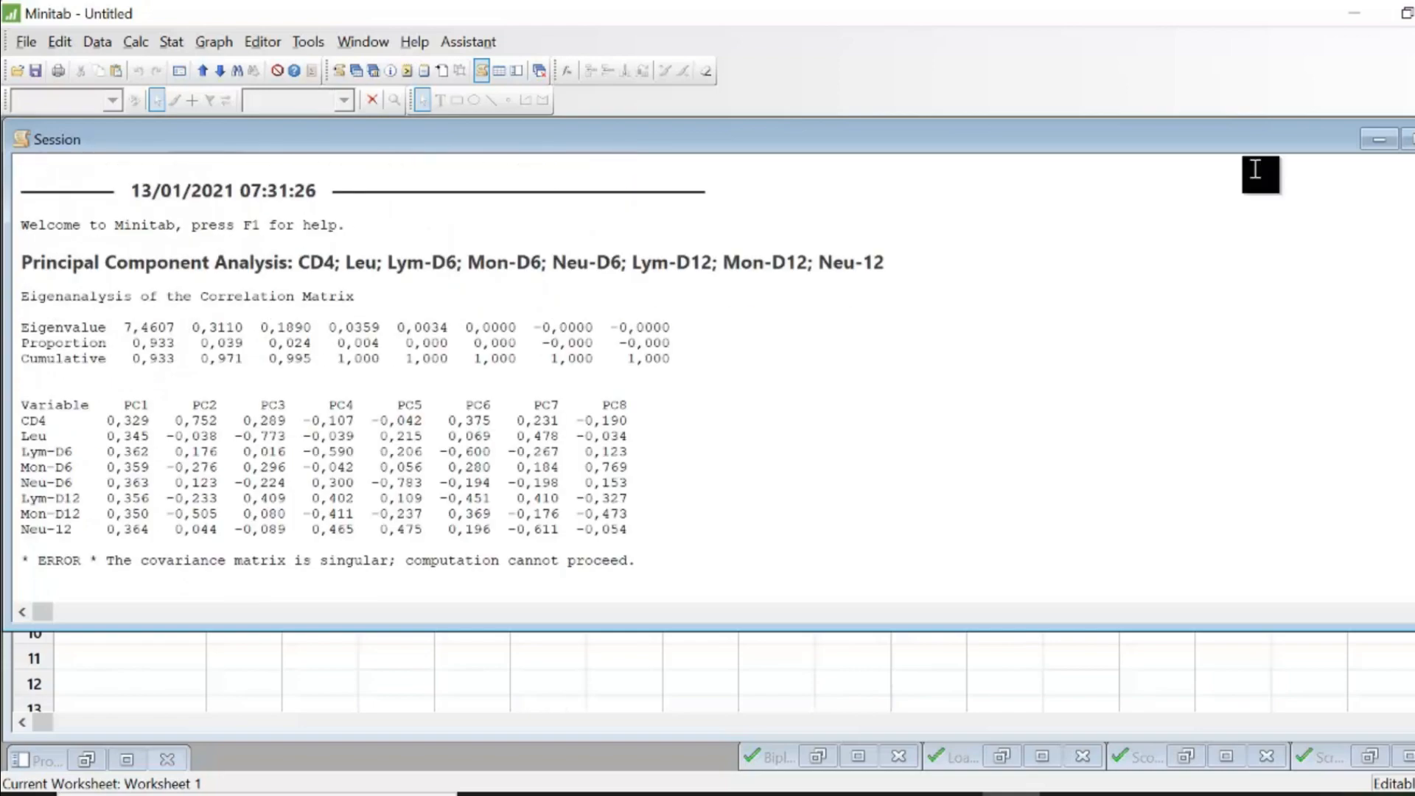